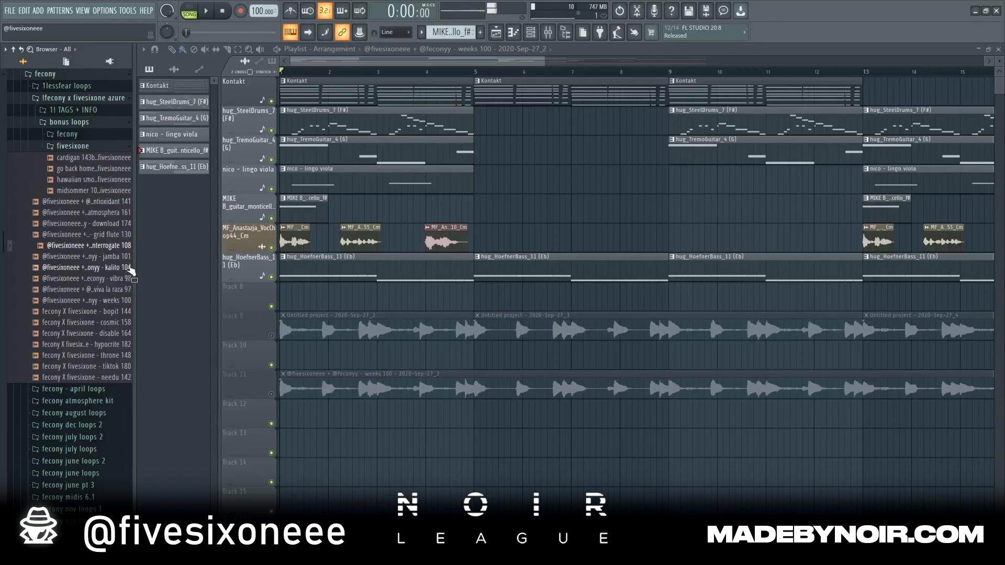
# Step: Audition loops from the pack, including hypocrite 182, kalito 104, go back home, cardigan 143 and creativemode 192
pyautogui.click(126, 344)
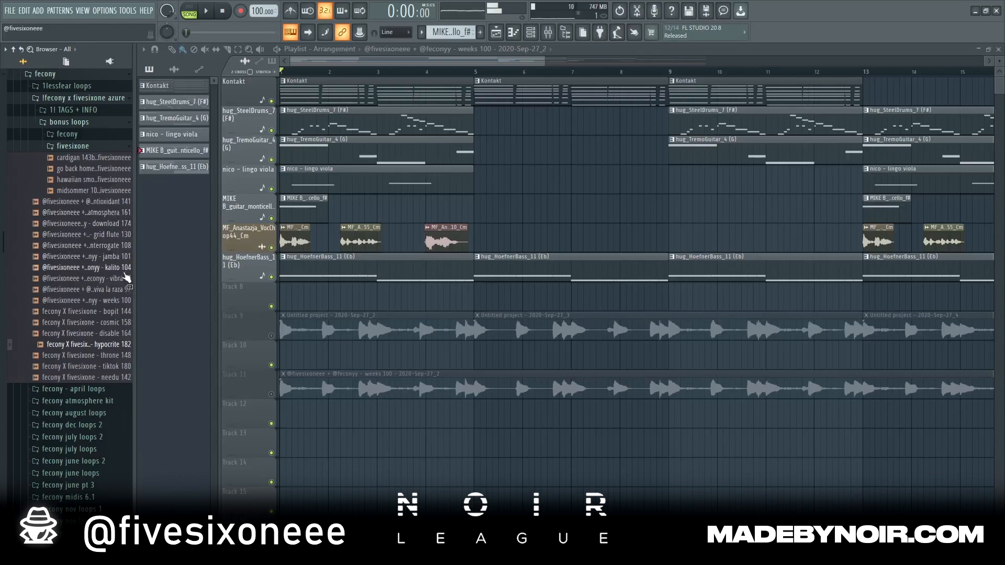
pyautogui.click(122, 268)
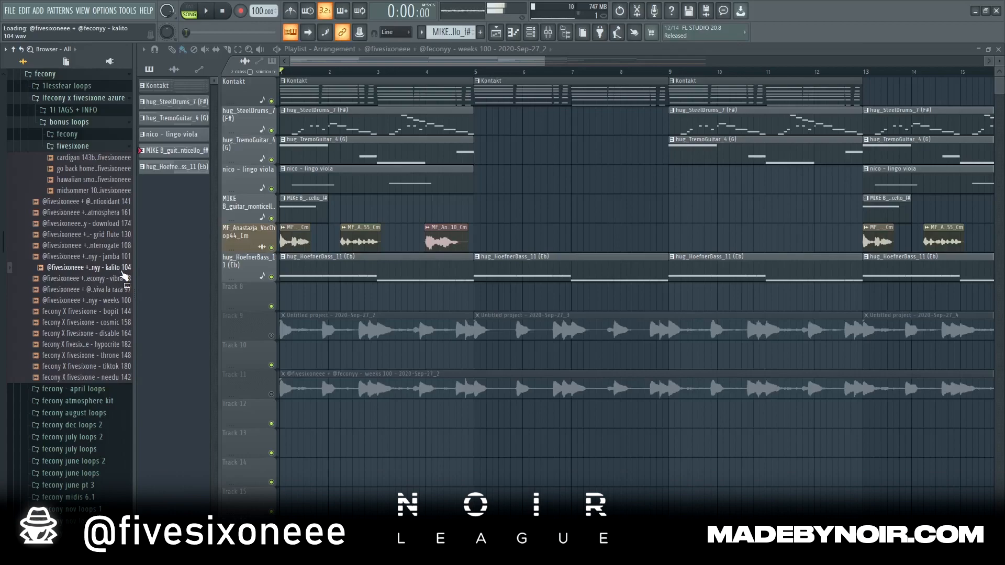
pyautogui.click(105, 170)
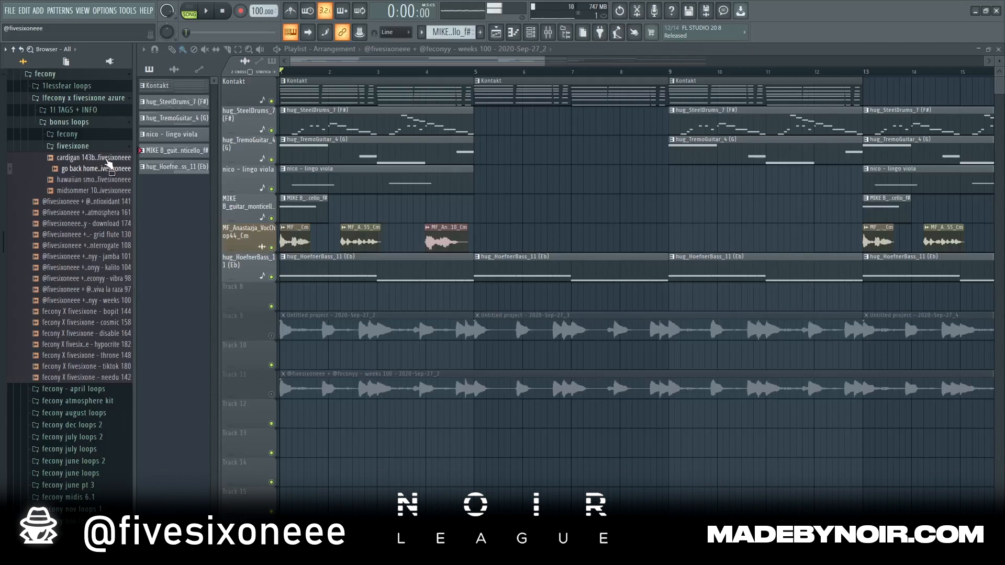
pyautogui.click(105, 158)
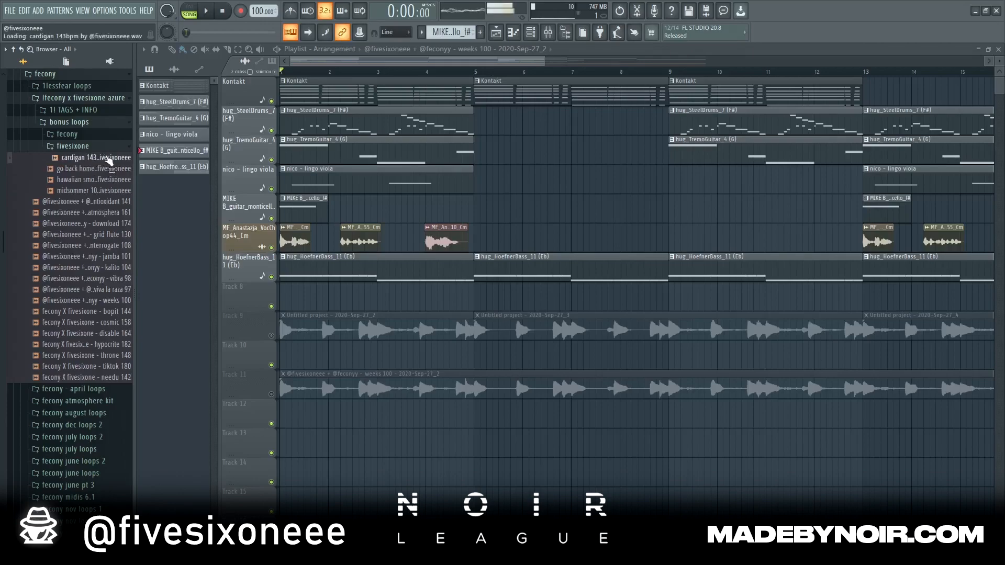
pyautogui.click(99, 137)
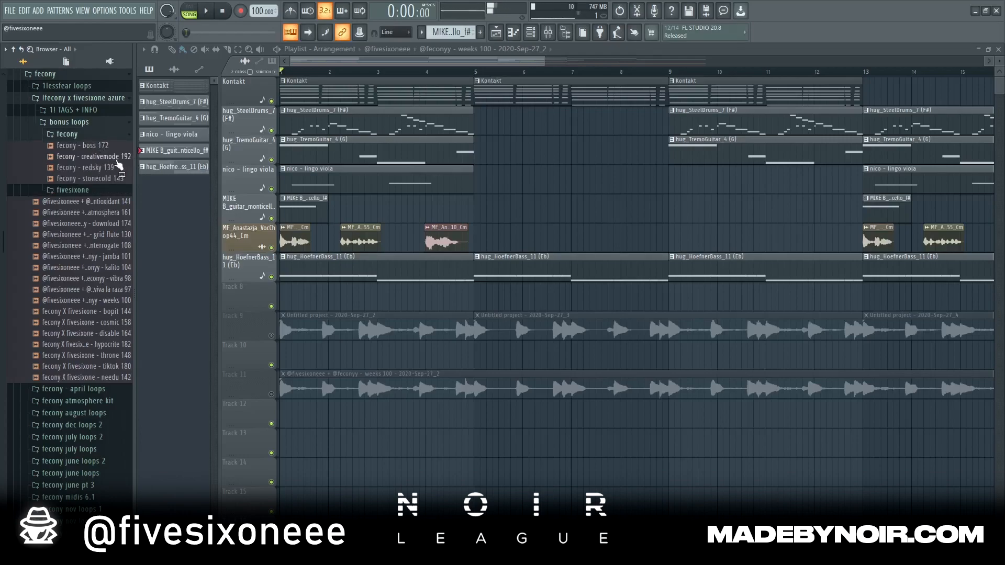
pyautogui.click(117, 159)
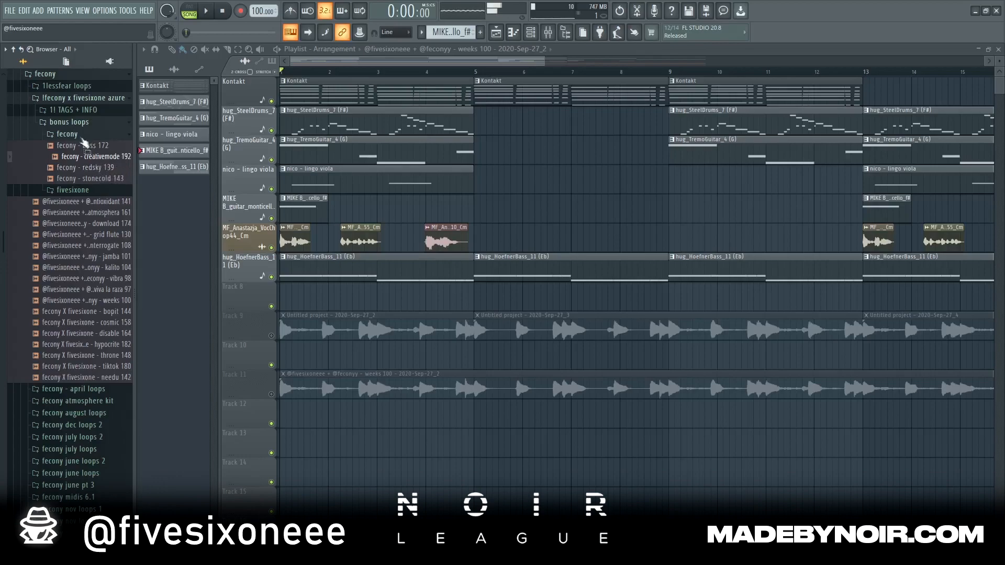
# Step: Collapse the bonus loops folder, expand the TAGS + INFO folder and open its clearence text file
pyautogui.click(84, 124)
pyautogui.click(73, 110)
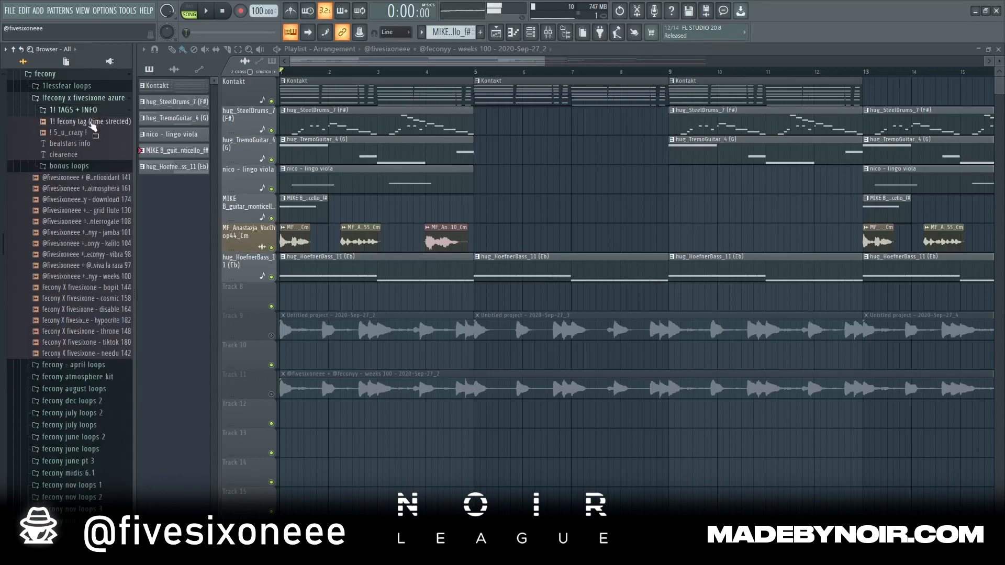
pyautogui.click(83, 155)
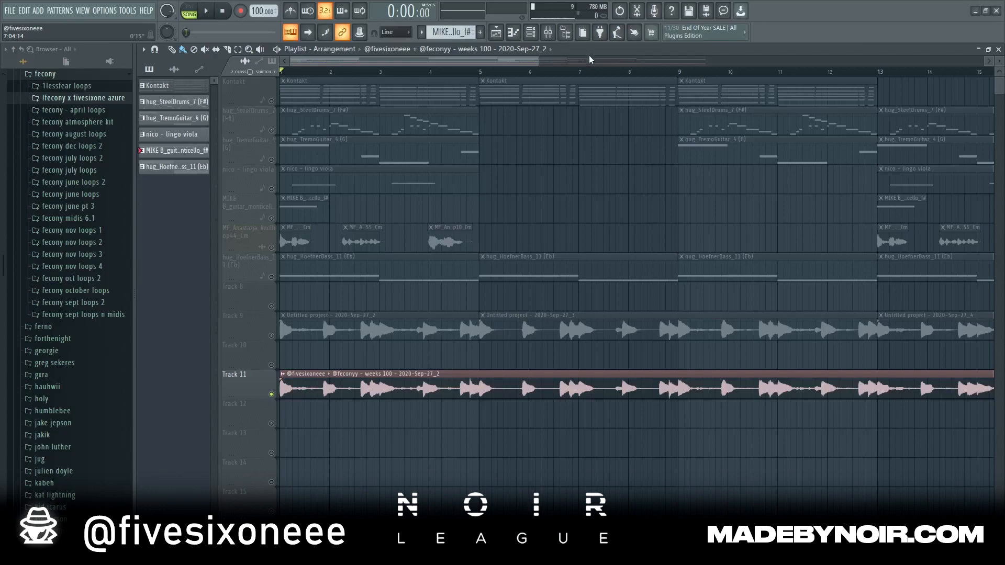
# Step: Play back the full rendered weeks 100 loop on Track 11, then stop it
pyautogui.press('space')
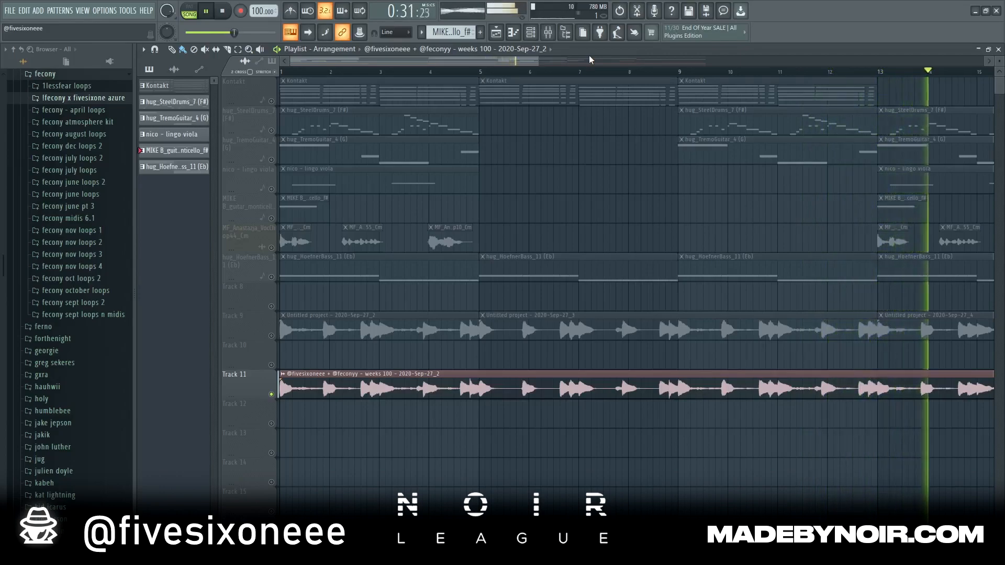
pyautogui.press('space')
pyautogui.scroll(-2, 535, 204)
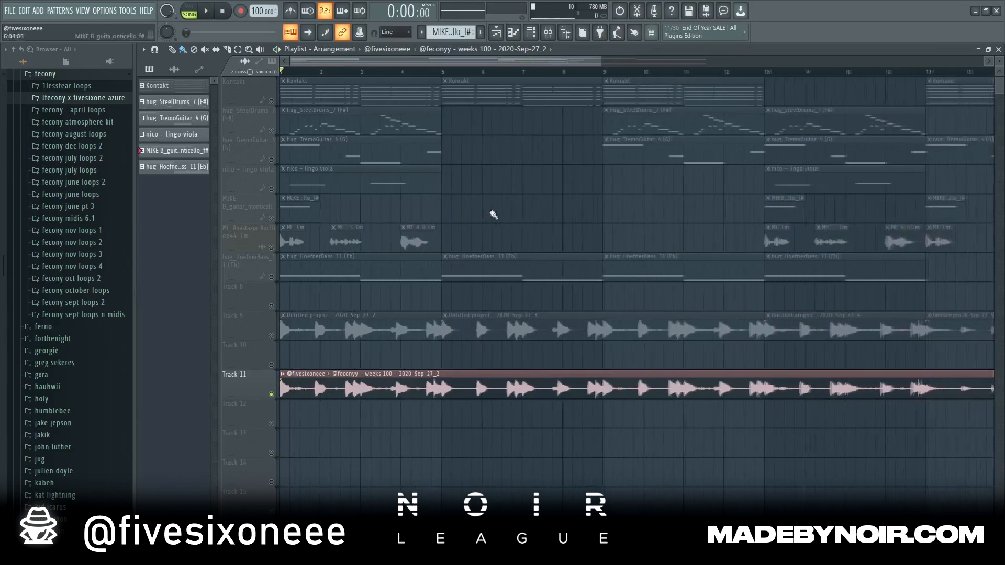
# Step: Solo the Kontakt track in the playlist and play through its first bars
pyautogui.rightClick(271, 101)
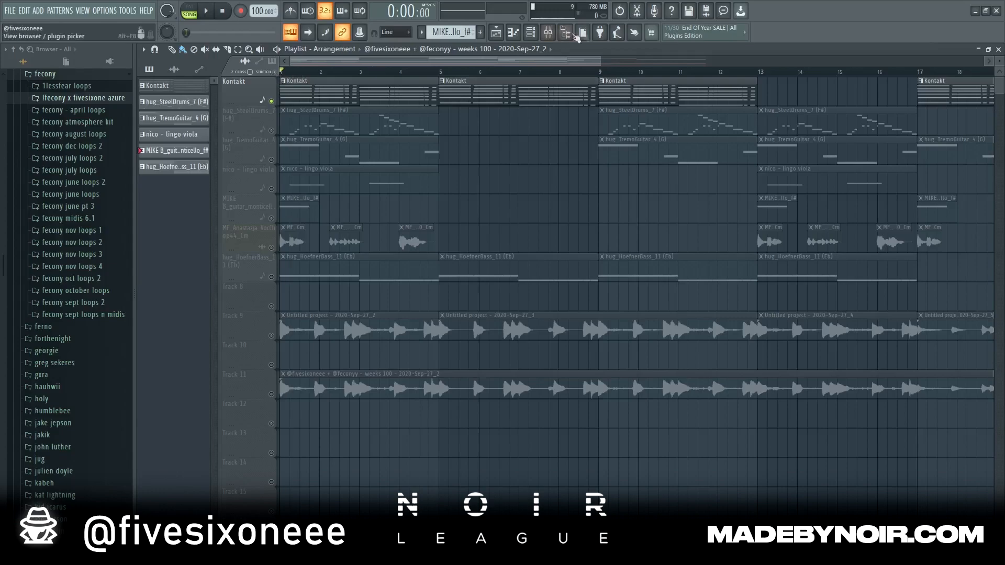
pyautogui.press('F9')
pyautogui.press('F9')
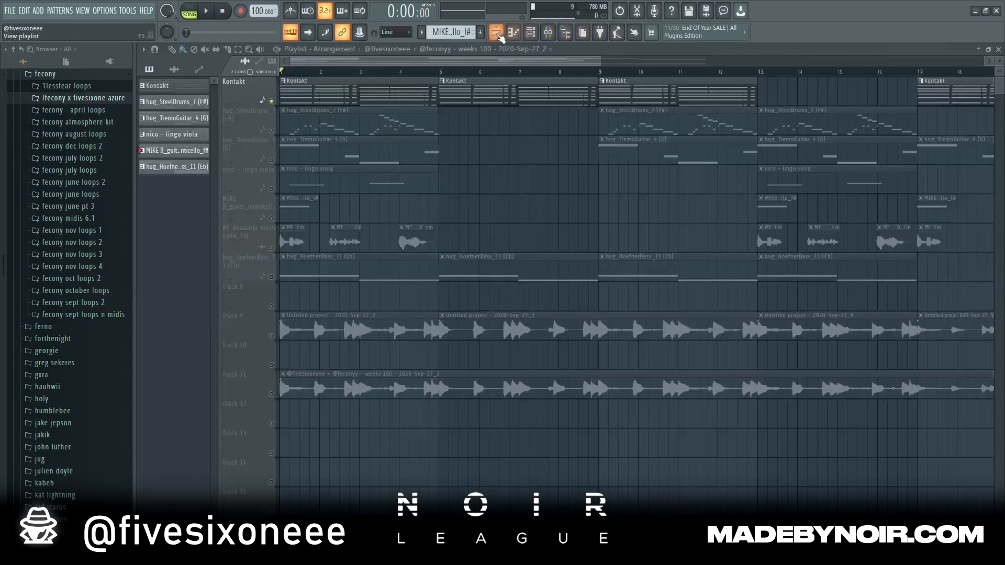
pyautogui.click(209, 15)
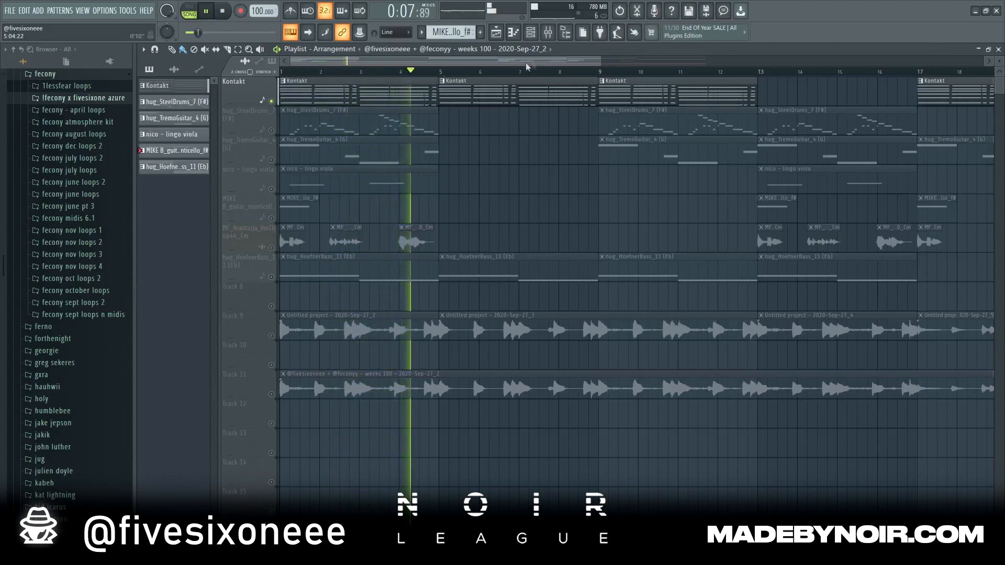
pyautogui.press('space')
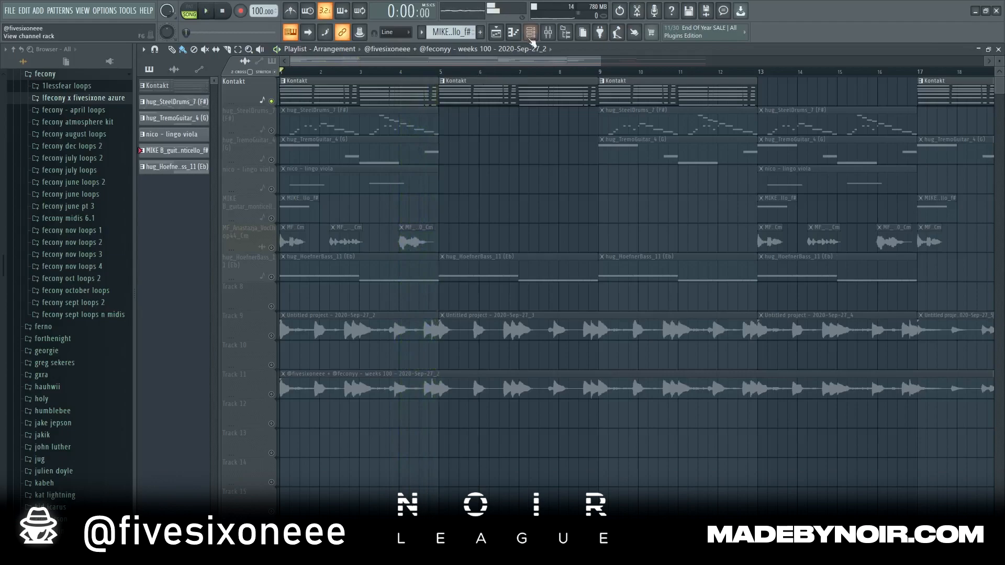
# Step: Inspect the Fruity Parametric EQ 2 curve on the Omnisphere mixer track, then close it
pyautogui.click(548, 32)
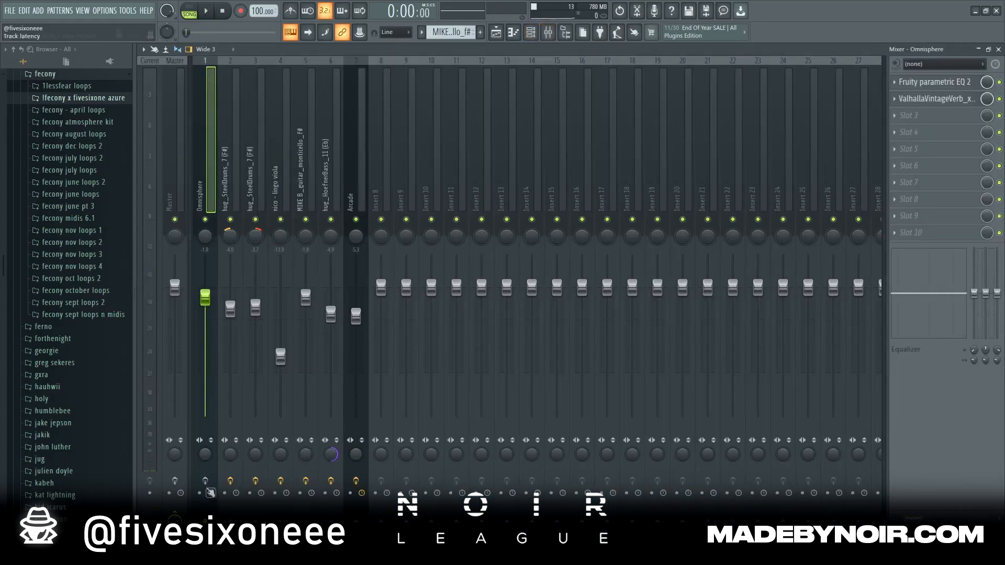
pyautogui.click(934, 92)
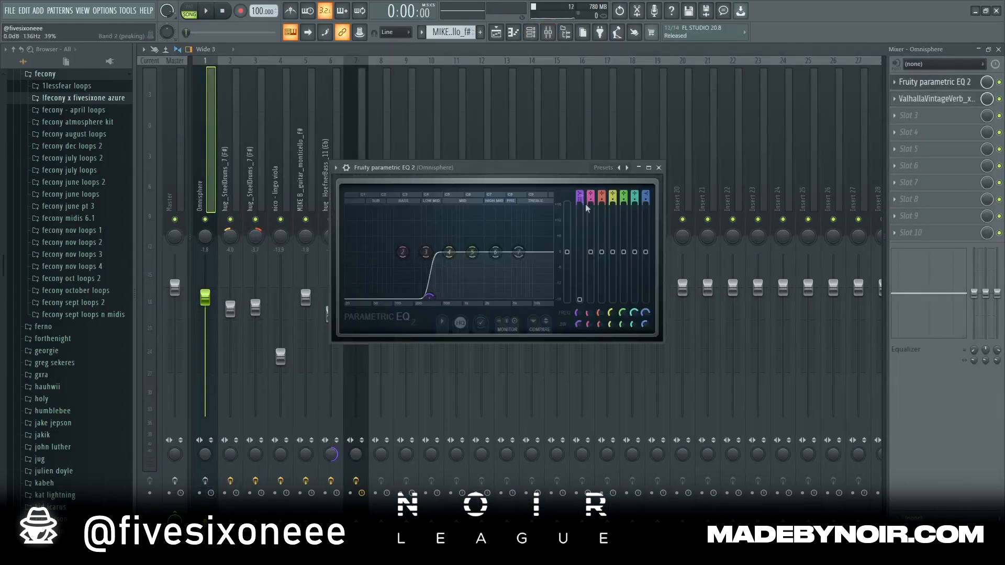
pyautogui.click(699, 146)
# Step: Set the HighCut of ValhallaVintageVerb on the Omnisphere mixer track to 2610 Hz
pyautogui.click(934, 98)
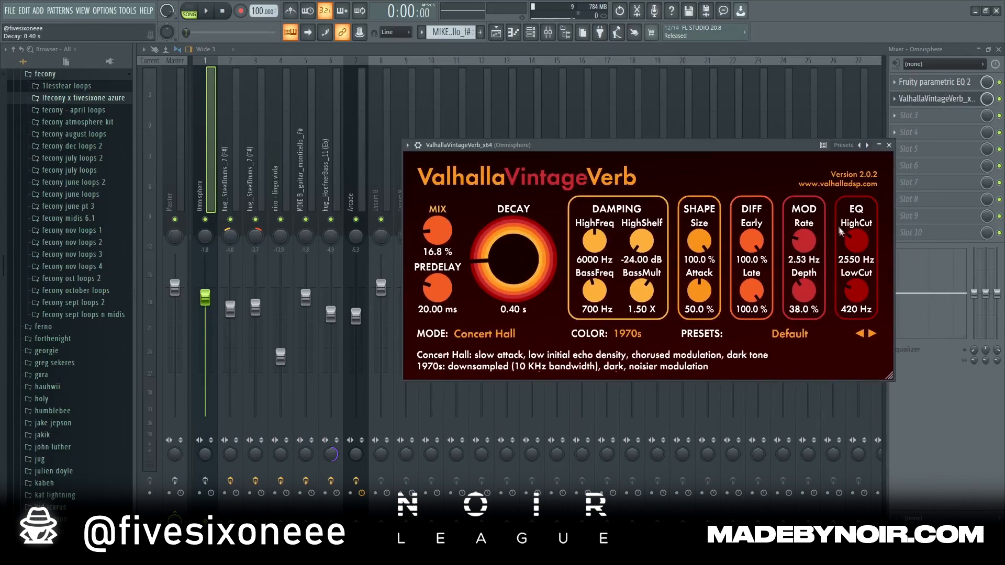
pyautogui.moveTo(849, 244); pyautogui.dragTo(850, 261)
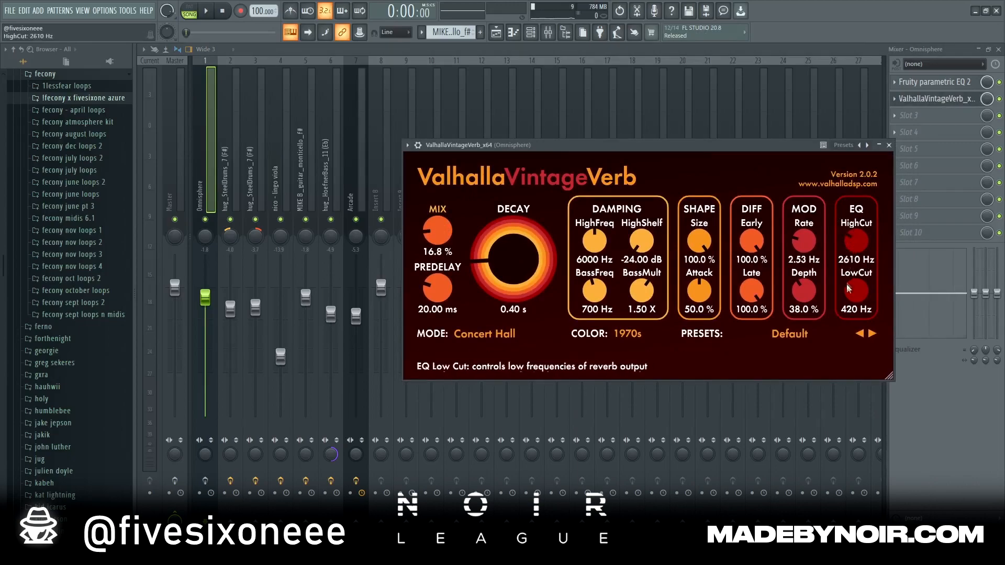
pyautogui.click(888, 145)
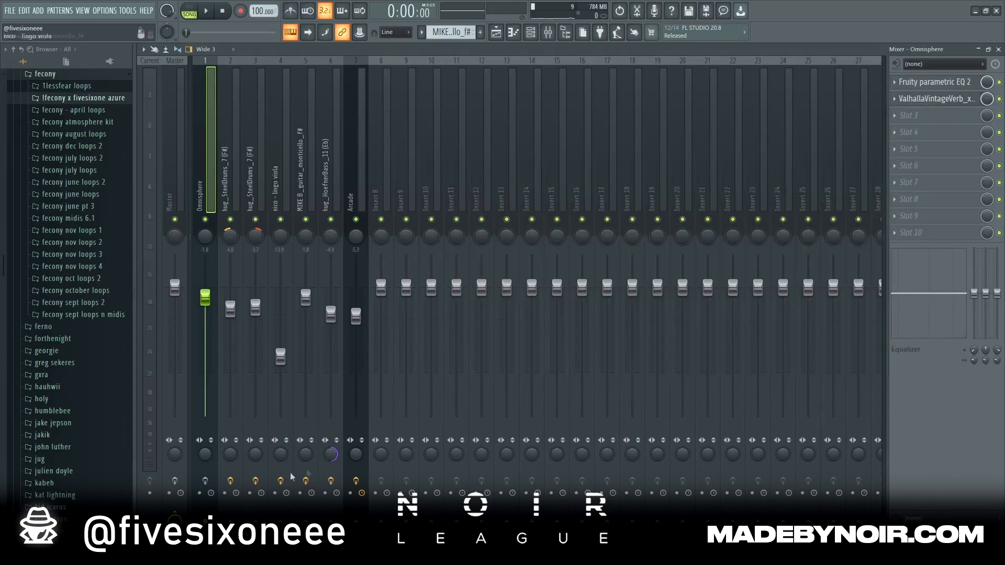
# Step: Play the soloed Kontakt part again from the start of the playlist, then stop it
pyautogui.click(496, 32)
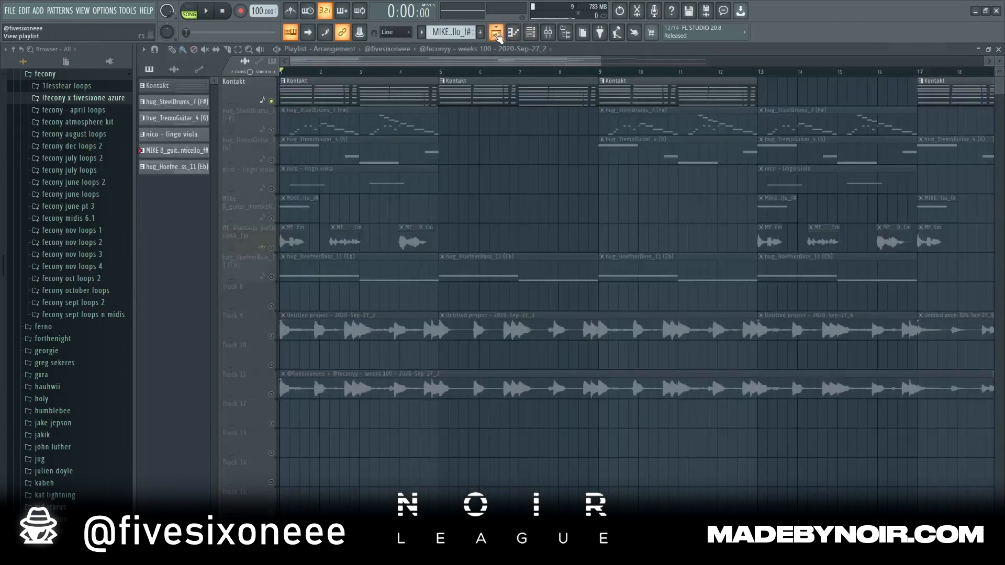
pyautogui.click(207, 12)
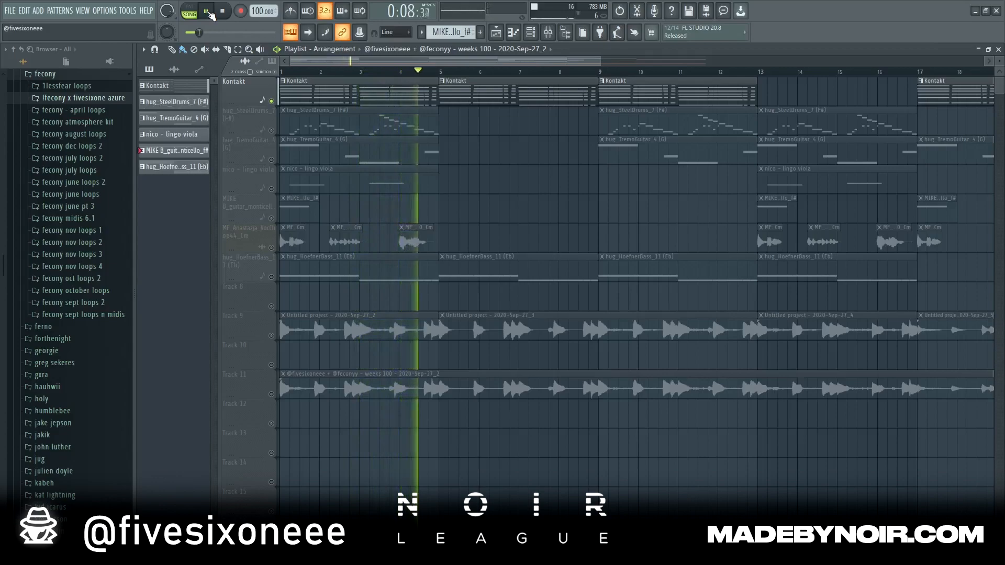
pyautogui.press('space')
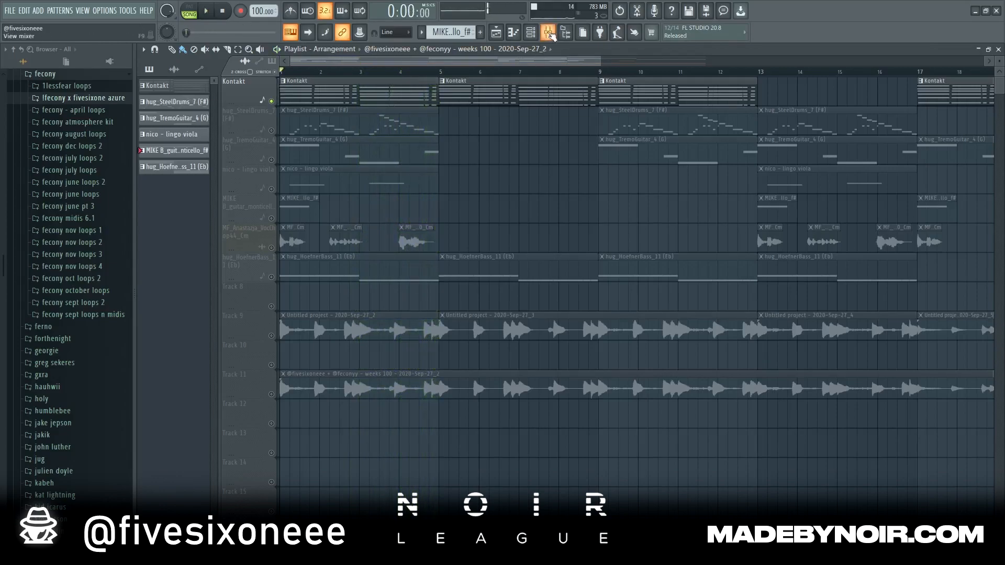
pyautogui.click(548, 33)
pyautogui.click(497, 33)
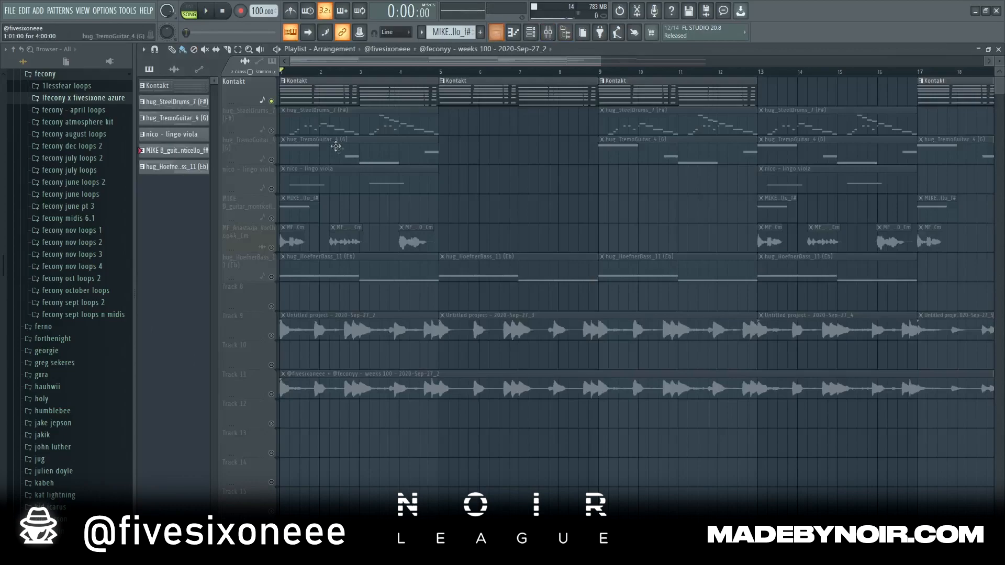
# Step: Solo the hug_SteelDrums_7 (F#) playlist track and select its mixer track
pyautogui.keyDown('ctrl'); pyautogui.click(271, 131); pyautogui.keyUp('ctrl')
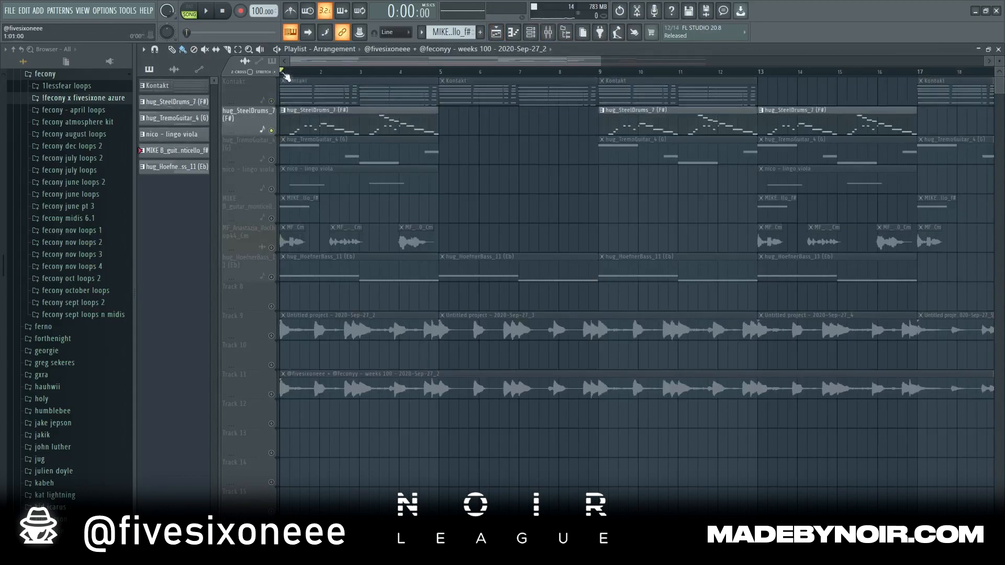
pyautogui.click(550, 34)
pyautogui.click(235, 199)
pyautogui.click(235, 480)
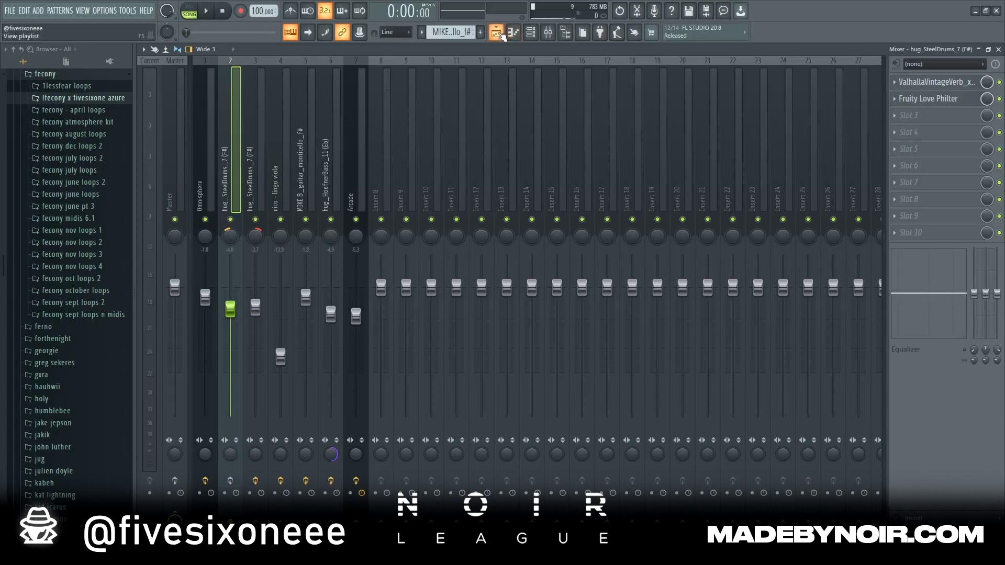
# Step: Play back the soloed steel drums melody in the playlist, then stop it
pyautogui.click(498, 33)
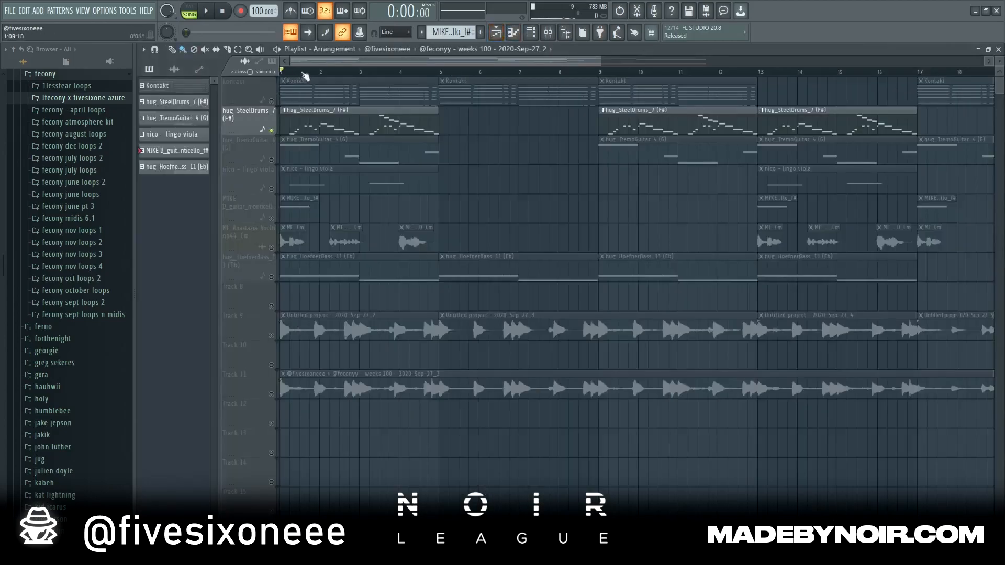
pyautogui.press('space')
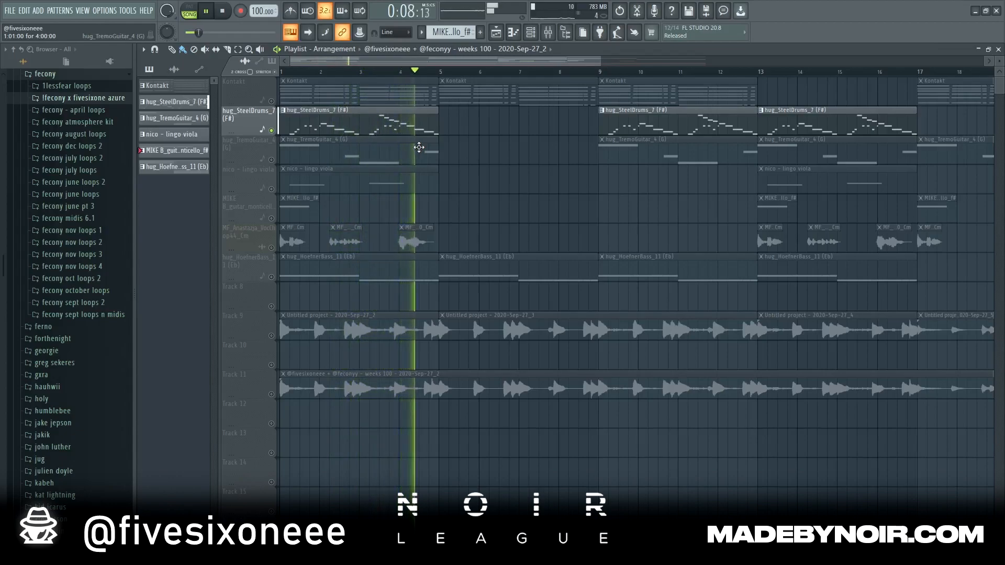
pyautogui.press('space')
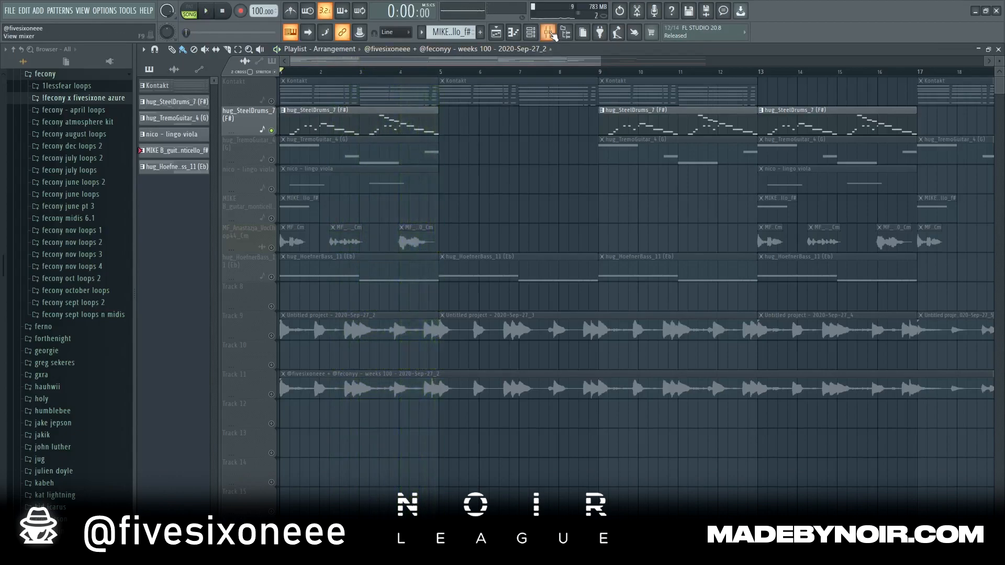
# Step: Set ValhallaVintageVerb on the hug_SteelDrums_7 mixer track to 50% mix, 4140 Hz HighCut and 2.06 s decay
pyautogui.click(547, 32)
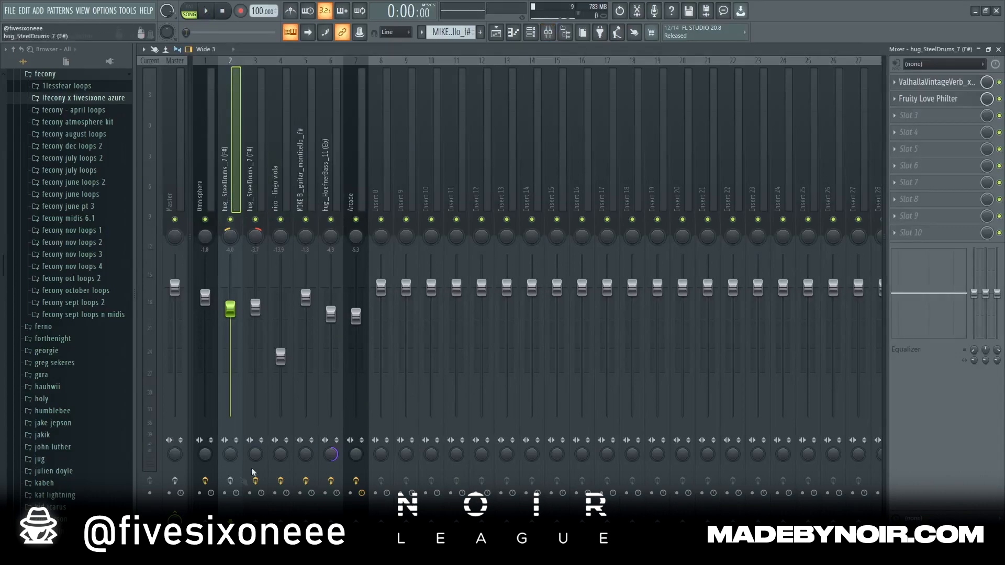
pyautogui.click(931, 83)
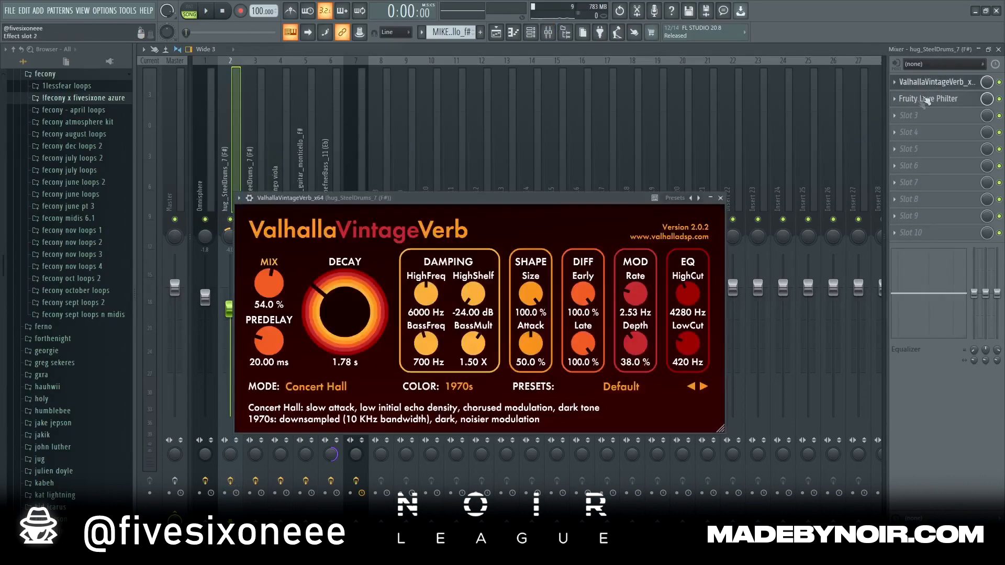
pyautogui.moveTo(475, 198); pyautogui.dragTo(536, 171)
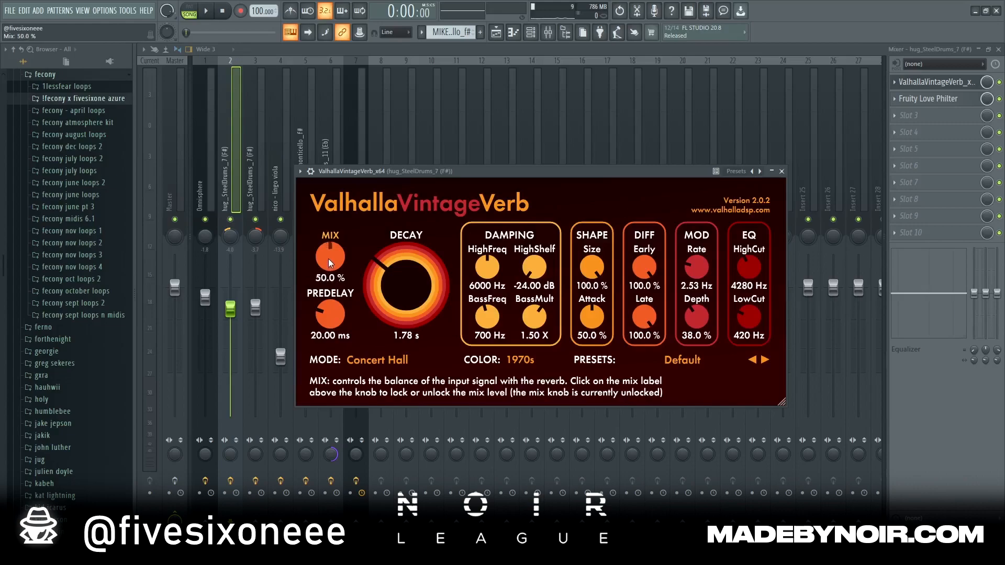
pyautogui.moveTo(747, 266); pyautogui.dragTo(745, 282)
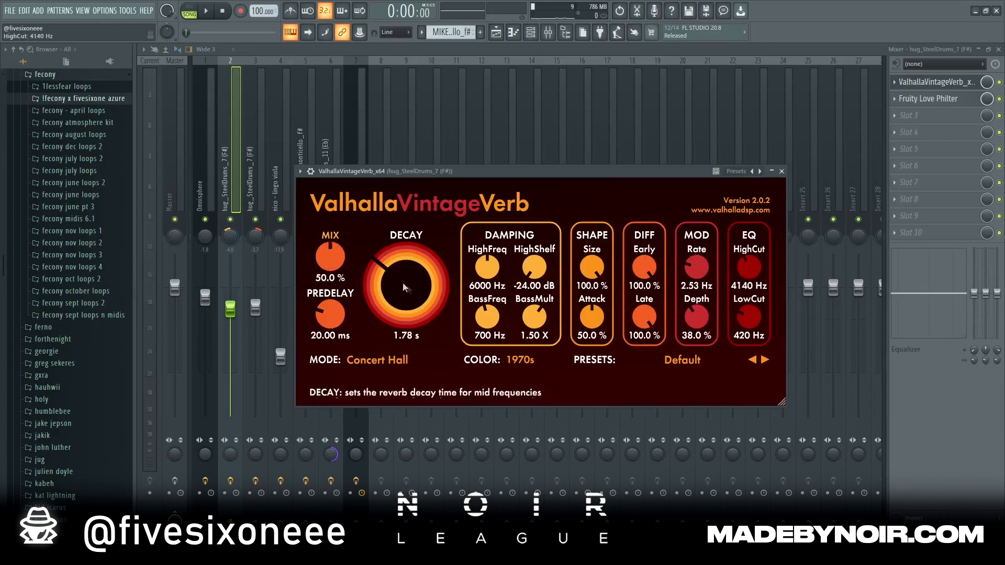
pyautogui.moveTo(404, 275); pyautogui.dragTo(398, 280)
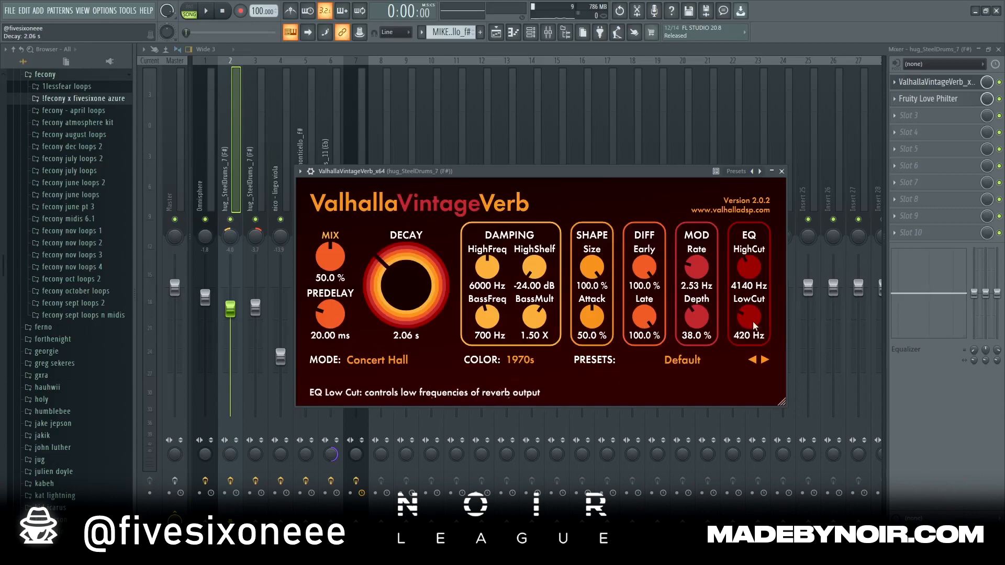
pyautogui.click(781, 171)
# Step: Inspect the Fruity Love Philter settings on the hug_SteelDrums_7 mixer track, then close the plugin
pyautogui.click(931, 100)
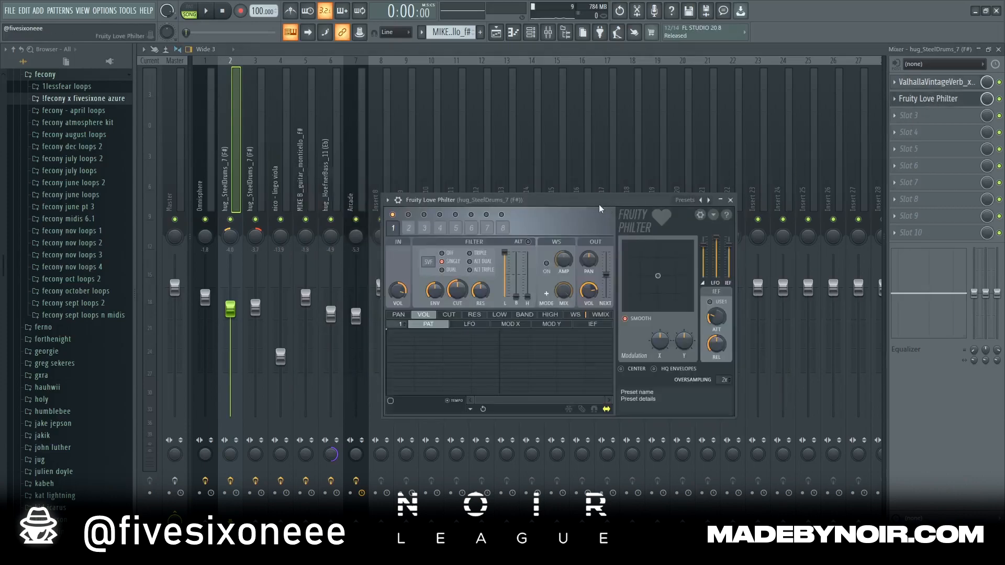
pyautogui.moveTo(583, 203); pyautogui.dragTo(587, 194)
pyautogui.click(735, 191)
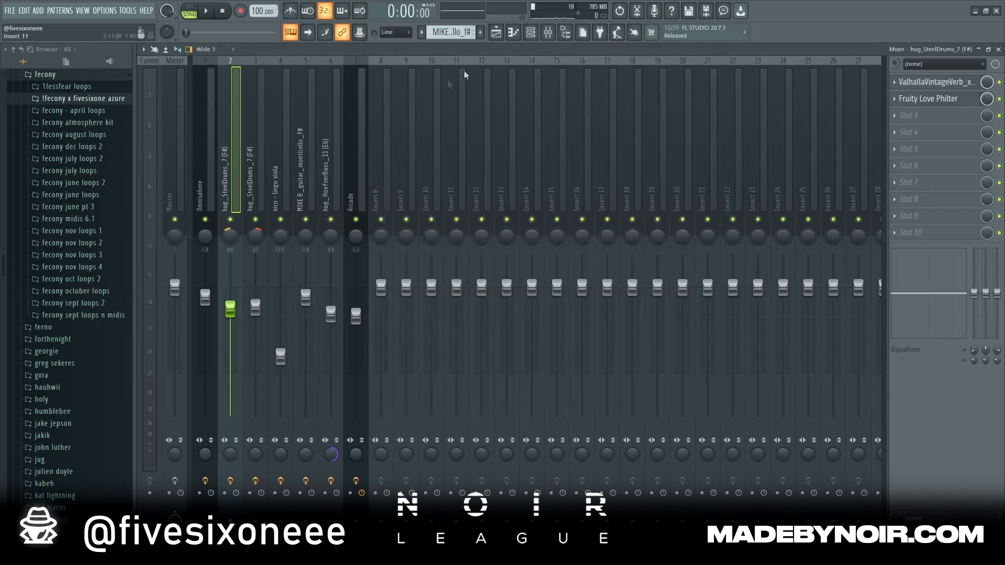
# Step: Play back the soloed hug_SteelDrums_7 (F#) melody from the start with its effects active, then stop it
pyautogui.click(497, 32)
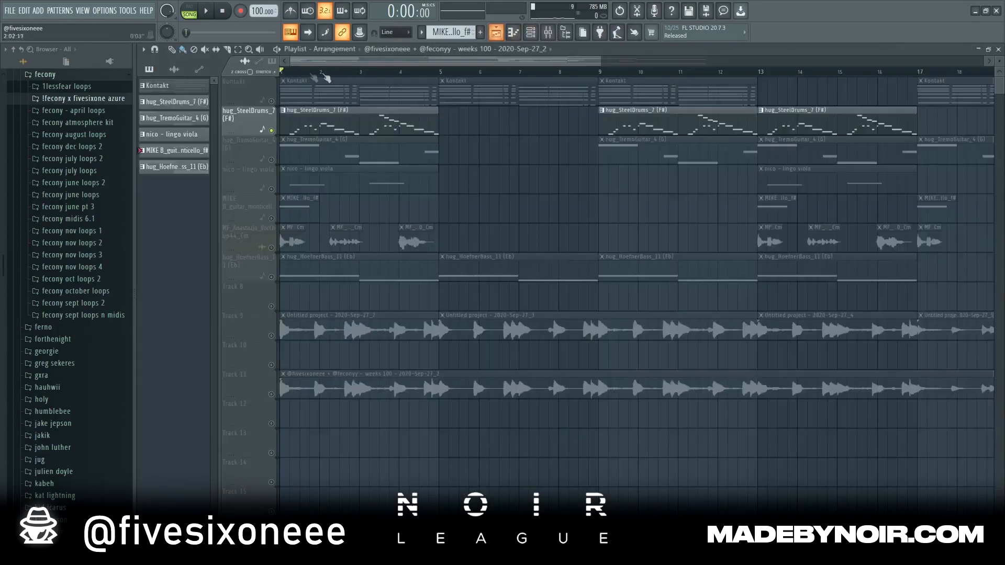
pyautogui.press('space')
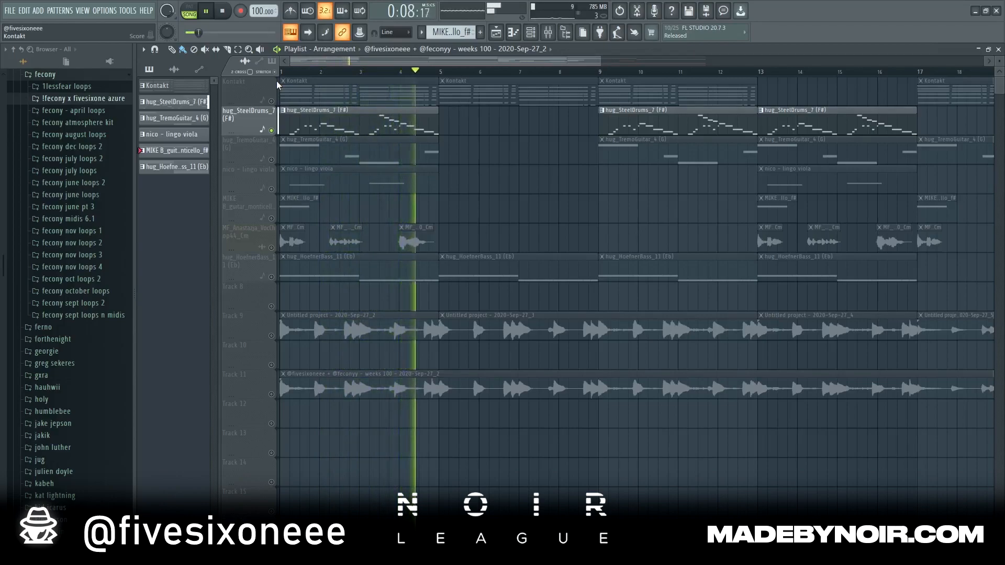
pyautogui.press('space')
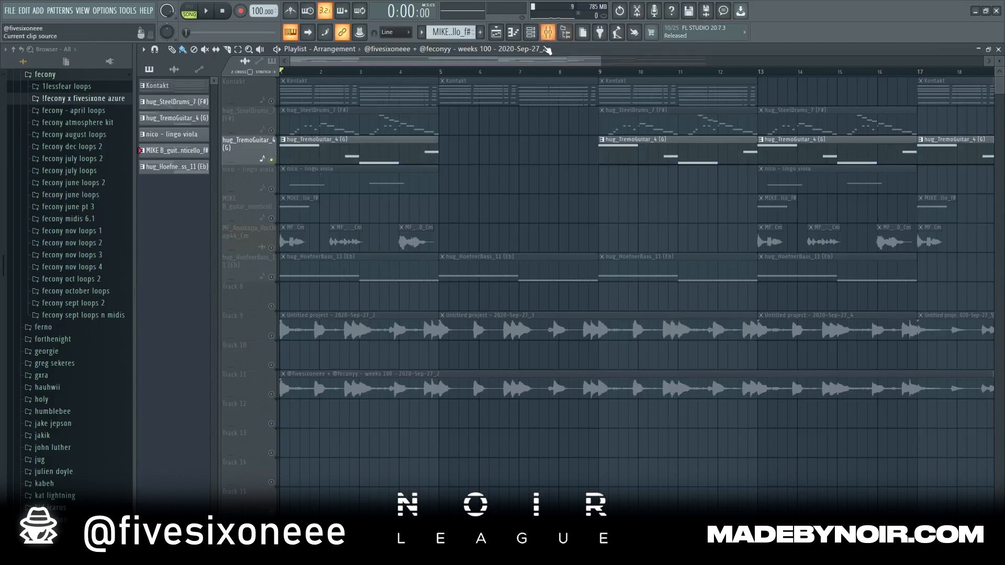
# Step: Play back the soloed hug_TremoGuitar_4 (G) part with the effects of mixer track 3 bypassed, then stop it
pyautogui.click(550, 37)
pyautogui.click(261, 183)
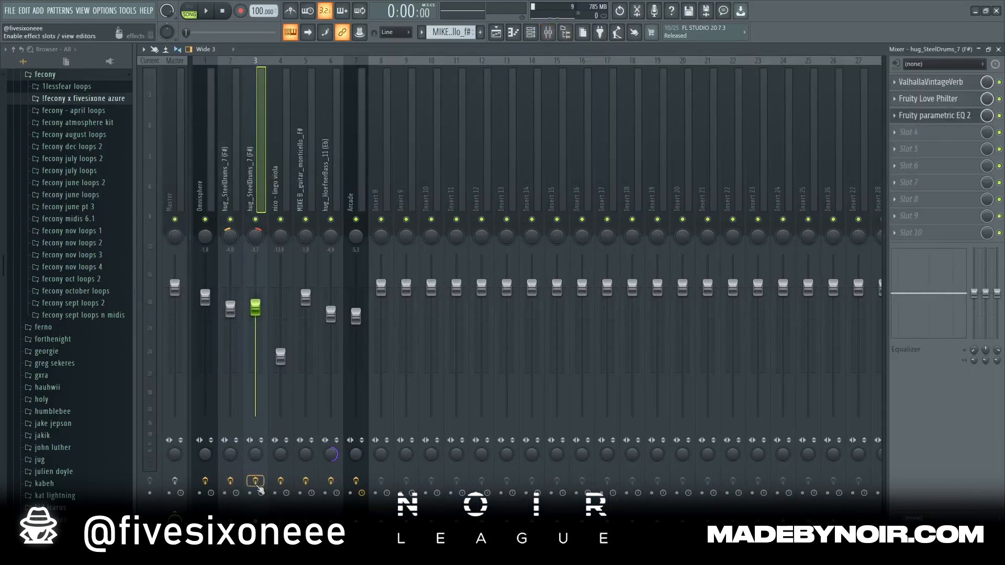
pyautogui.click(497, 33)
pyautogui.press('space')
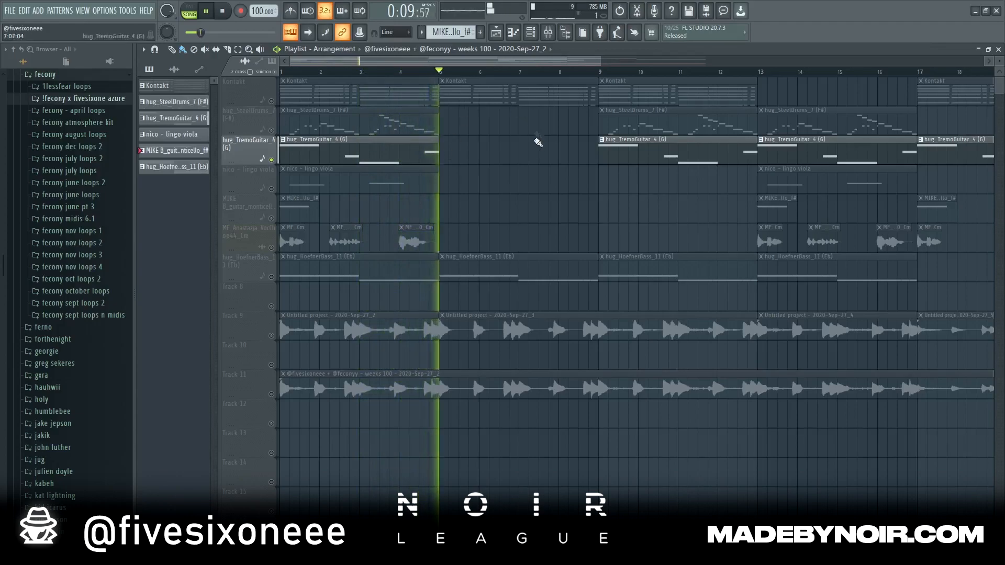
pyautogui.press('space')
# Step: Set ValhallaVintageVerb on mixer track 3 to 50.8% mix and 1.66 s decay, then close the plugin
pyautogui.press('F9')
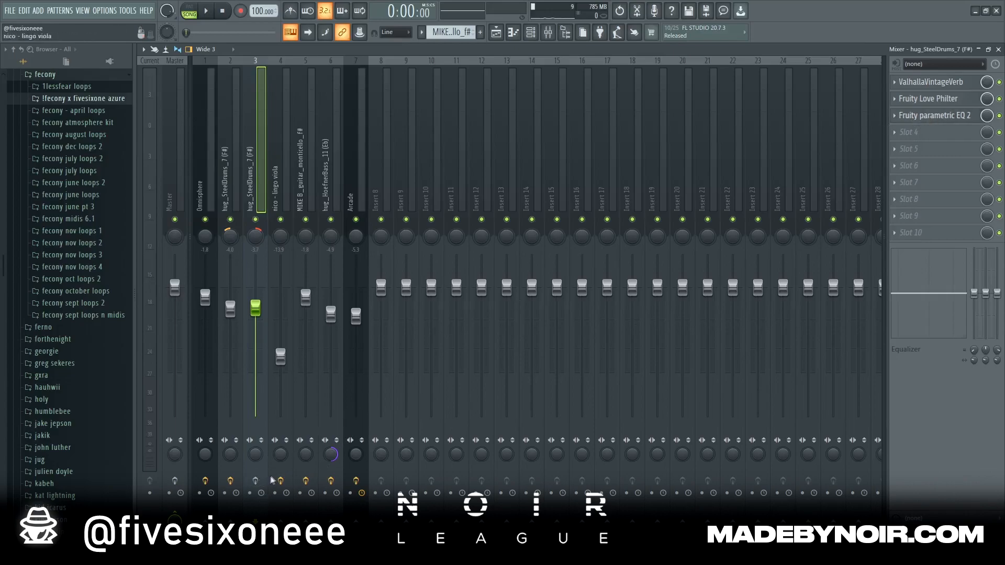
pyautogui.click(932, 83)
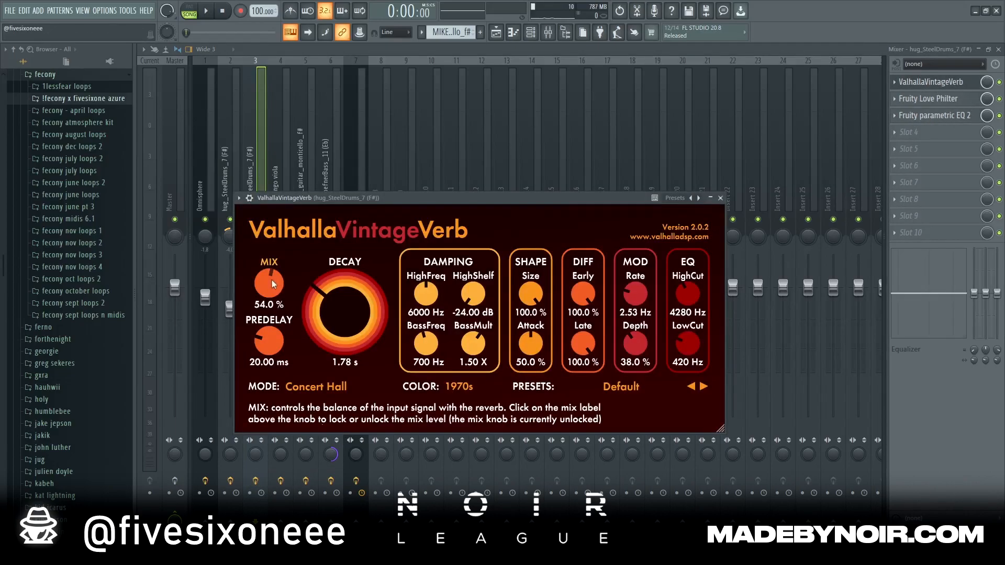
pyautogui.moveTo(271, 280); pyautogui.dragTo(270, 283)
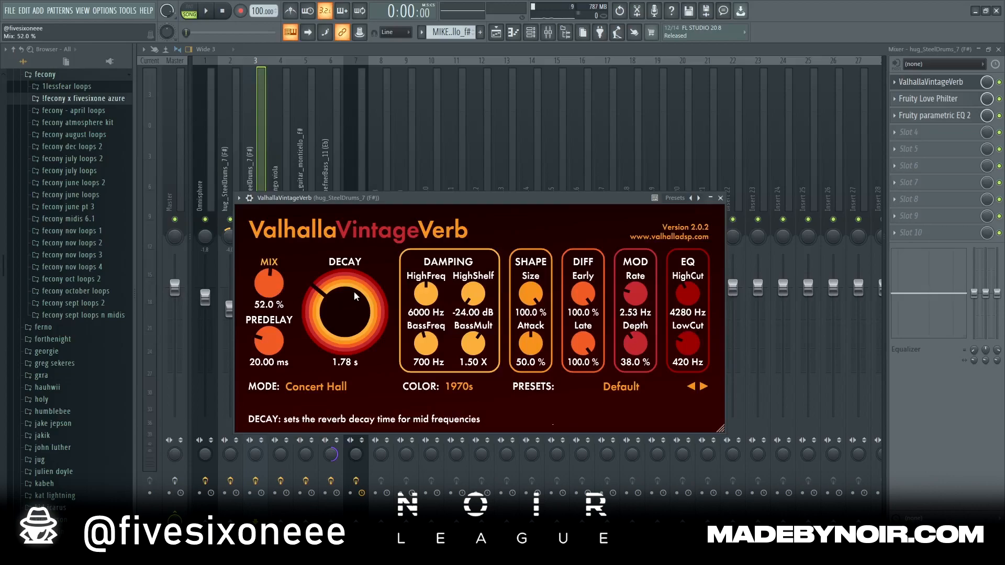
pyautogui.moveTo(343, 296); pyautogui.dragTo(340, 299)
pyautogui.moveTo(272, 279); pyautogui.dragTo(272, 281)
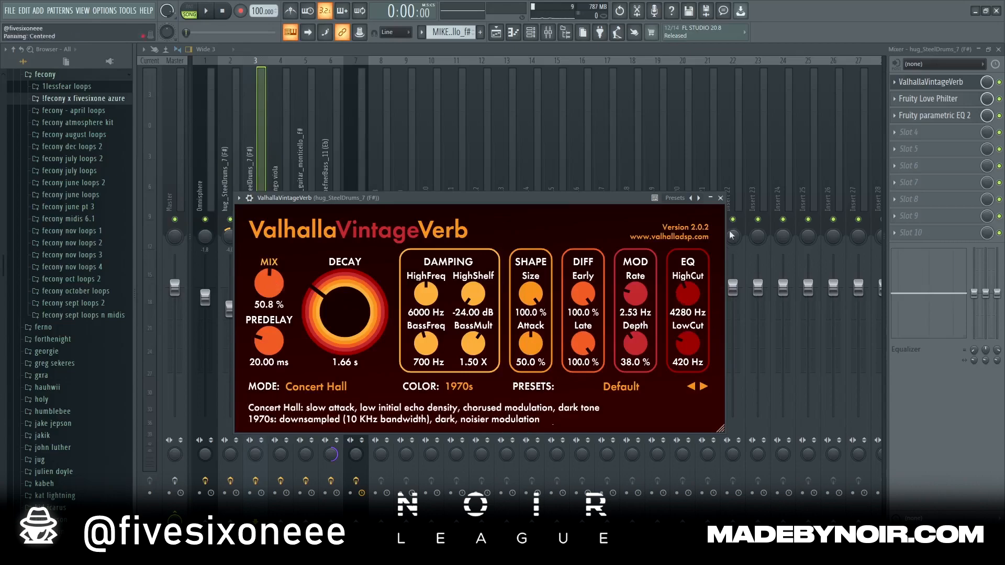
pyautogui.click(930, 81)
# Step: Inspect the Fruity Love Philter and Fruity parametric EQ 2 settings on mixer track 3, closing each plugin
pyautogui.click(927, 98)
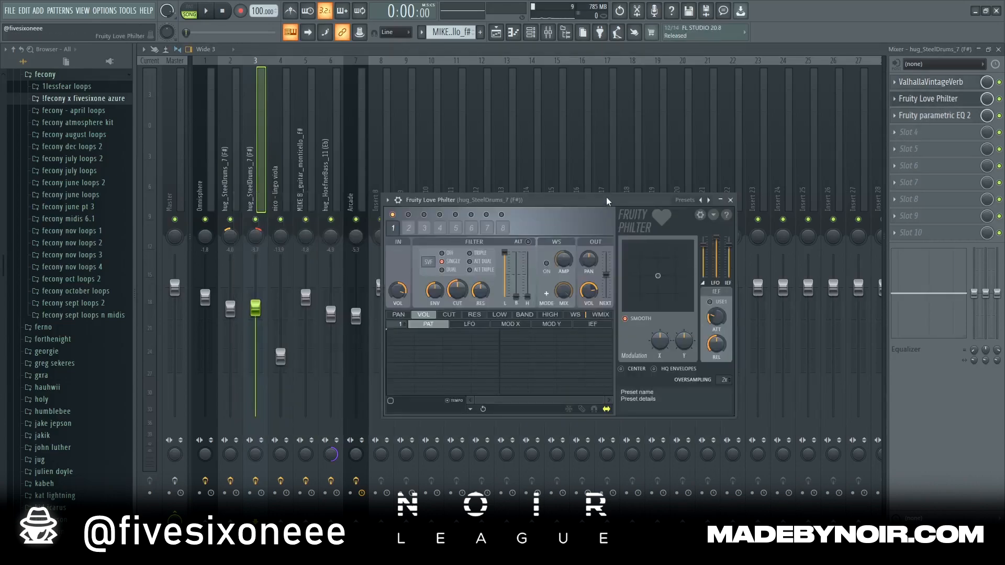
pyautogui.moveTo(607, 197); pyautogui.dragTo(591, 194)
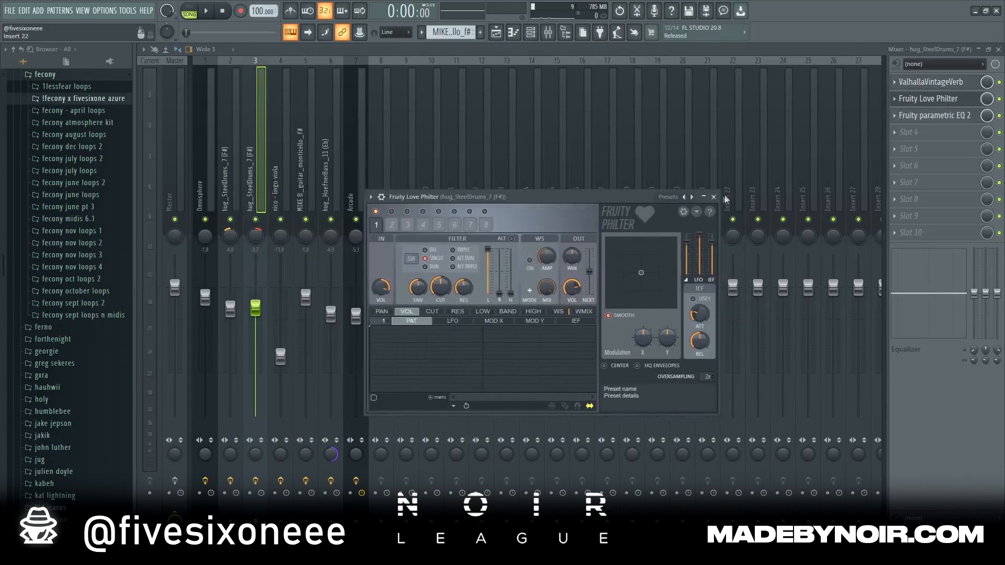
pyautogui.click(928, 98)
pyautogui.click(924, 116)
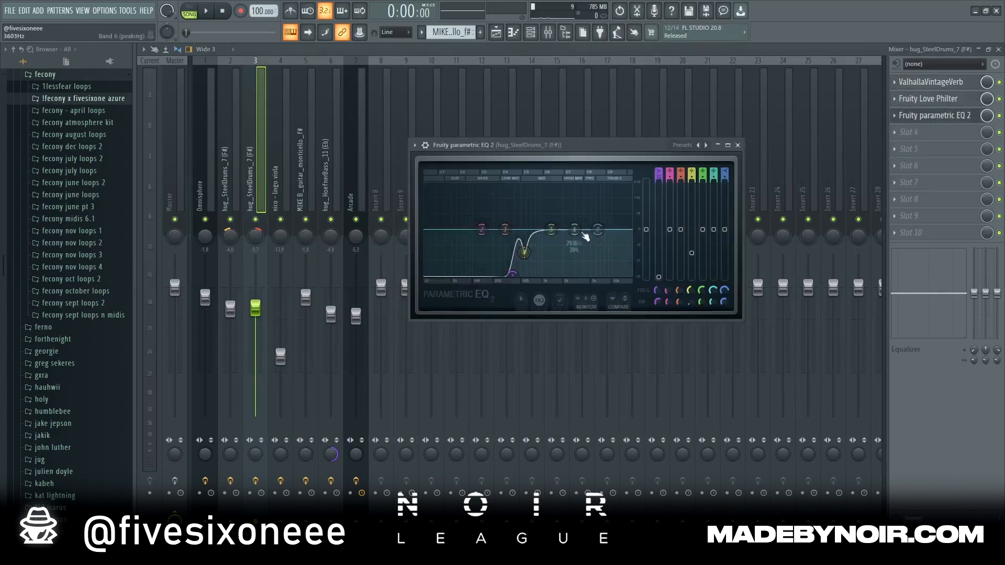
pyautogui.scroll(4, 523, 252)
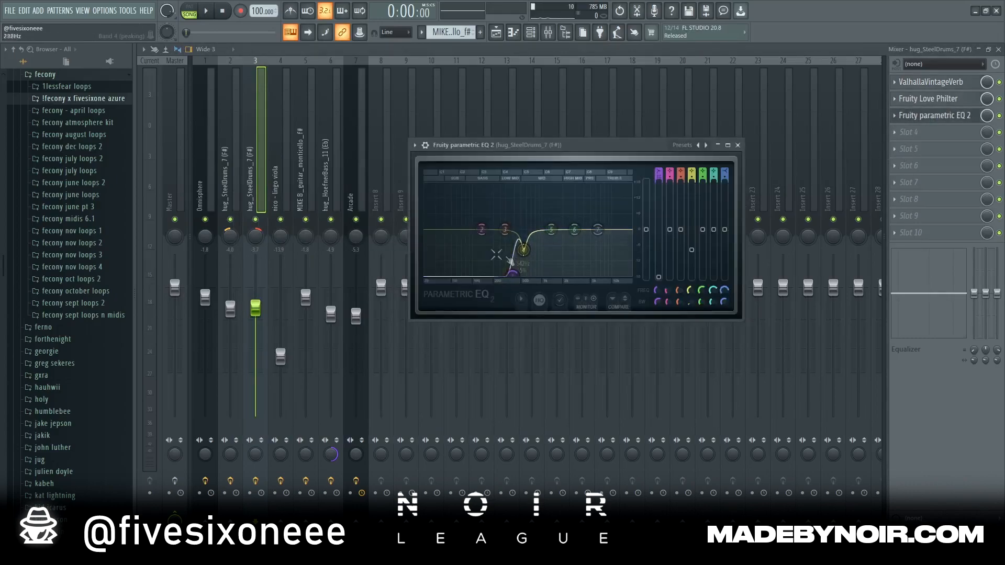
pyautogui.click(737, 145)
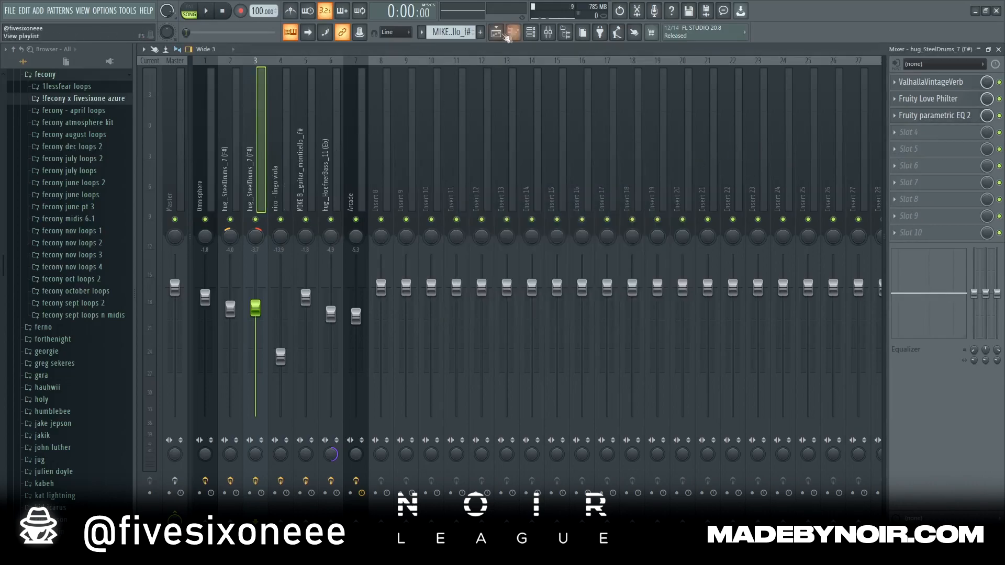
# Step: Play back the soloed hug_TremoGuitar_4 (G) part with its effects active, then stop it
pyautogui.click(510, 34)
pyautogui.press('space')
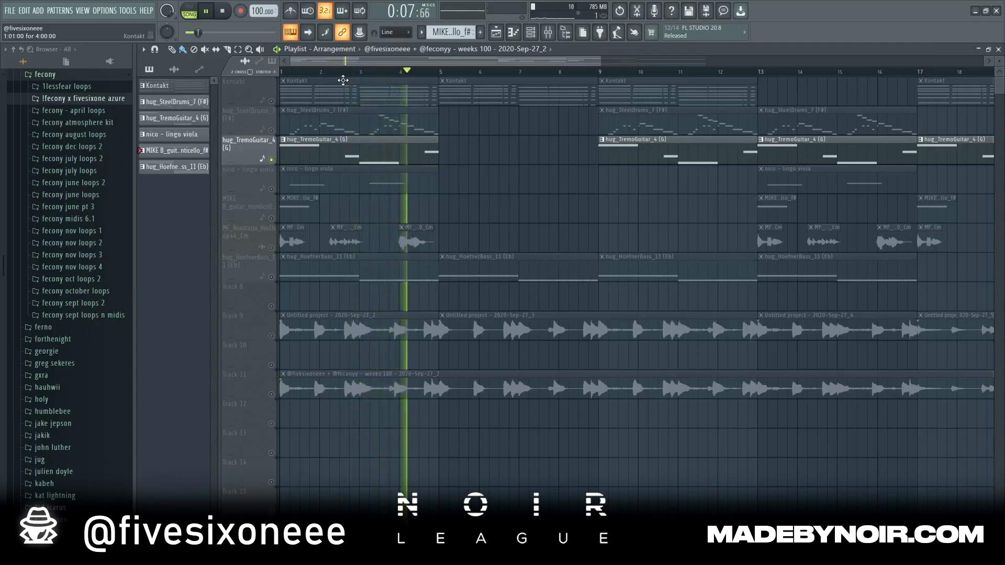
pyautogui.press('space')
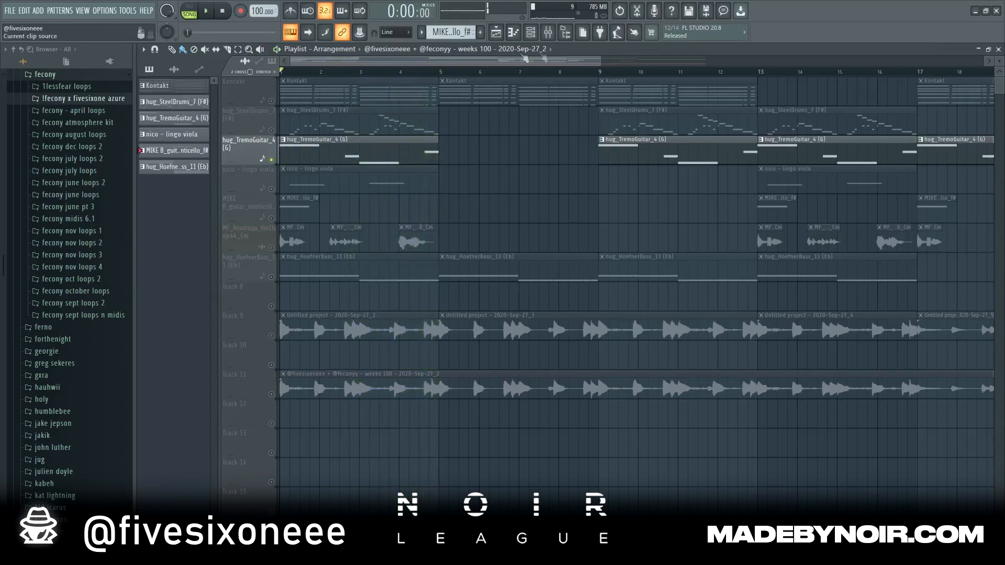
# Step: Solo the nico - lingo viola playlist track and select its mixer track
pyautogui.click(271, 189)
pyautogui.click(271, 160)
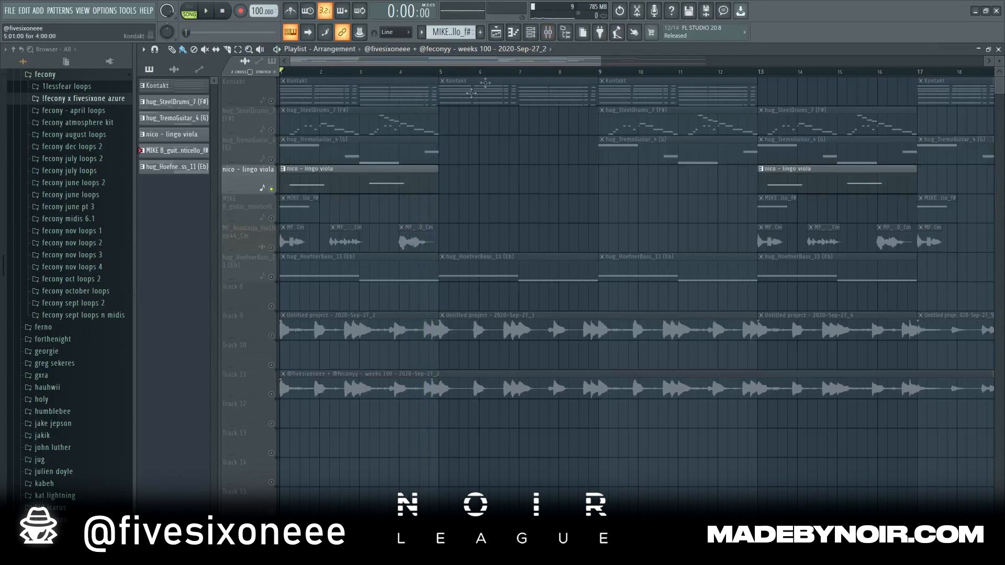
pyautogui.click(548, 33)
pyautogui.click(272, 204)
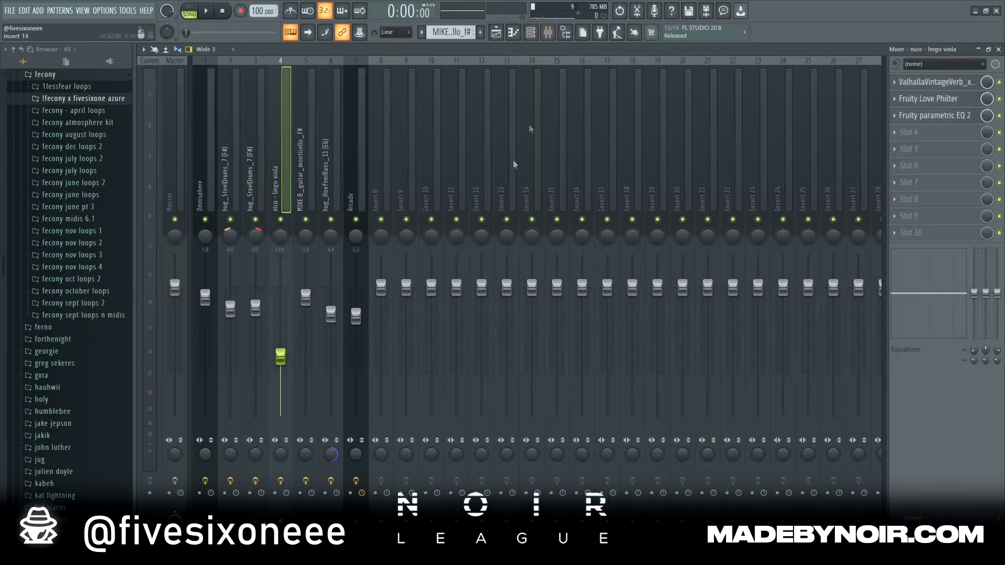
# Step: Play back the soloed viola part in the playlist with its effects bypassed, then stop it
pyautogui.click(495, 32)
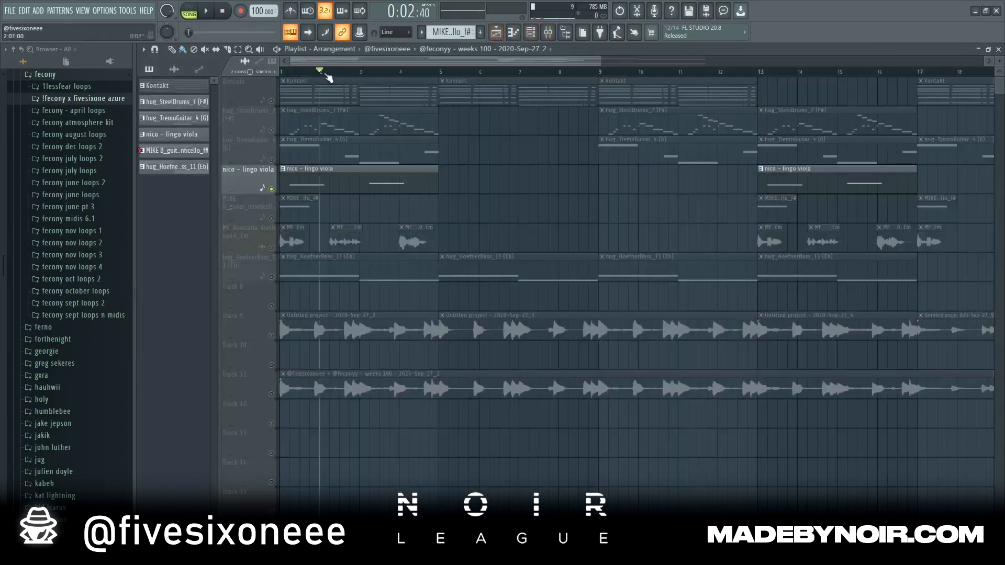
pyautogui.press('space')
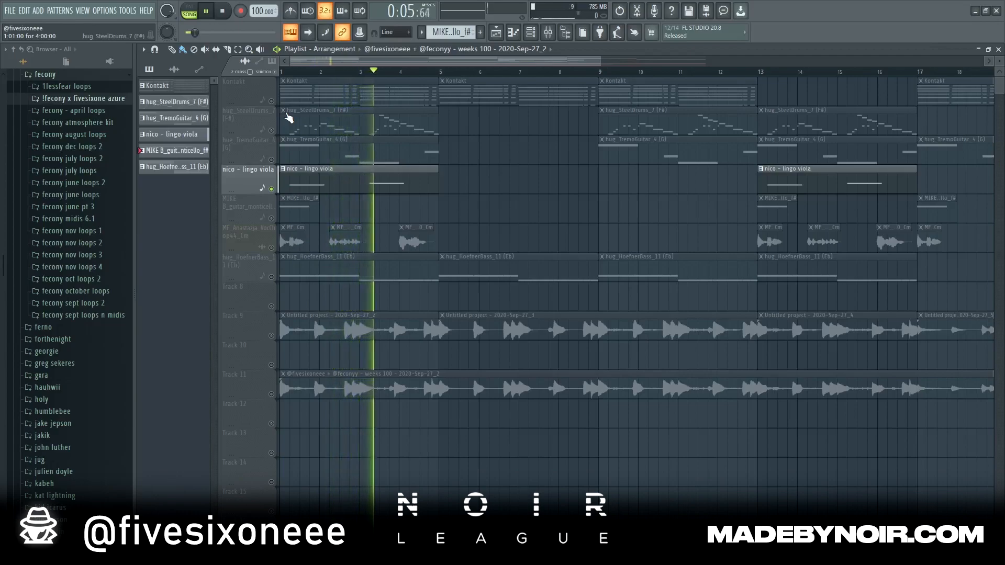
pyautogui.press('space')
# Step: Re-enable the effects on the nico - lingo viola mixer track and set its ValhallaVintageVerb decay to 2.37 s
pyautogui.click(547, 32)
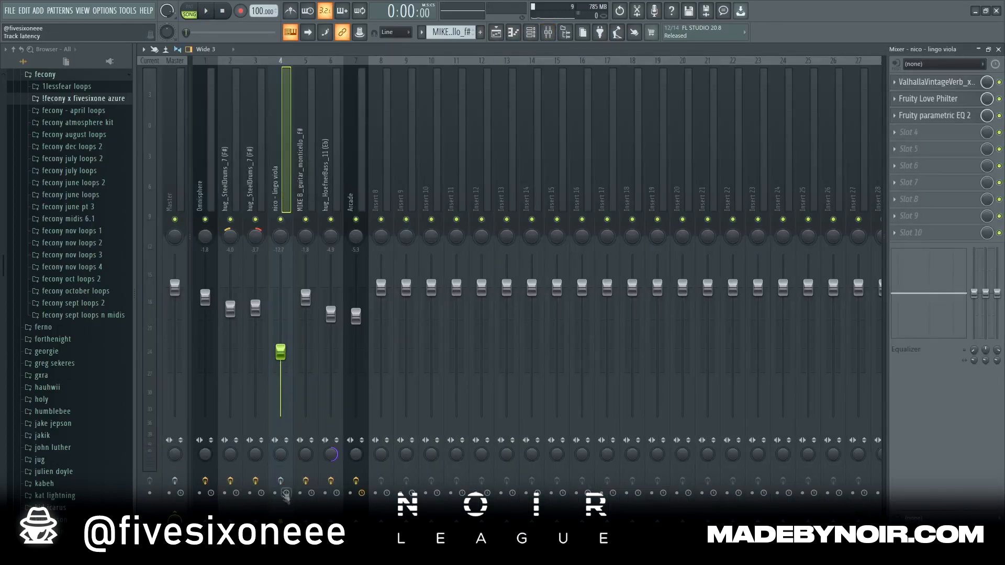
pyautogui.click(282, 482)
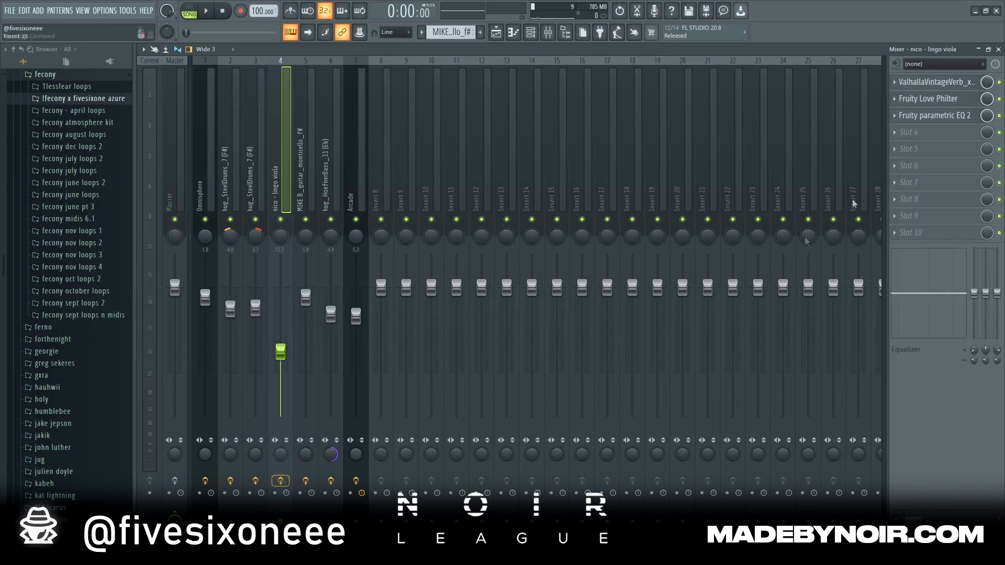
pyautogui.click(941, 86)
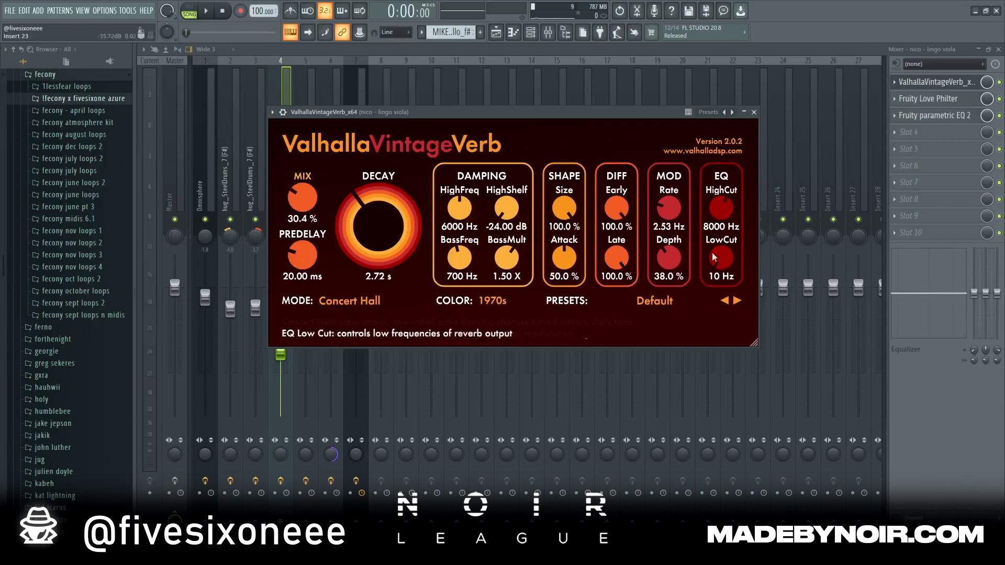
pyautogui.scroll(-2, 395, 225)
pyautogui.scroll(-2, 395, 225)
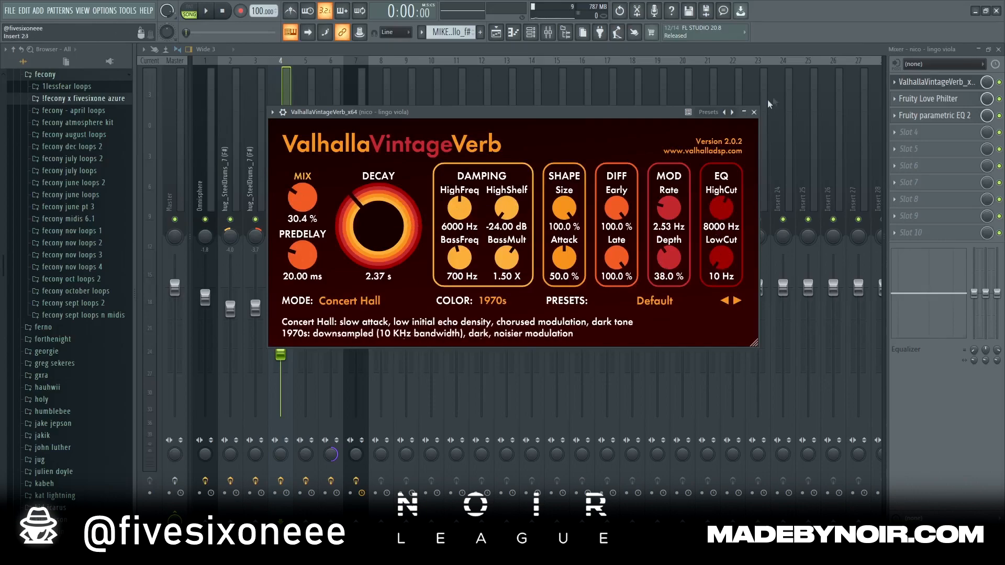
pyautogui.click(754, 112)
# Step: Inspect the Fruity Love Philter settings on the nico - lingo viola mixer track, then close the plugin
pyautogui.click(934, 99)
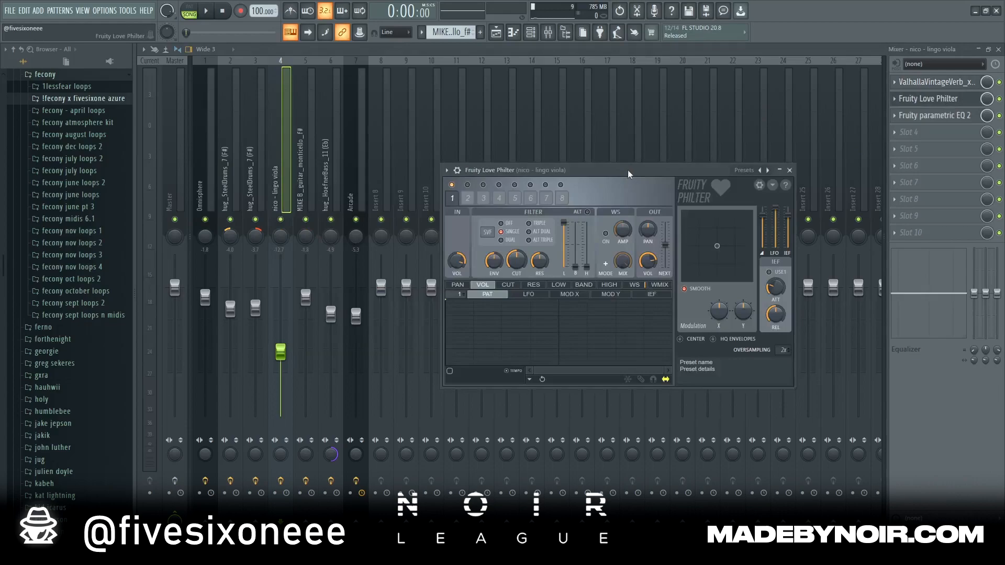
pyautogui.moveTo(628, 171); pyautogui.dragTo(598, 161)
pyautogui.click(759, 160)
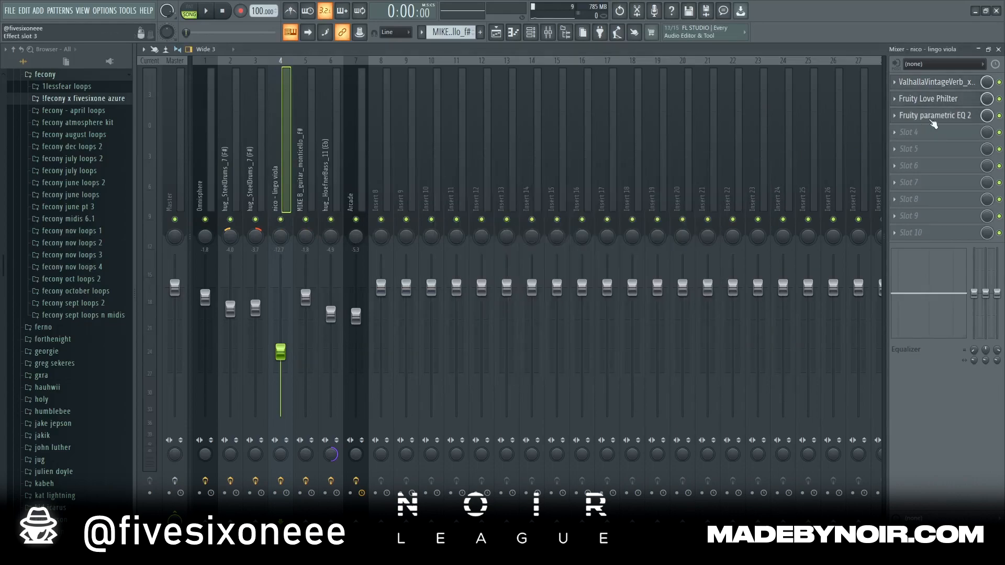
# Step: Shift the low-cut band 1 in the viola's Fruity parametric EQ 2 to a slightly higher frequency, then close the plugin
pyautogui.click(933, 116)
pyautogui.moveTo(523, 173)
pyautogui.mouseDown()
pyautogui.moveTo(536, 164)
pyautogui.moveTo(525, 160)
pyautogui.mouseUp()
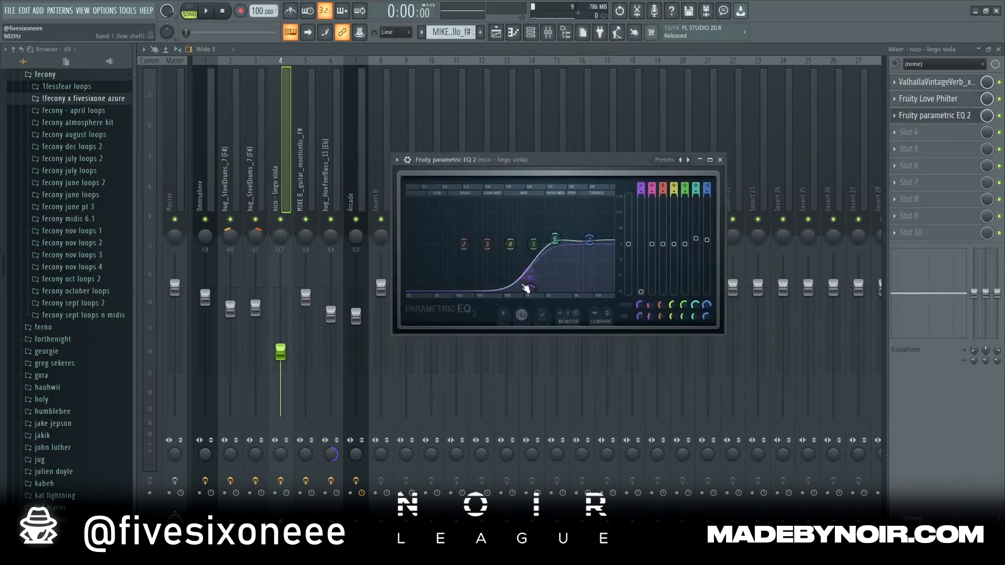
pyautogui.moveTo(530, 288); pyautogui.dragTo(535, 288)
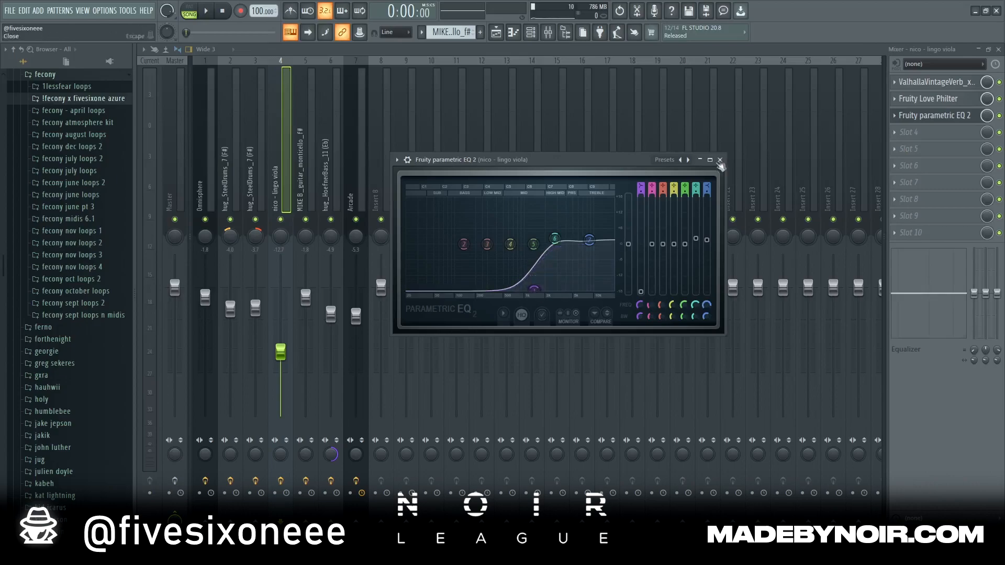
pyautogui.click(720, 160)
# Step: Play back the soloed viola part from the start with its effects active, then stop it
pyautogui.click(496, 32)
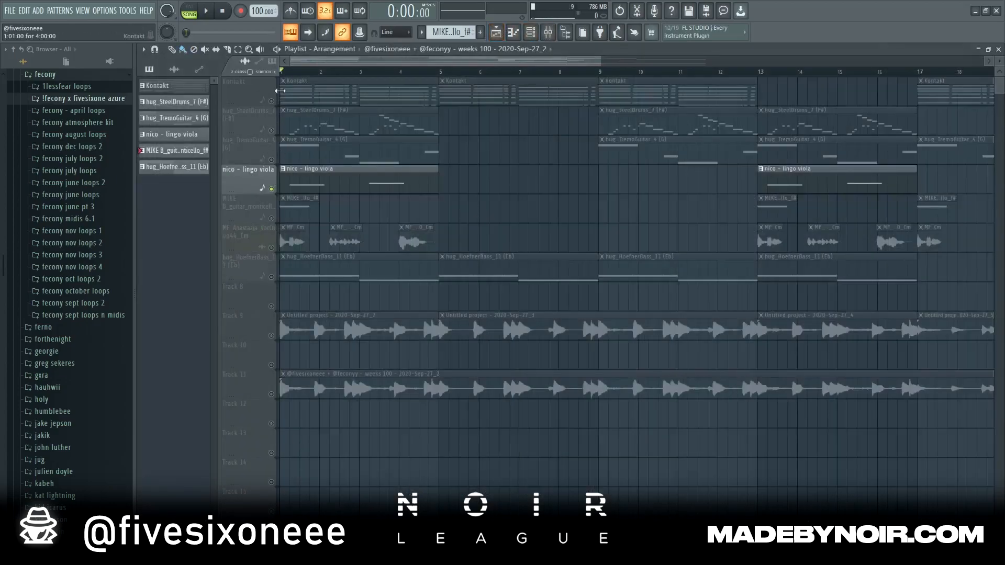
pyautogui.click(294, 79)
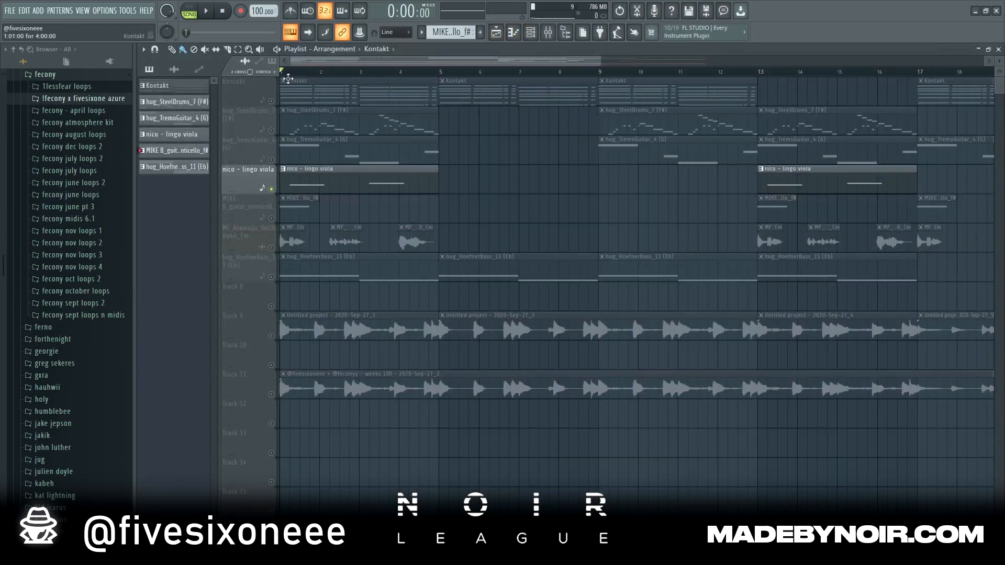
pyautogui.press('space')
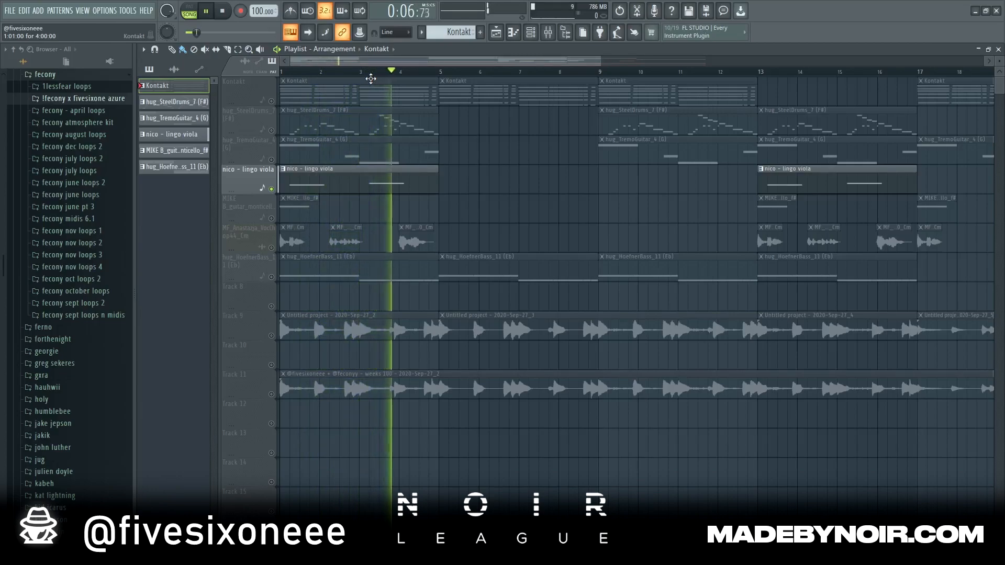
pyautogui.press('space')
pyautogui.click(548, 32)
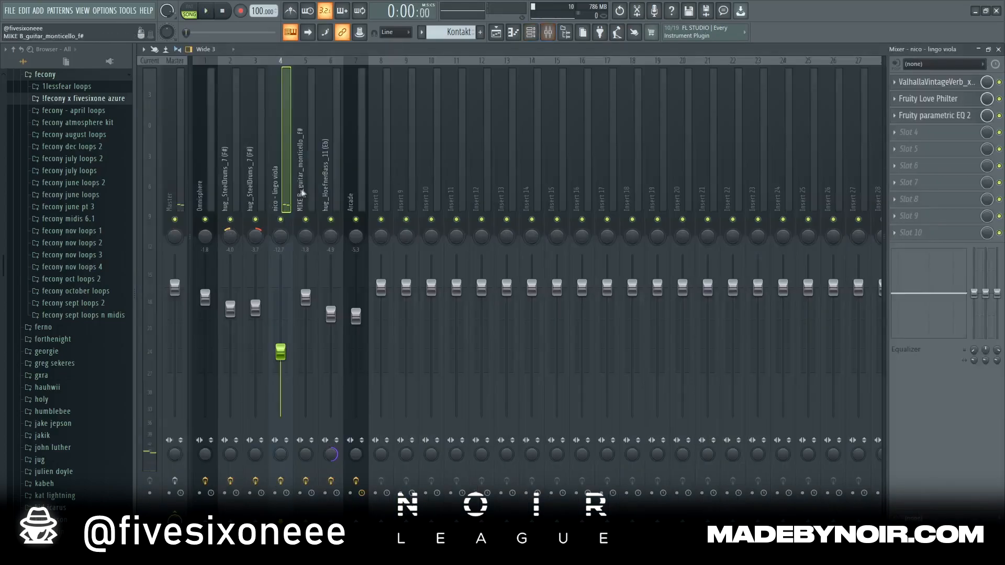
pyautogui.click(495, 33)
pyautogui.click(271, 189)
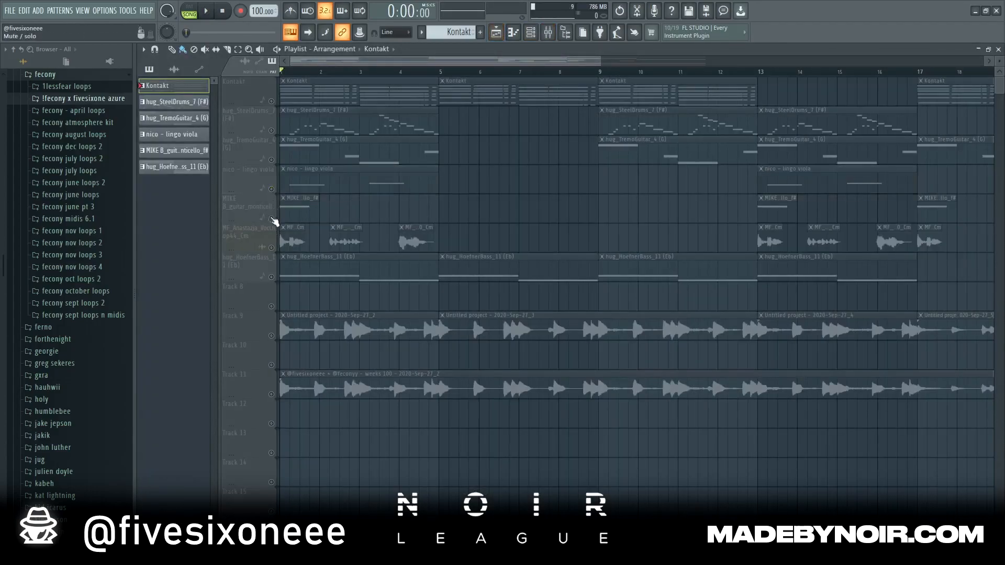
pyautogui.click(271, 218)
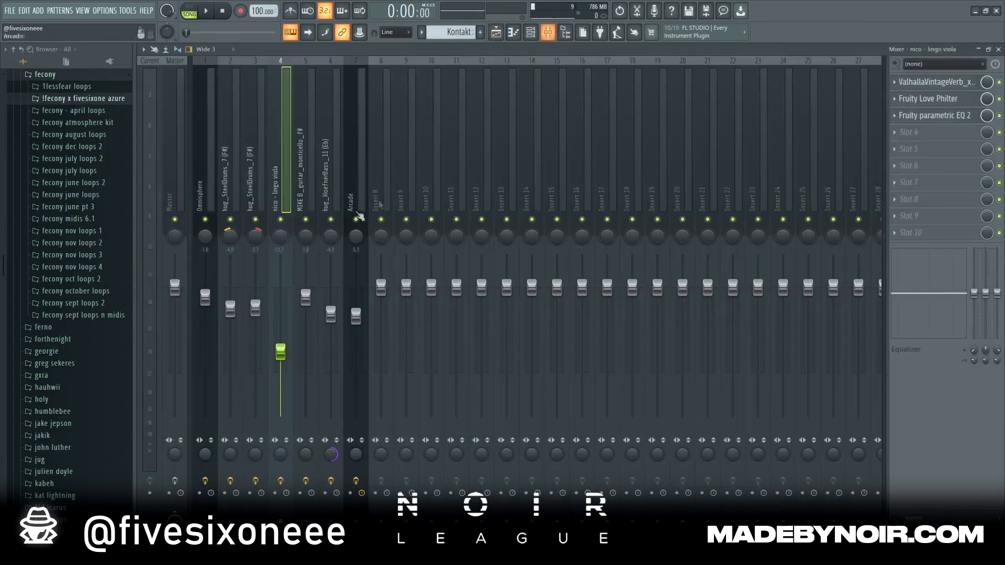
pyautogui.click(548, 32)
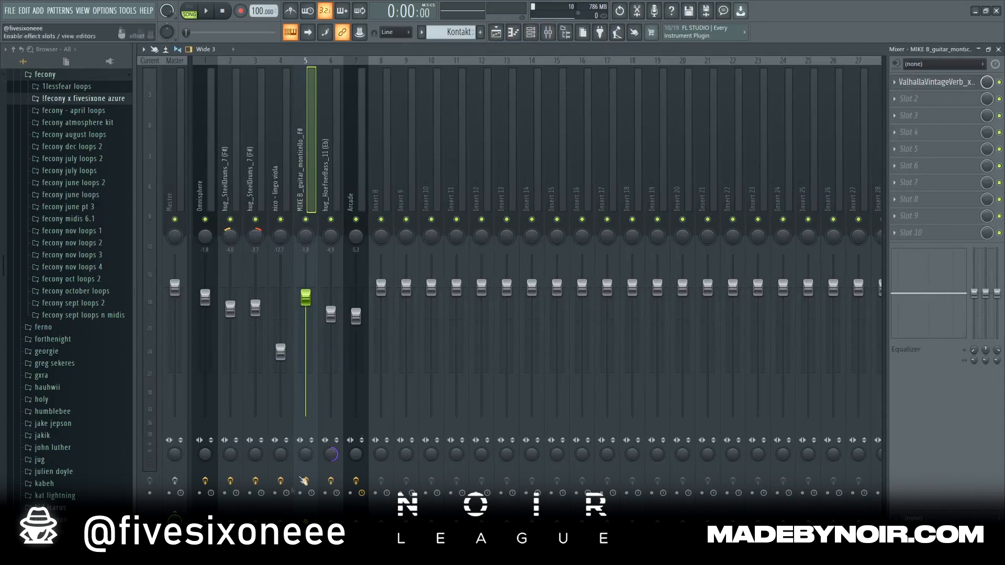
# Step: Play back the soloed MIKE B_guitar_monticello_f# part from the start of the playlist, then stop it
pyautogui.click(495, 33)
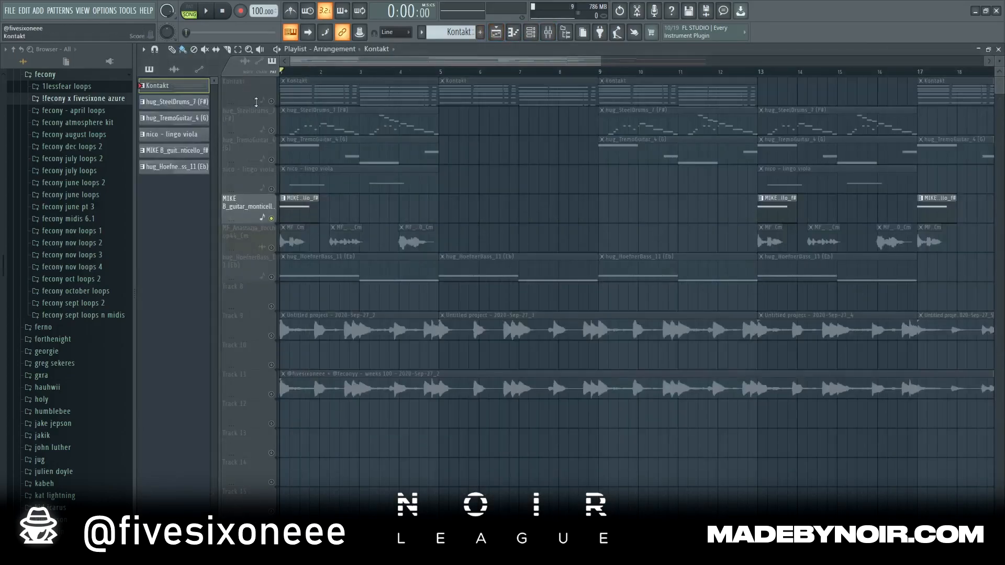
pyautogui.moveTo(307, 72); pyautogui.dragTo(212, 76)
pyautogui.press('space')
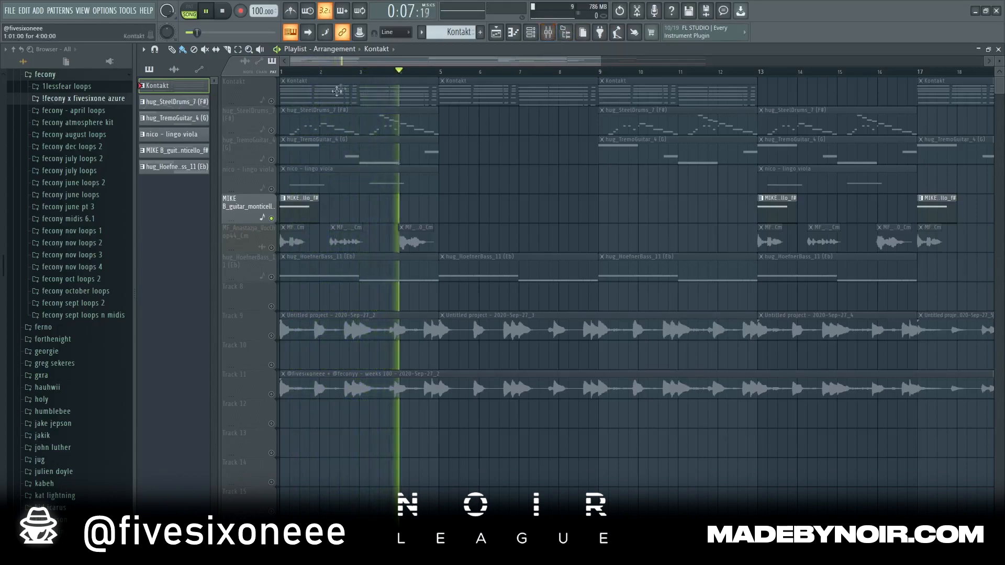
pyautogui.press('space')
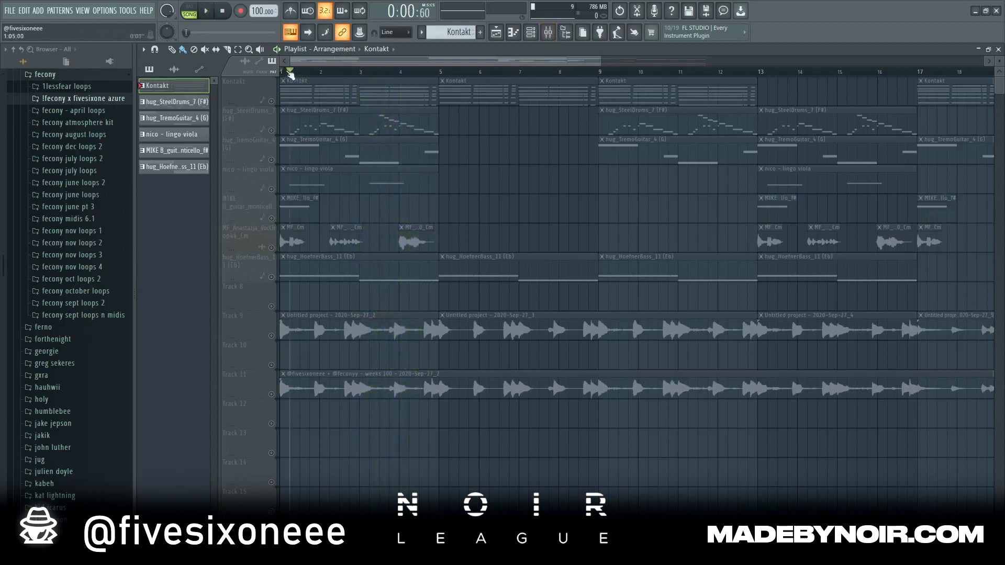
# Step: Solo the MF_Anastazja_VocChop44_Cm playlist track and open the mixer
pyautogui.click(274, 250)
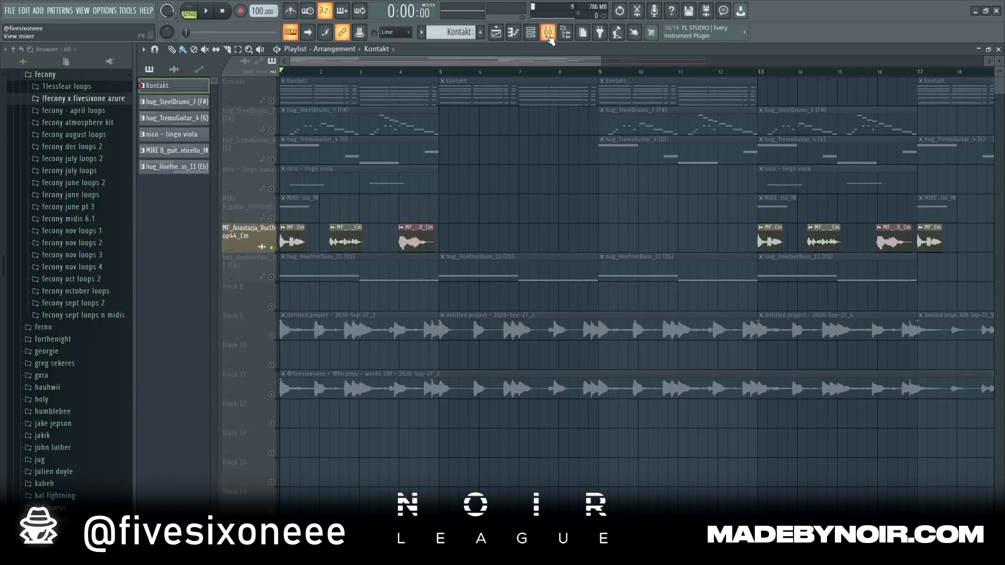
pyautogui.click(548, 32)
pyautogui.click(495, 32)
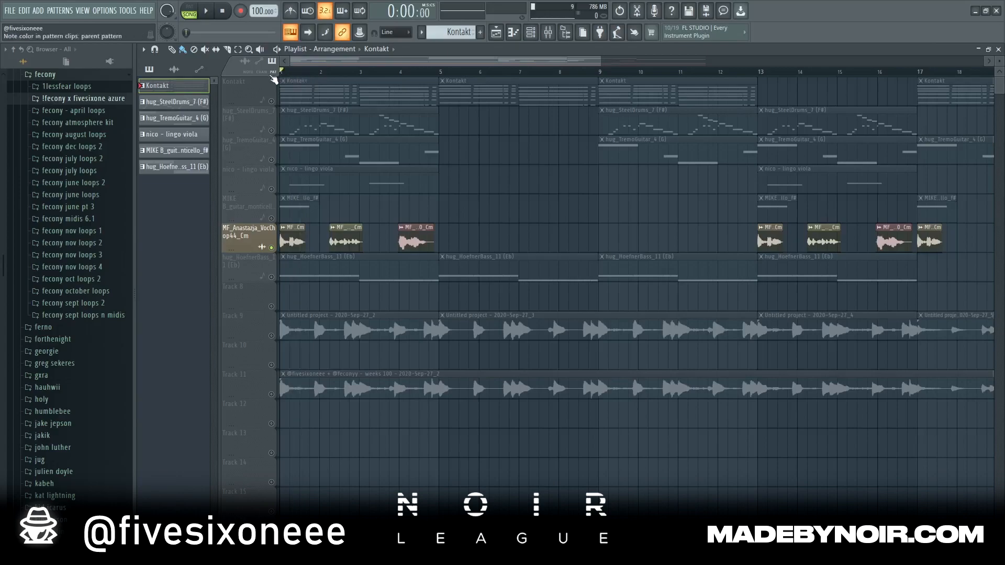
pyautogui.click(548, 32)
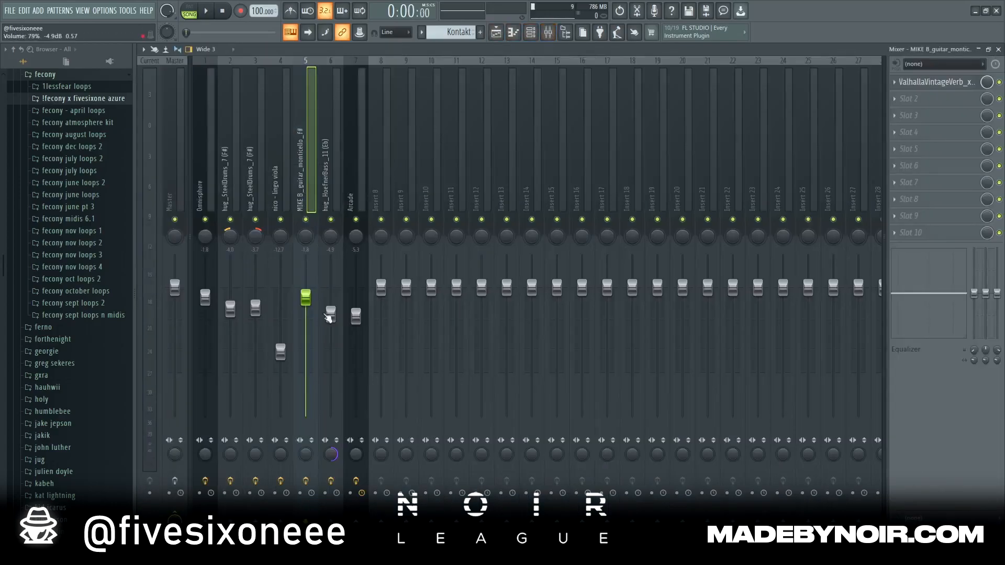
# Step: Look through the named mixer tracks and their effect chains for the vocal chop's channel, then return to the playlist
pyautogui.click(330, 205)
pyautogui.click(357, 200)
pyautogui.click(304, 196)
pyautogui.click(285, 196)
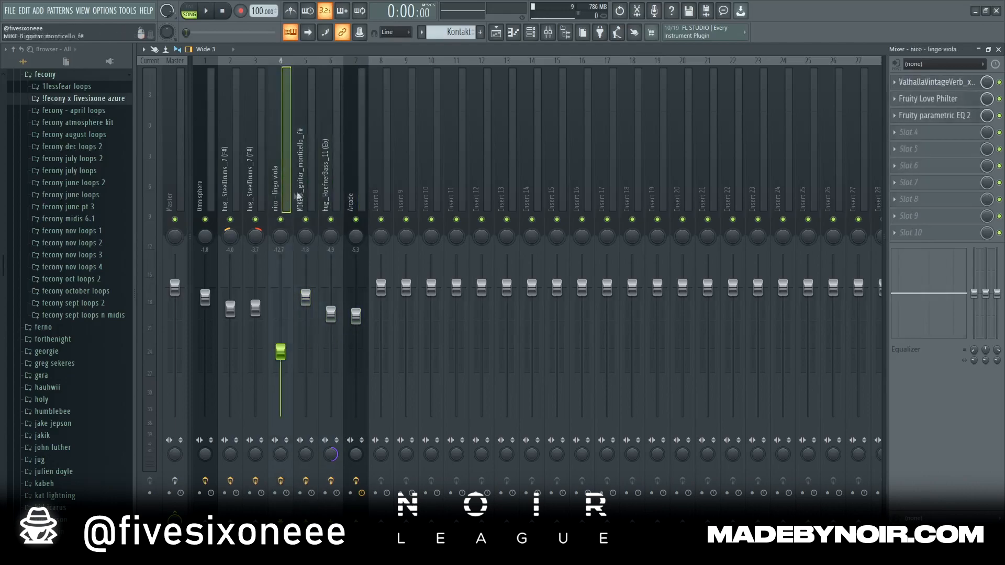
pyautogui.click(256, 196)
pyautogui.click(225, 198)
pyautogui.click(203, 199)
pyautogui.click(496, 31)
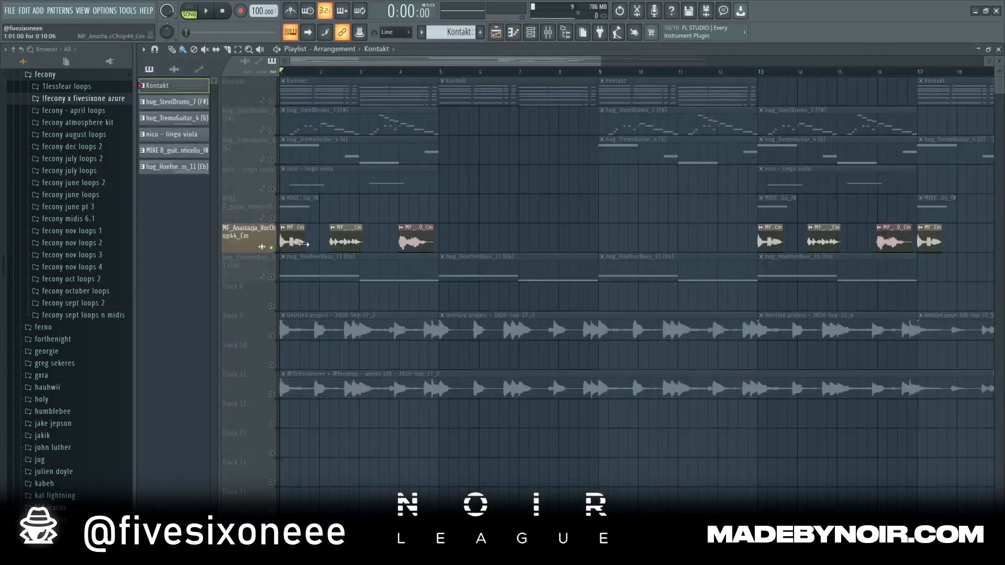
# Step: Check the first vocal chop clip's channel settings, then select the Arcade mixer track and raise its volume slightly
pyautogui.doubleClick(301, 242)
pyautogui.press('Escape')
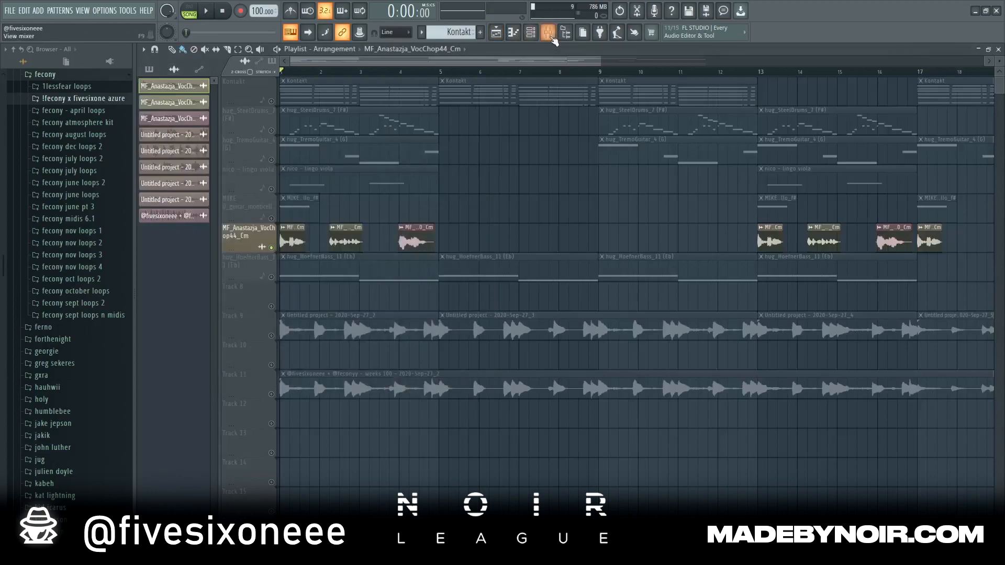
pyautogui.click(549, 34)
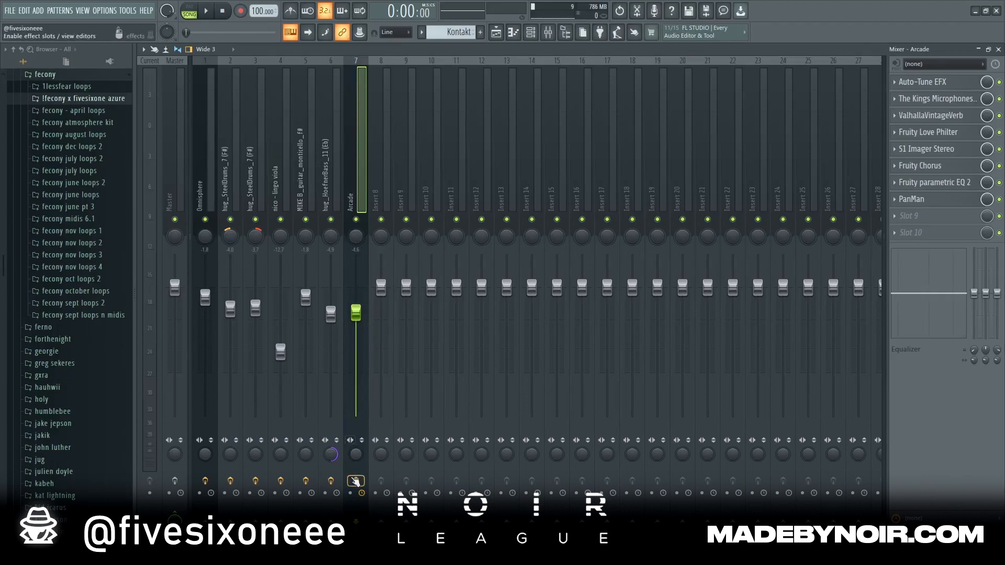
# Step: Play back the soloed vocal chop from the start of the playlist, then stop it
pyautogui.press('F5')
pyautogui.press('space')
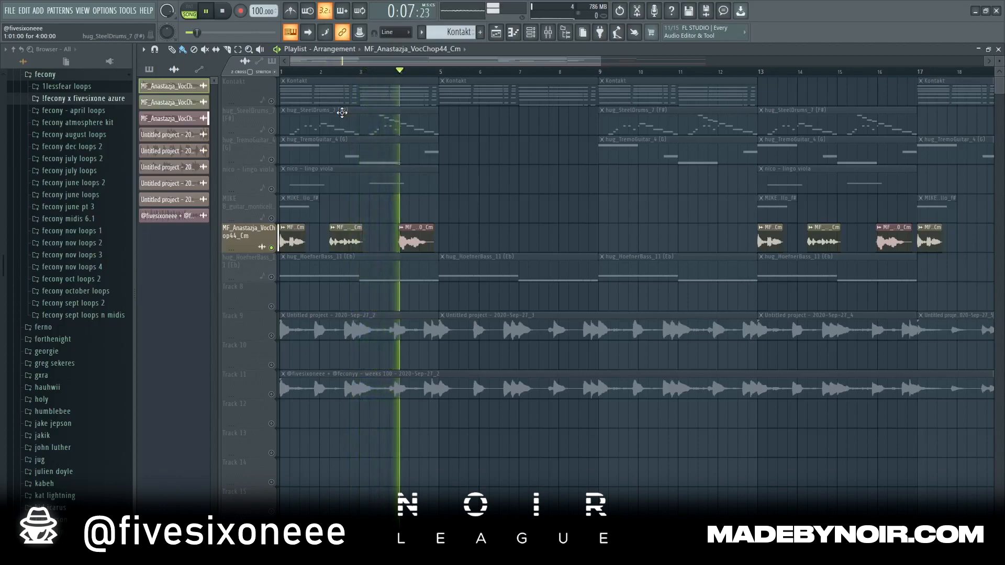
pyautogui.press('space')
# Step: Bypass every effect on the Arcade mixer track except Auto-Tune EFX and inspect the Auto-Tune EFX settings
pyautogui.click(547, 32)
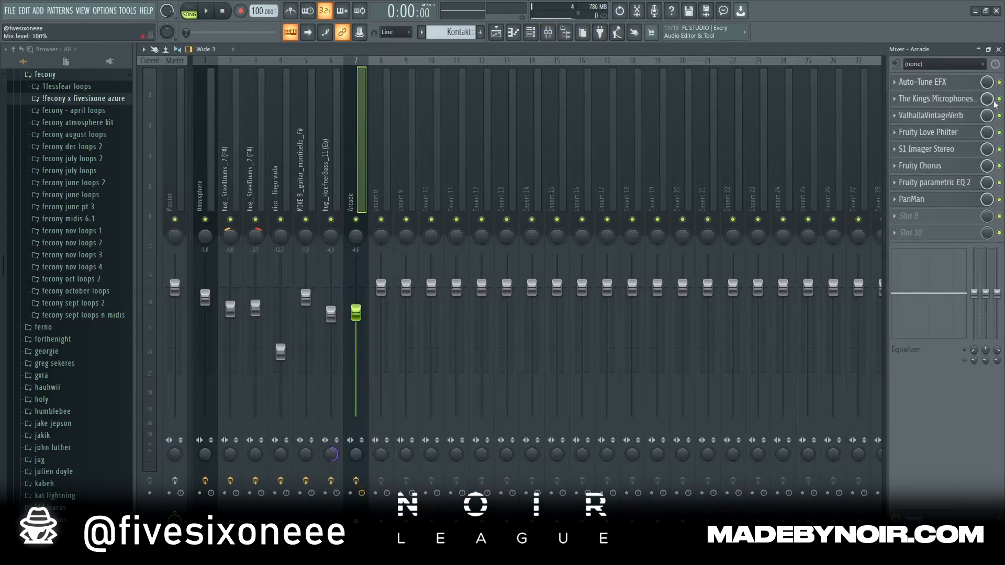
pyautogui.click(923, 81)
pyautogui.moveTo(657, 138); pyautogui.dragTo(519, 113)
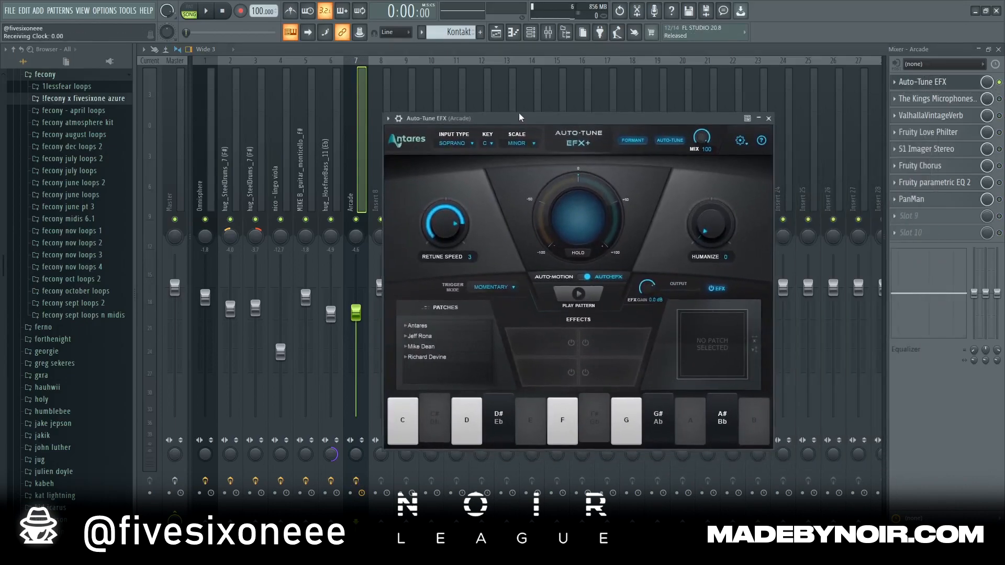
# Step: Play back the soloed vocal chop with only Auto-Tune EFX active, then stop it and return to the mixer
pyautogui.click(501, 35)
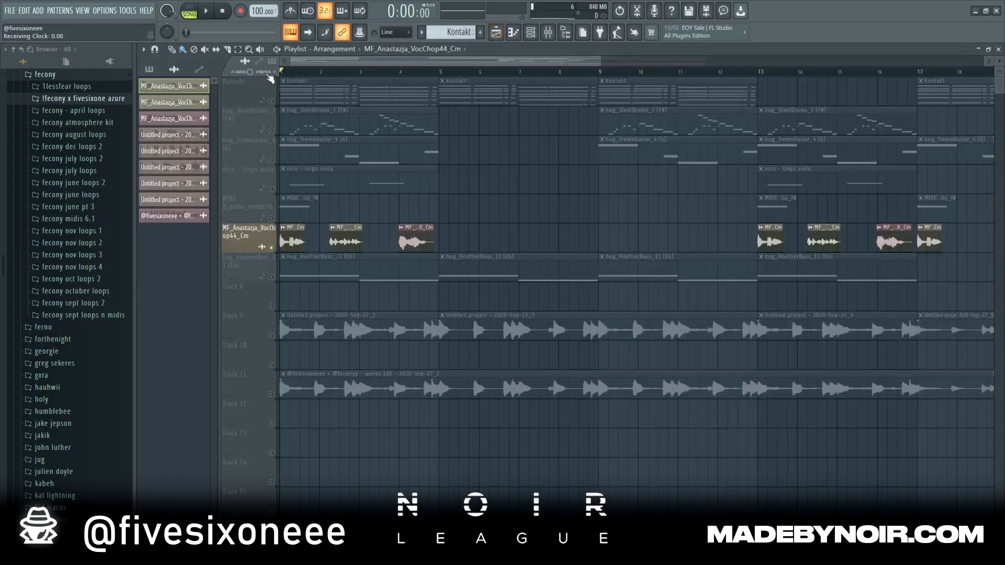
pyautogui.press('space')
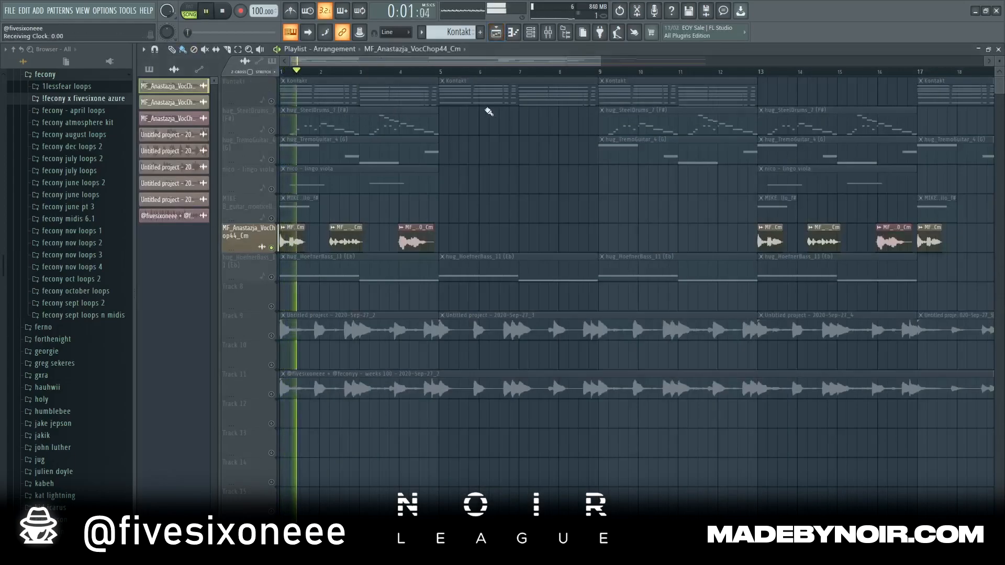
pyautogui.click(548, 32)
pyautogui.press('space')
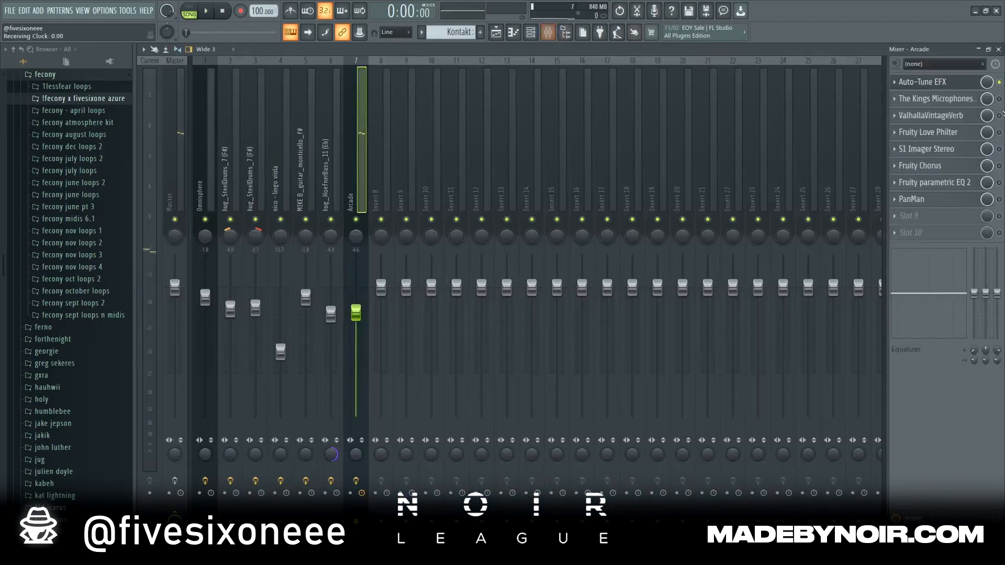
# Step: Play back the soloed vocal chop with The Kings Microphones plugin added to Auto-Tune EFX, then stop it
pyautogui.click(496, 32)
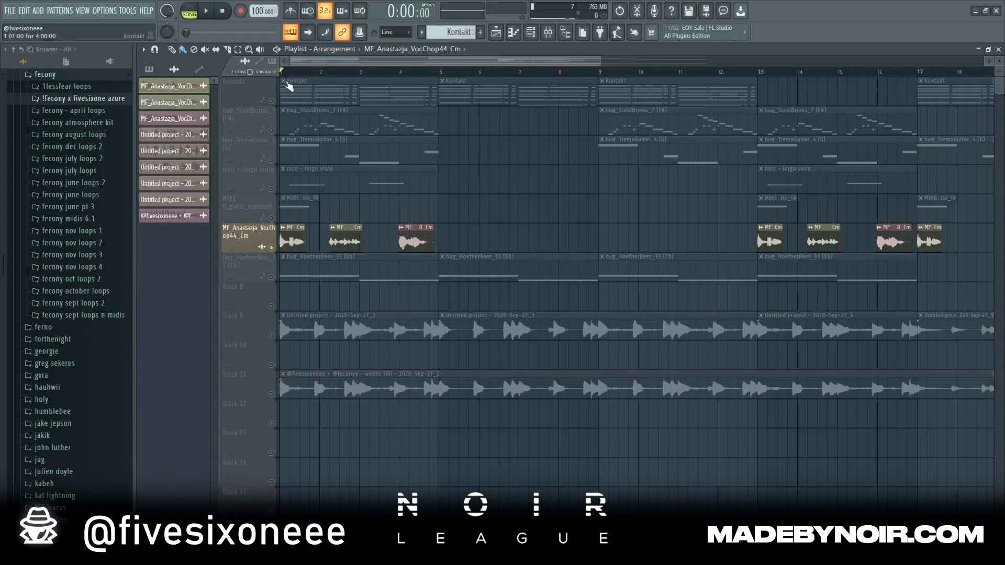
pyautogui.press('space')
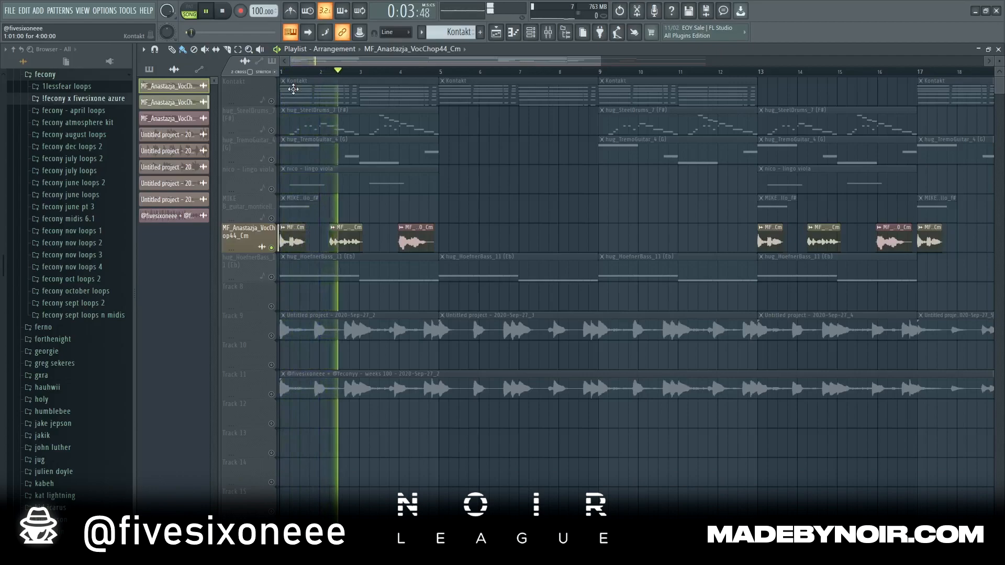
pyautogui.press('space')
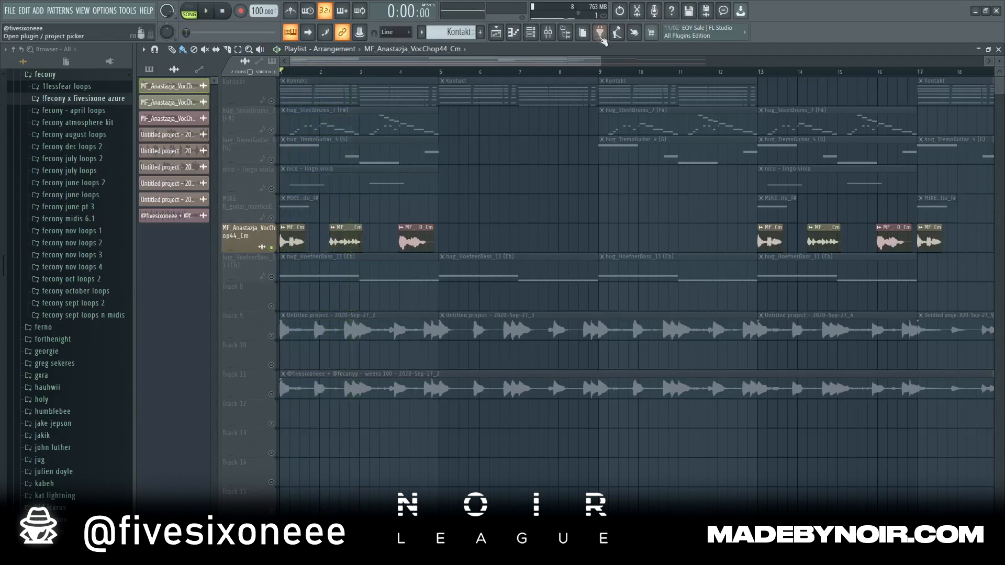
# Step: Enable ValhallaVintageVerb on the Arcade mixer track and inspect its settings, then close the plugin
pyautogui.click(548, 32)
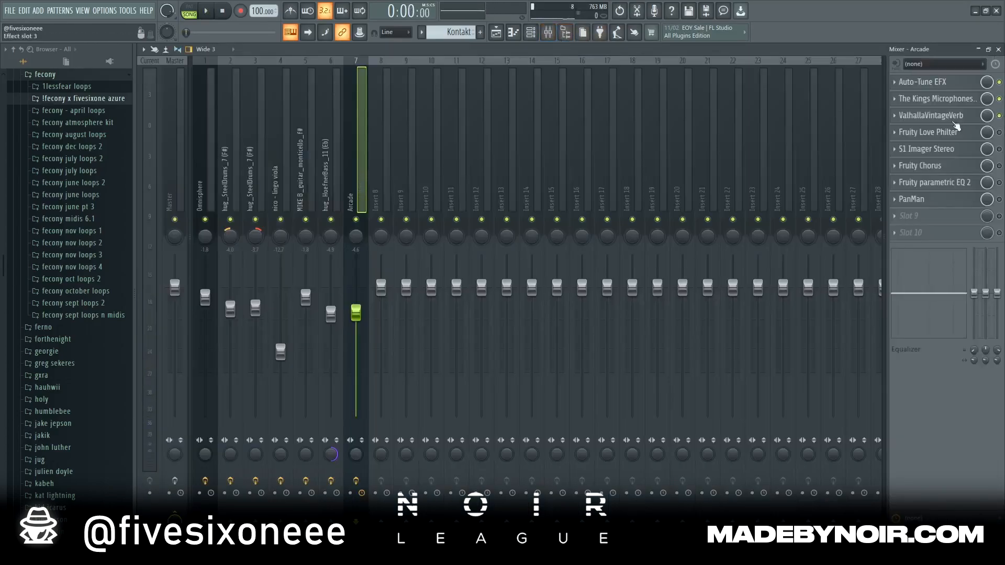
pyautogui.click(941, 116)
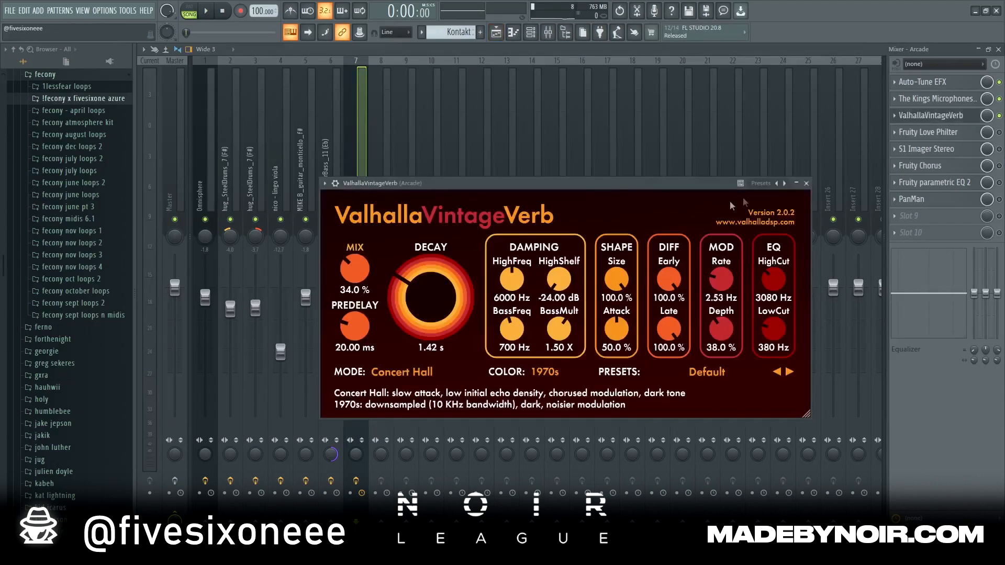
pyautogui.click(805, 184)
# Step: Play back the soloed vocal chop with ValhallaVintageVerb active, then stop it
pyautogui.click(496, 32)
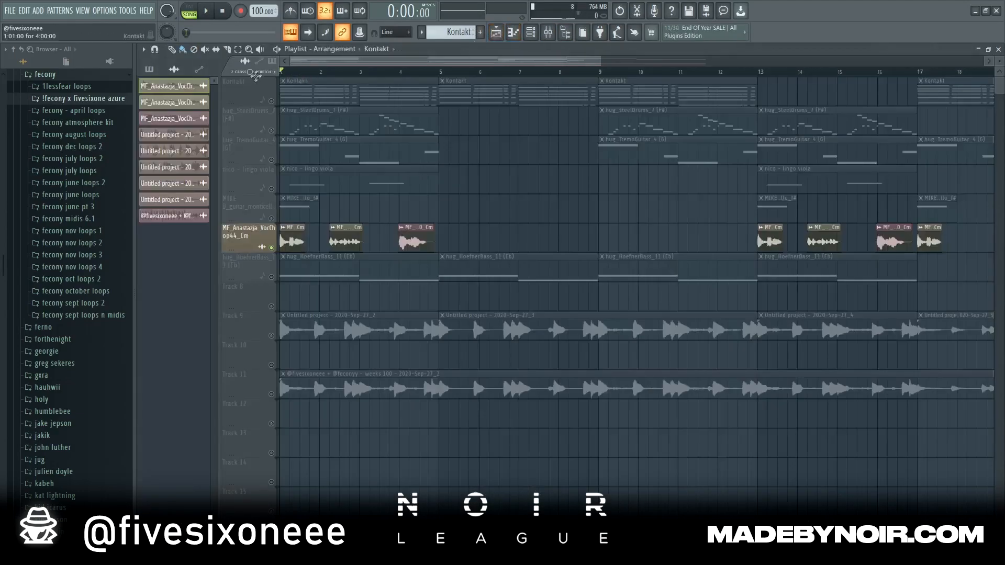
pyautogui.press('space')
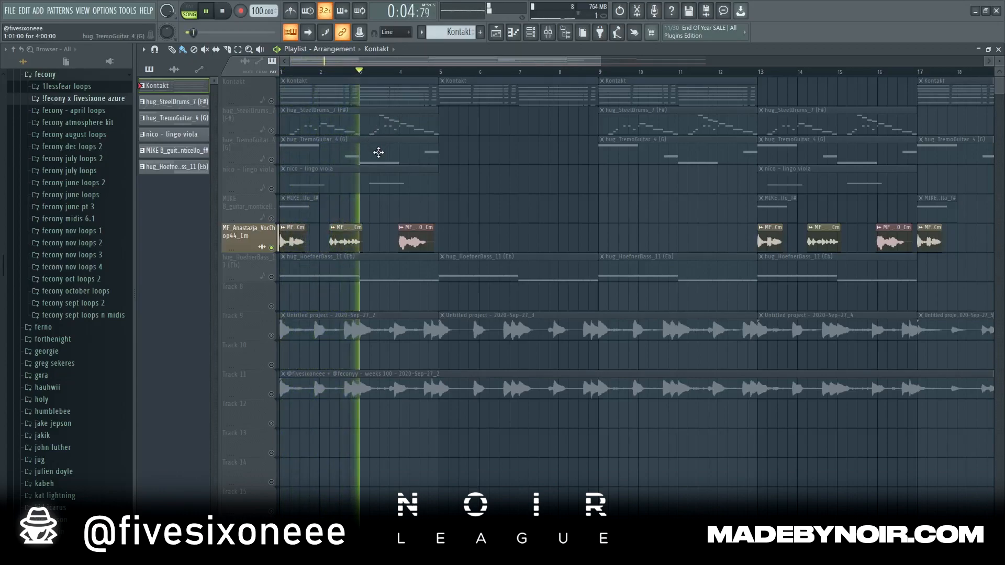
pyautogui.press('space')
# Step: Enable Fruity Love Philter on the Arcade mixer track and inspect its settings, then close the plugin
pyautogui.click(547, 33)
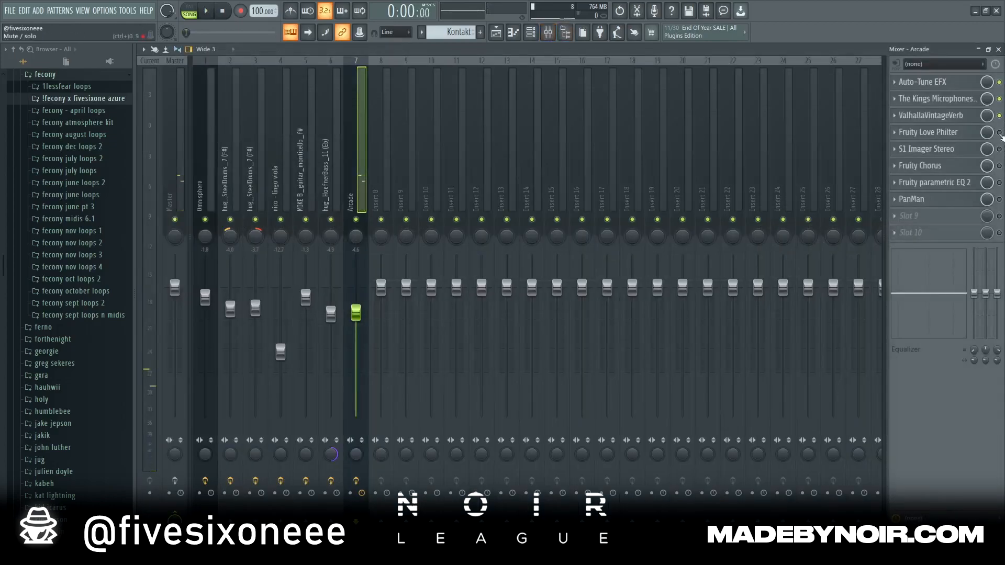
pyautogui.click(952, 133)
pyautogui.click(787, 168)
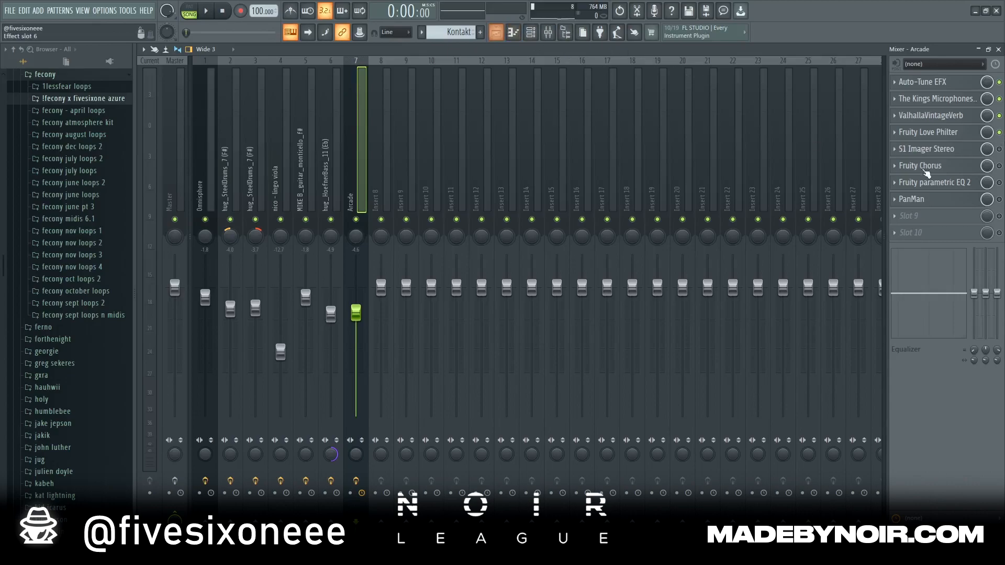
# Step: Play back the soloed vocal chop with Fruity Love Philter active, then stop it
pyautogui.press('F5')
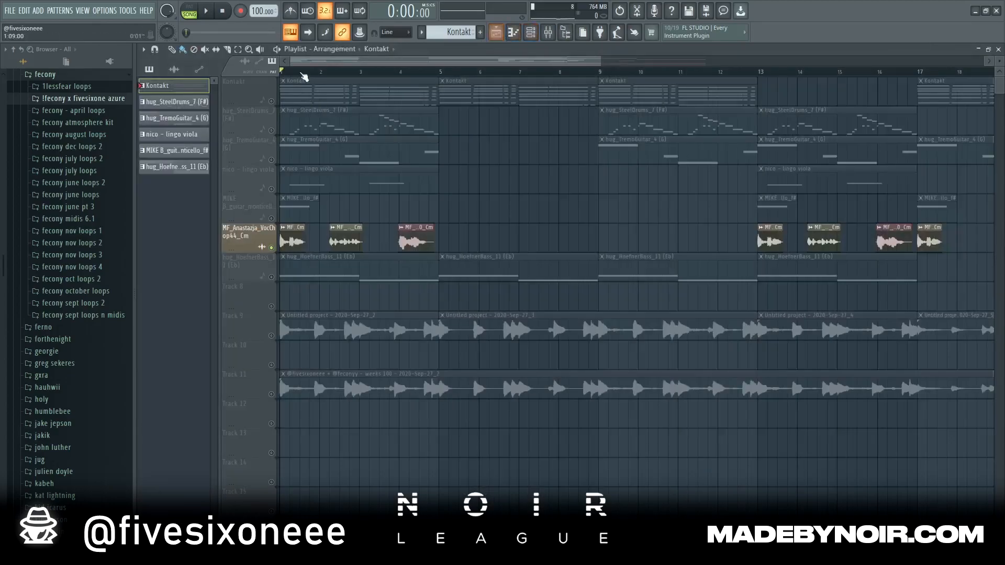
pyautogui.press('space')
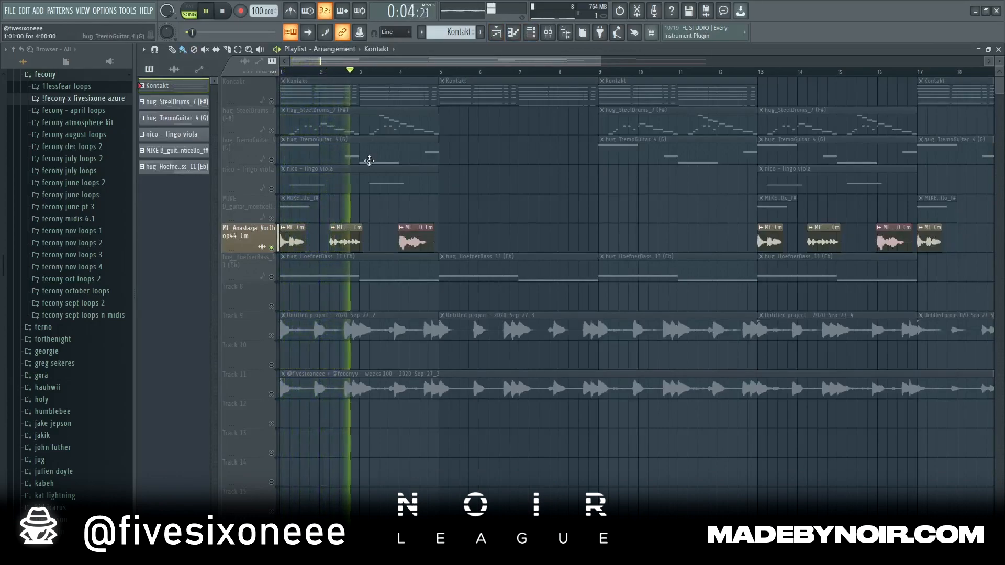
pyautogui.press('space')
# Step: Enable S1 Imager Stereo on the Arcade mixer track and play back the soloed vocal chop with it, then stop
pyautogui.click(549, 37)
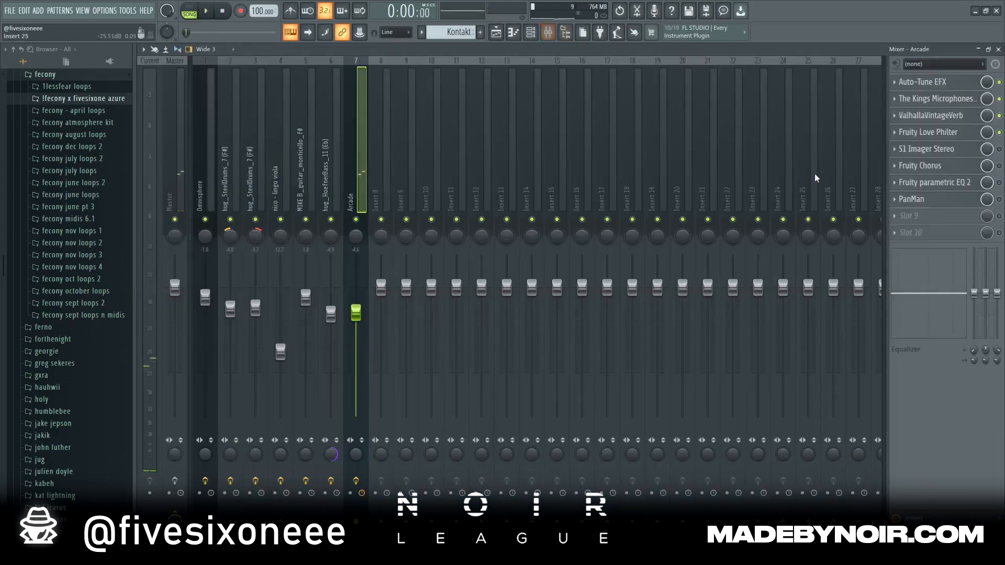
pyautogui.click(496, 32)
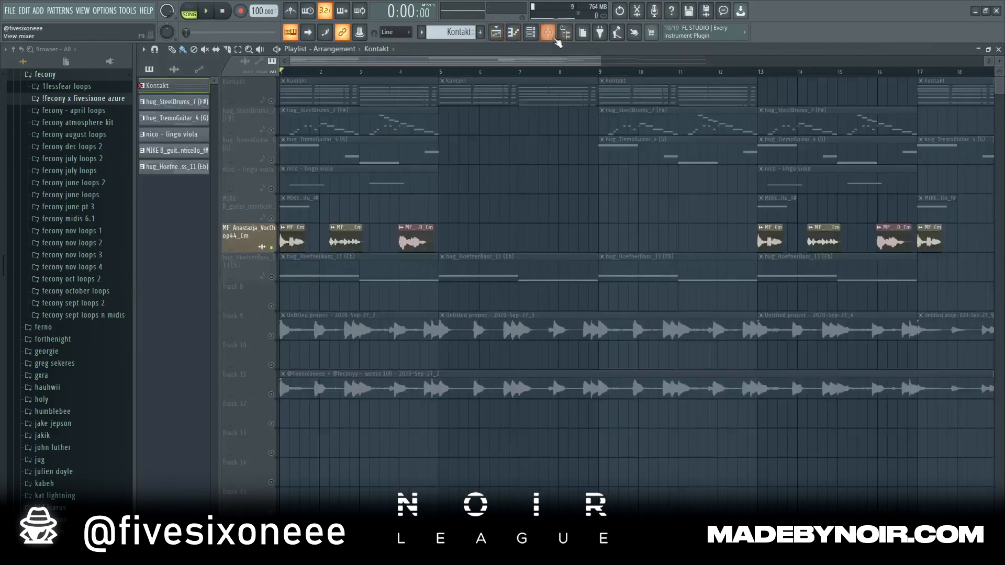
pyautogui.click(548, 32)
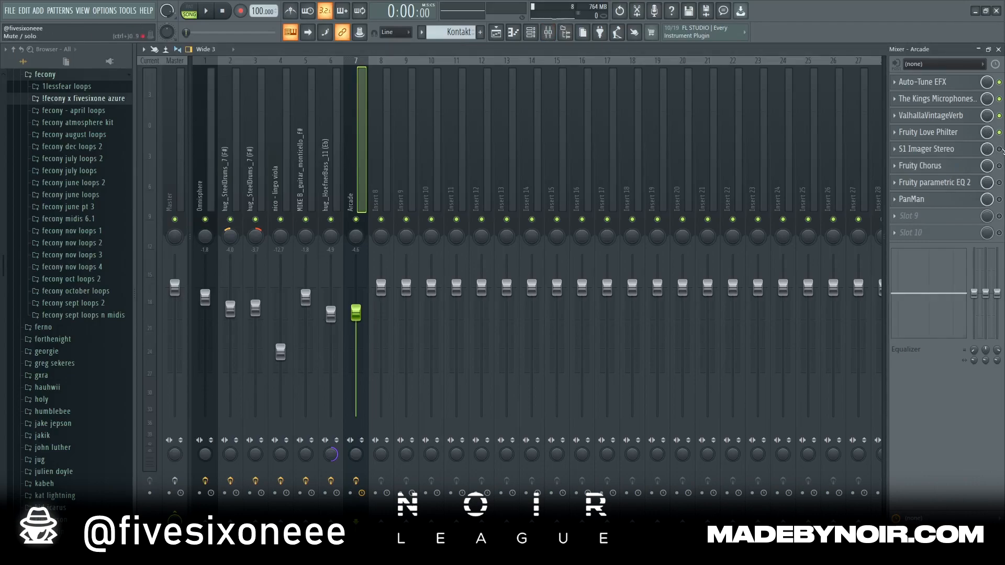
pyautogui.click(496, 32)
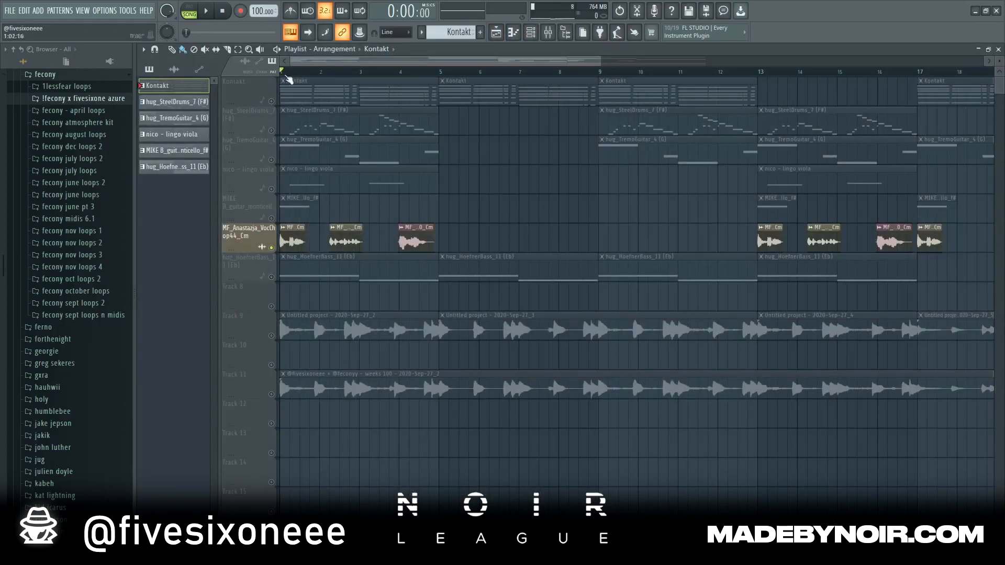
pyautogui.press('space')
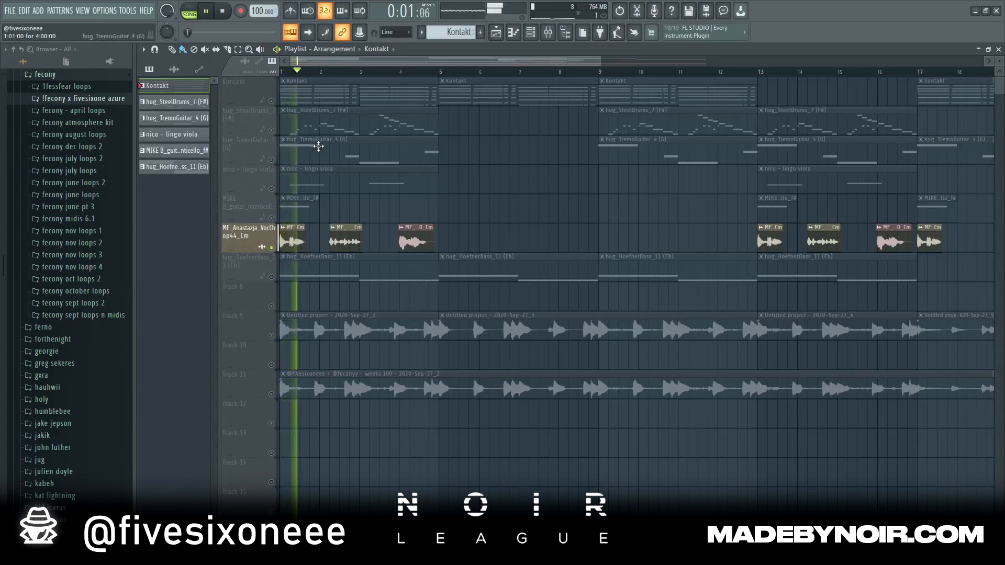
pyautogui.press('space')
# Step: Enable Fruity Chorus and Fruity parametric EQ 2 on the Arcade mixer track, inspect their settings, and return to the playlist
pyautogui.click(548, 33)
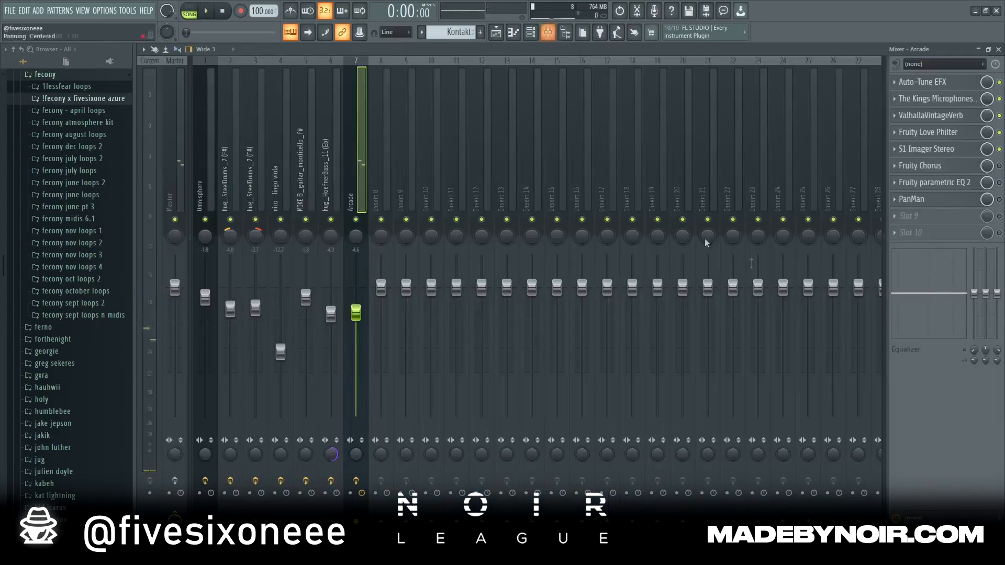
pyautogui.click(932, 173)
pyautogui.click(723, 211)
pyautogui.click(934, 182)
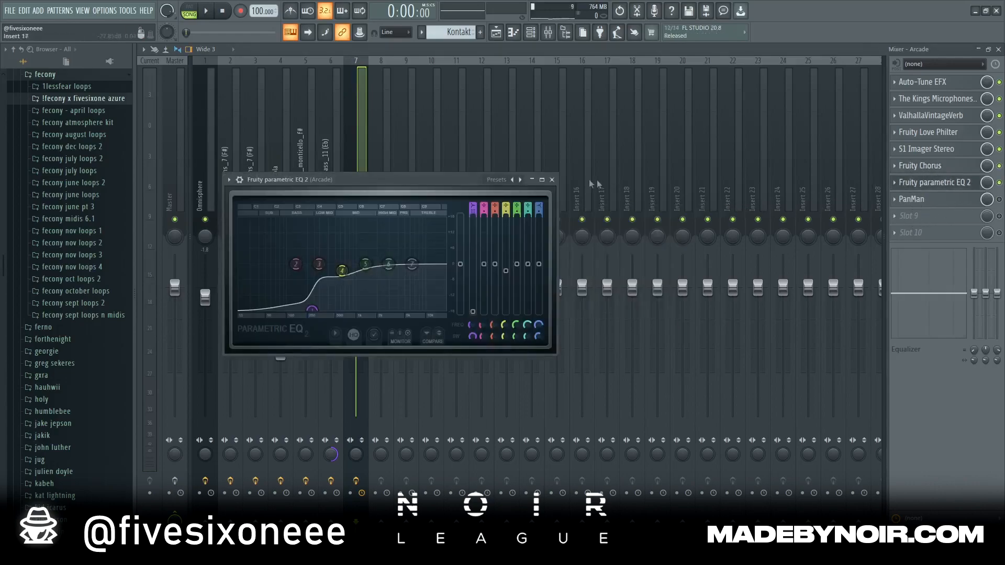
pyautogui.click(552, 180)
pyautogui.click(496, 32)
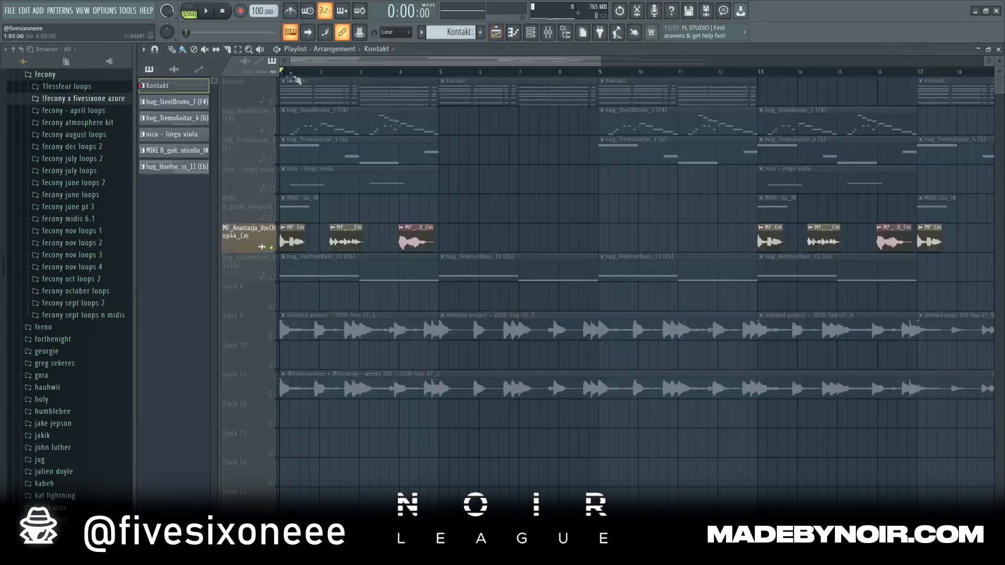
# Step: Play back the soloed vocal chop briefly, then enable and inspect PanMan on the Arcade mixer track and return to the playlist
pyautogui.press('space')
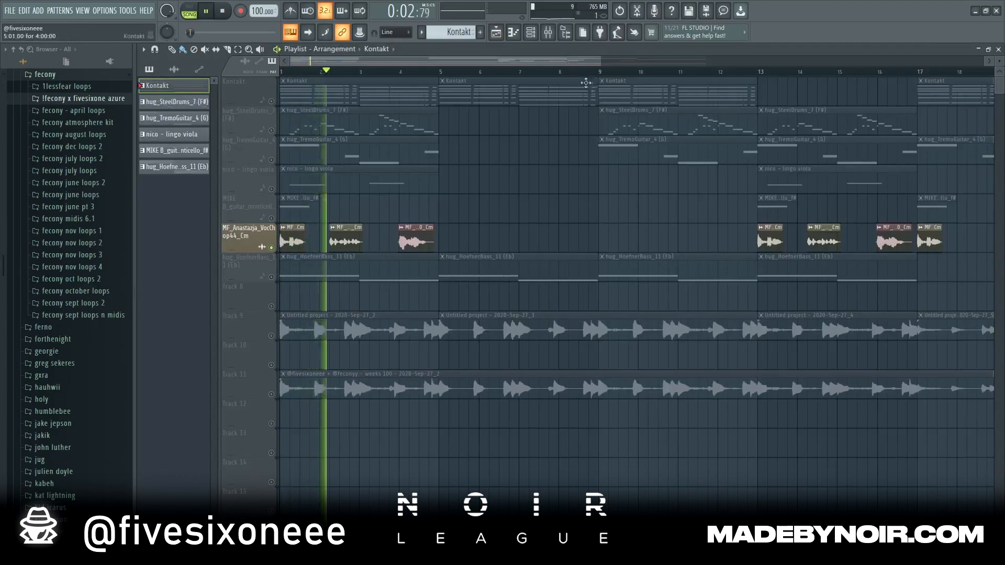
pyautogui.press('space')
pyautogui.press('F9')
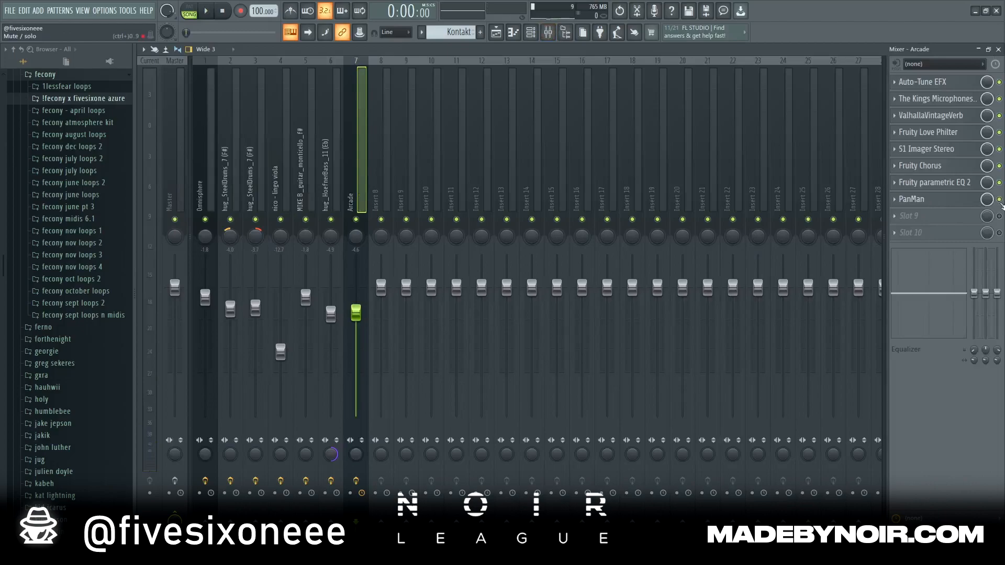
pyautogui.click(937, 199)
pyautogui.click(662, 165)
pyautogui.press('F5')
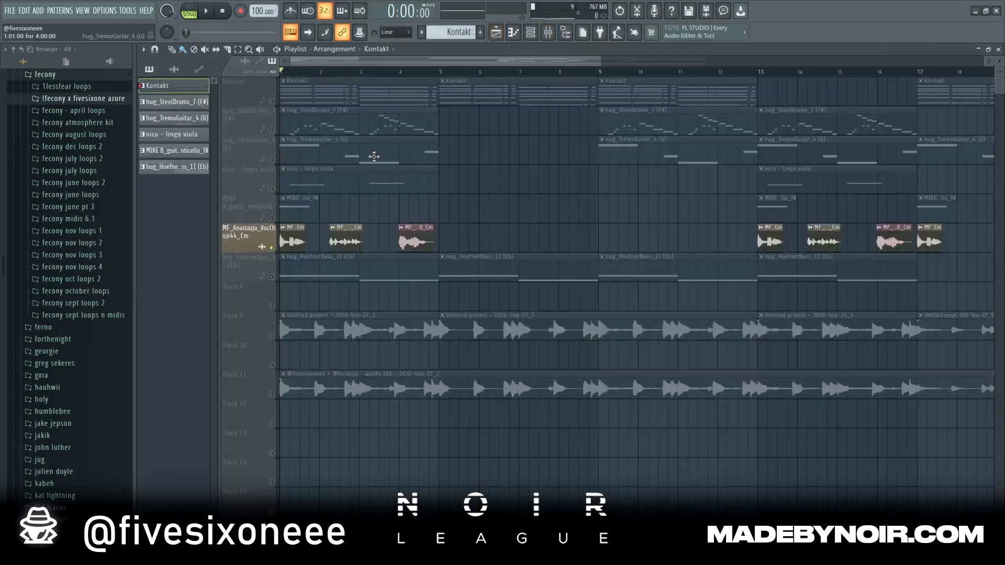
# Step: Play back the soloed vocal chop with PanMan active, then stop it
pyautogui.press('space')
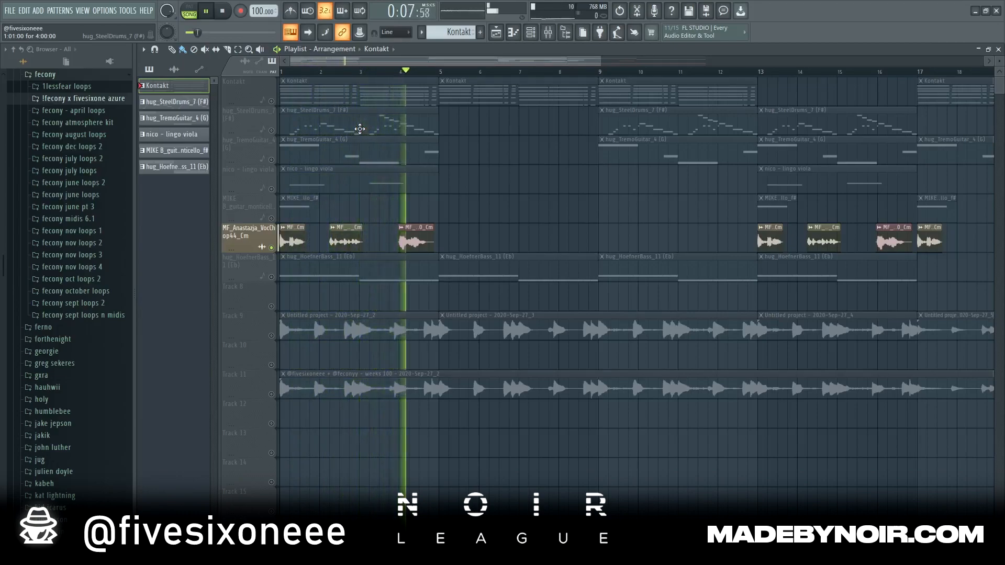
pyautogui.press('space')
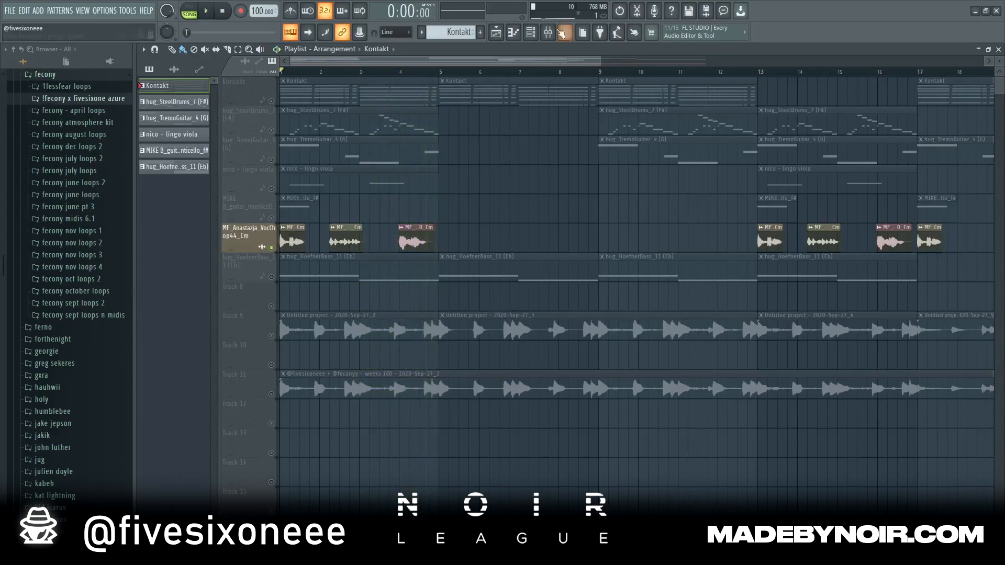
pyautogui.click(548, 33)
pyautogui.press('F5')
# Step: Solo the hug_HoefnerBass_11 (Eb) track, check its channel in the channel rack, and set the playhead at the song start
pyautogui.click(273, 279)
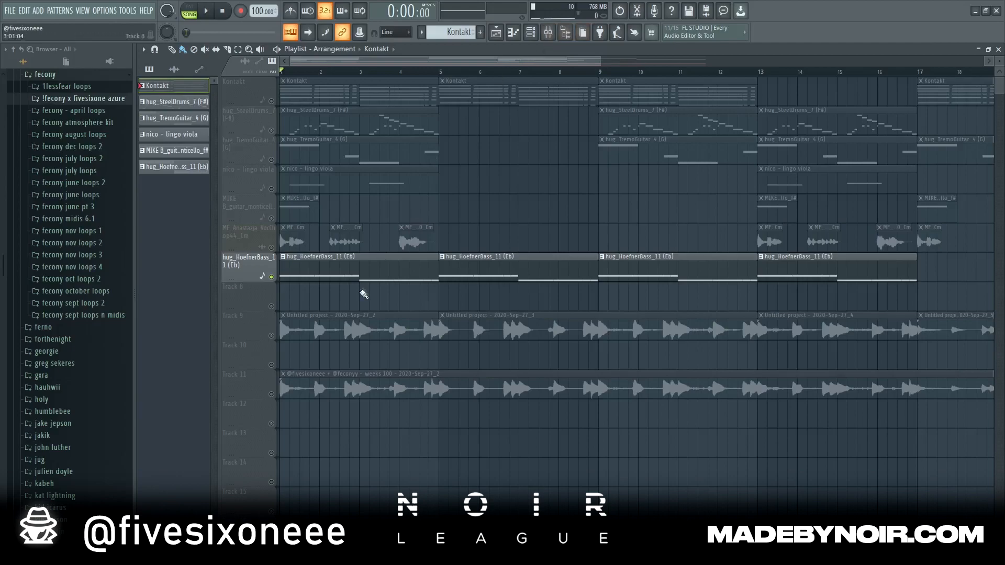
pyautogui.press('F6')
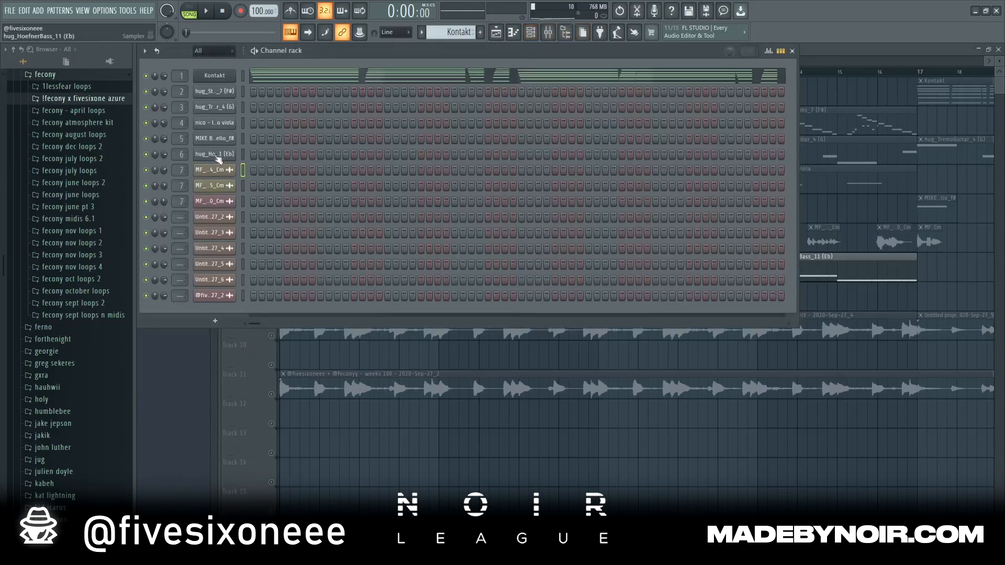
pyautogui.click(834, 47)
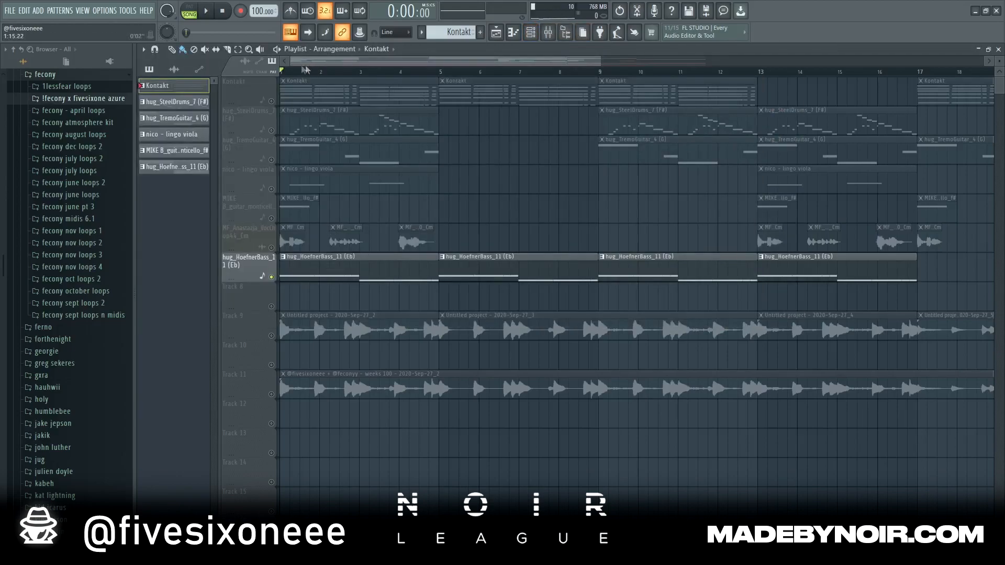
pyautogui.moveTo(300, 71); pyautogui.dragTo(279, 74)
# Step: Select the hug_HoefnerBass_11 (Eb) mixer track and play back the soloed bass, then stop it
pyautogui.click(548, 32)
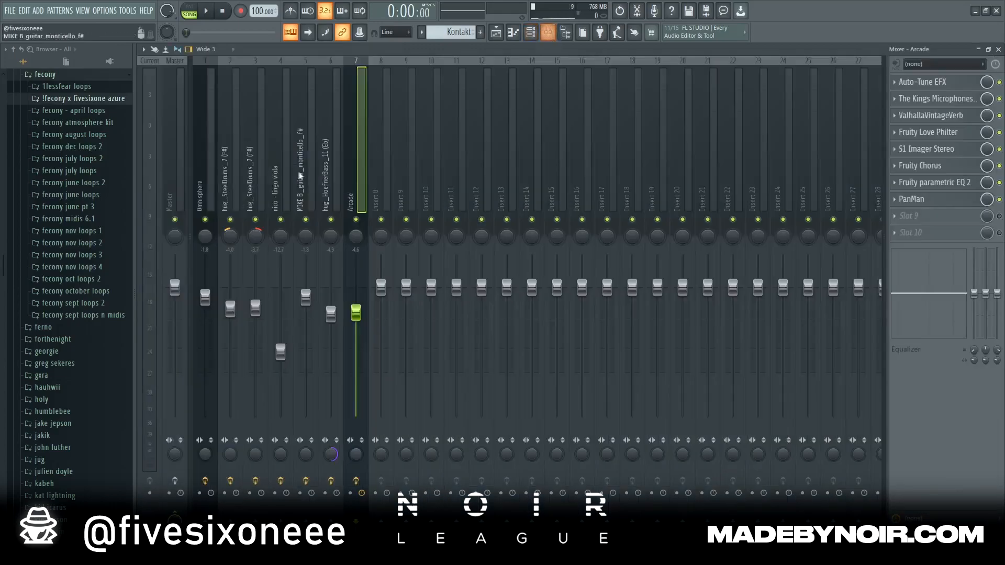
pyautogui.click(321, 320)
pyautogui.press('space')
pyautogui.click(495, 33)
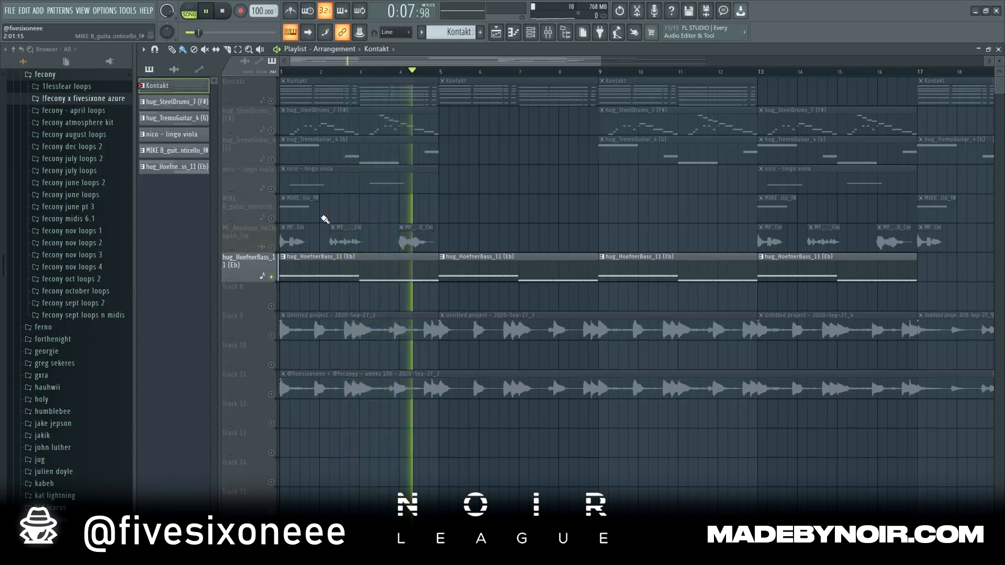
pyautogui.press('space')
# Step: Open Fruity parametric EQ 2 on the bass mixer track and lower the high-shelf band 7 to about 345 Hz
pyautogui.press('F9')
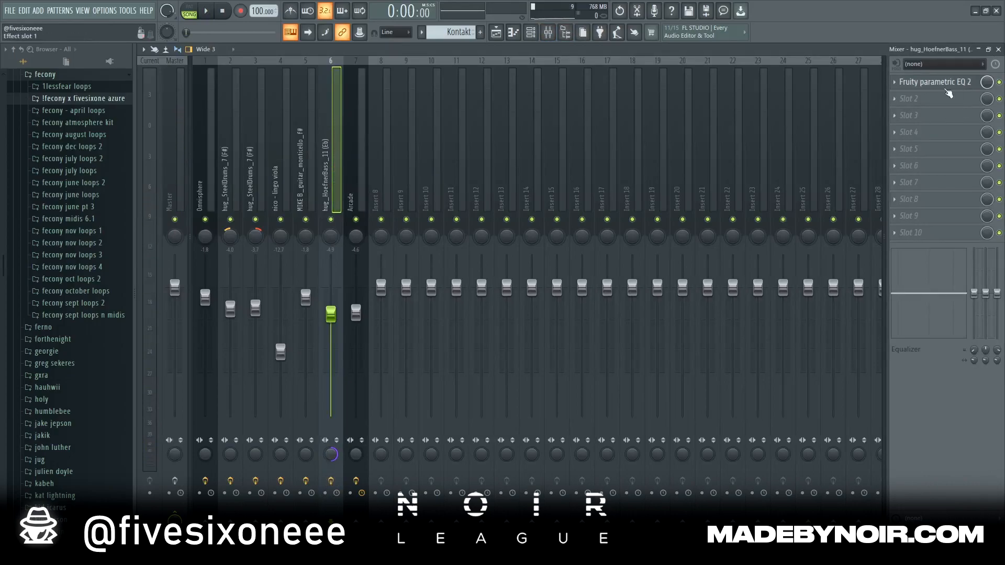
pyautogui.click(496, 33)
pyautogui.click(548, 32)
pyautogui.click(933, 82)
pyautogui.moveTo(427, 260); pyautogui.dragTo(415, 255)
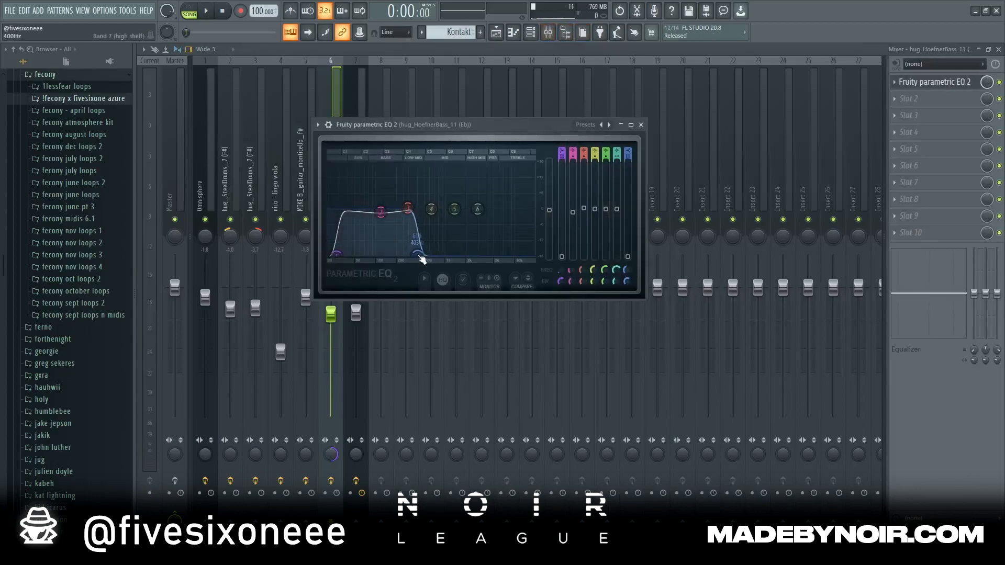
pyautogui.moveTo(427, 260); pyautogui.dragTo(417, 256)
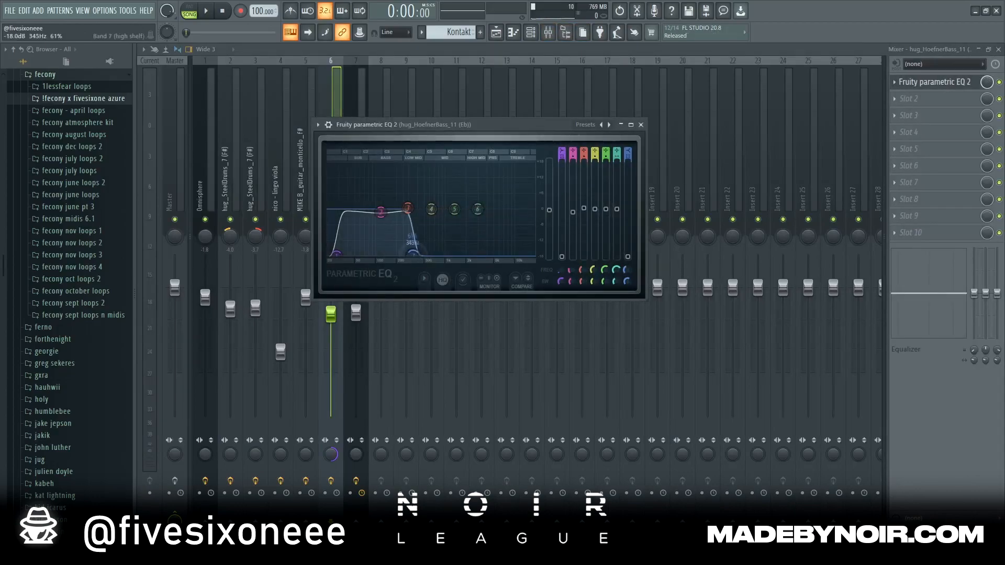
# Step: Close the bass EQ, return to the playlist and play back the soloed bass through it, then stop
pyautogui.click(640, 125)
pyautogui.press('F5')
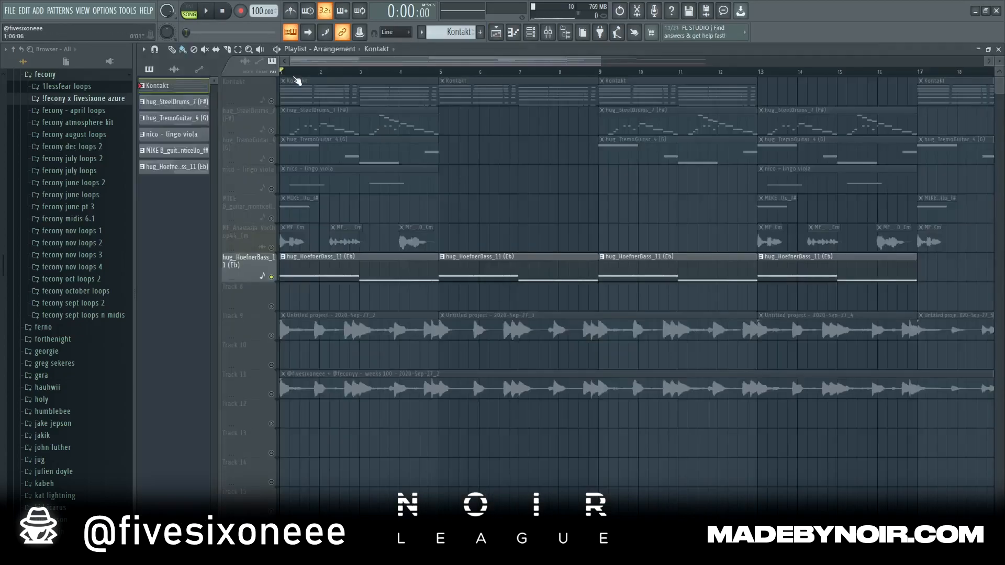
pyautogui.press('space')
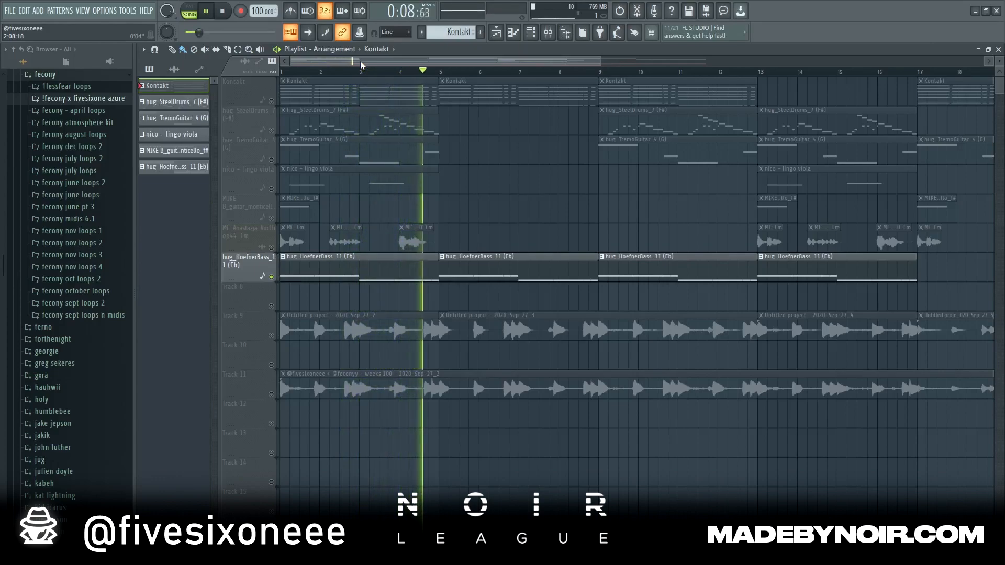
pyautogui.press('space')
# Step: Unmute the vocal chop, MIKE guitar, viola, TremoGuitar, SteelDrums and Kontakt tracks, then play back all parts together
pyautogui.click(271, 248)
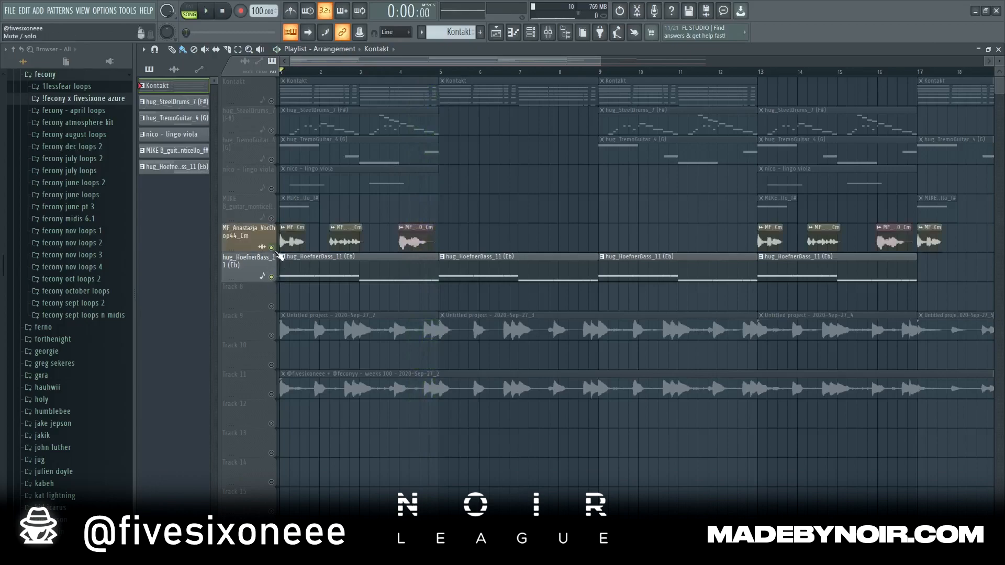
pyautogui.click(271, 218)
pyautogui.click(271, 188)
pyautogui.click(271, 159)
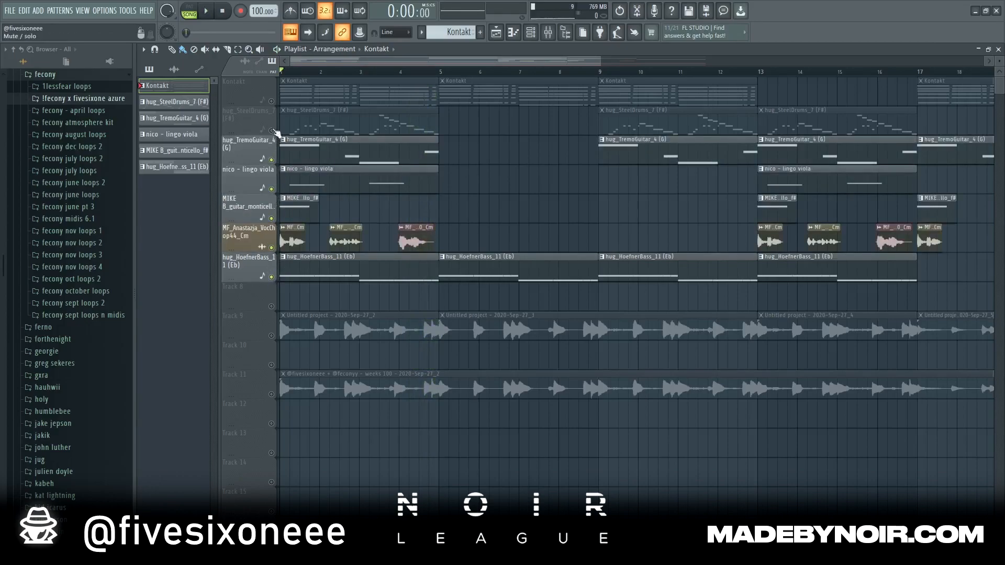
pyautogui.click(271, 130)
pyautogui.click(271, 101)
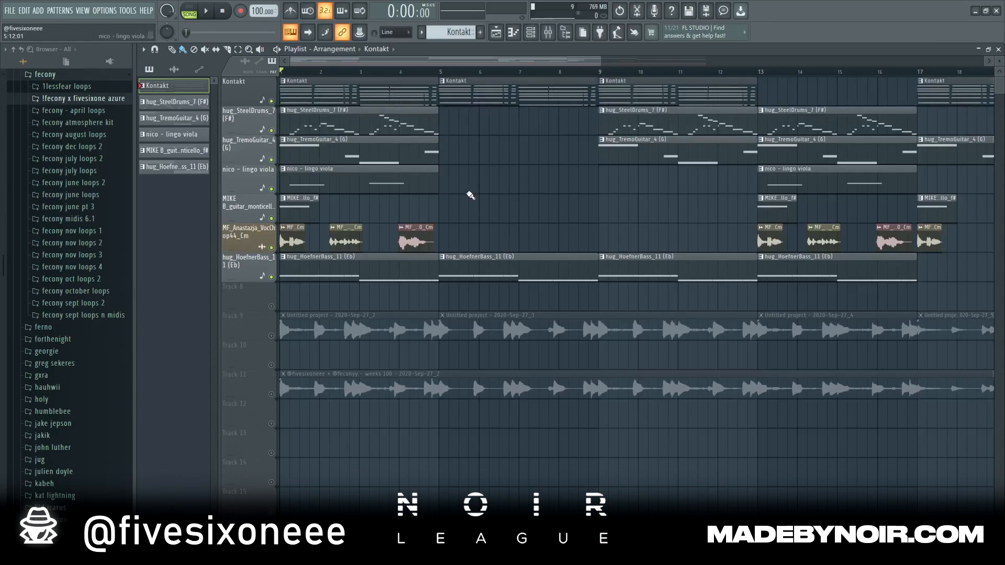
pyautogui.press('space')
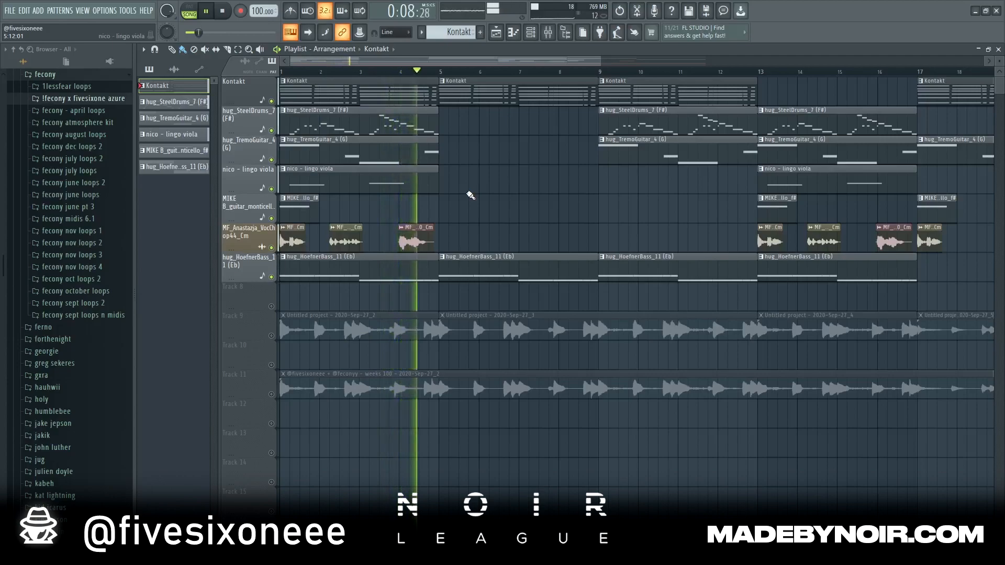
pyautogui.press('space')
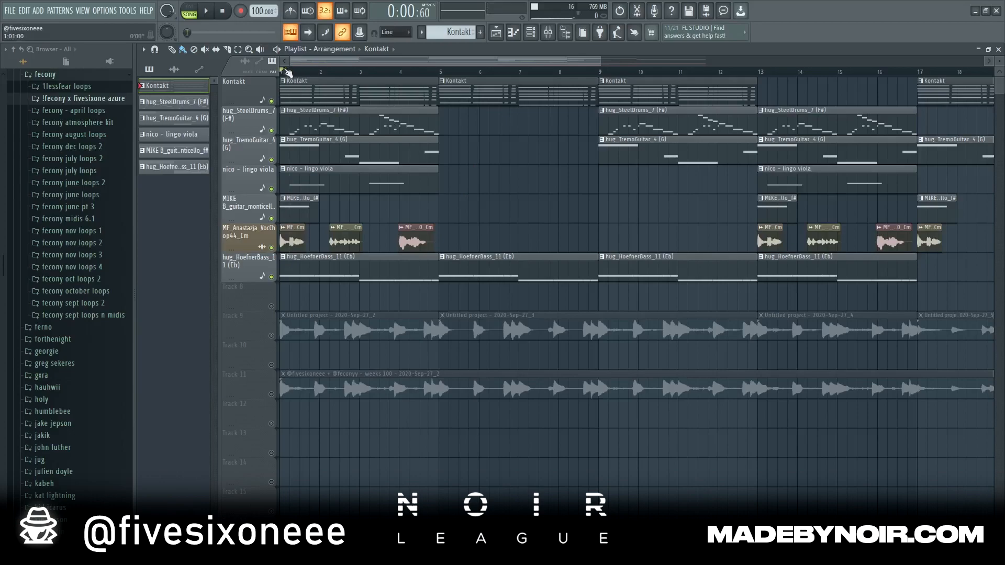
# Step: Review the effect chain on the Master mixer track, then return to the playlist
pyautogui.click(547, 32)
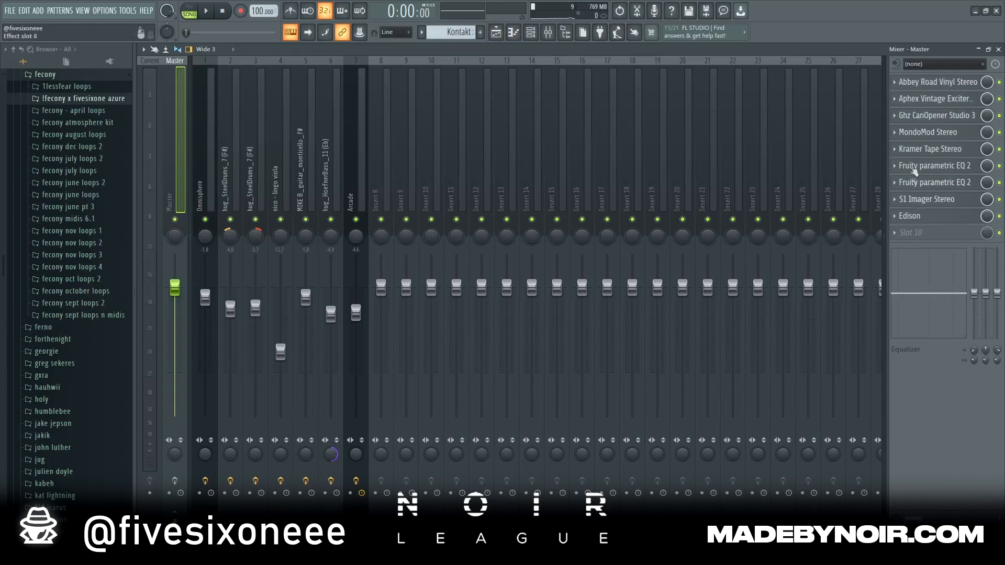
pyautogui.click(496, 32)
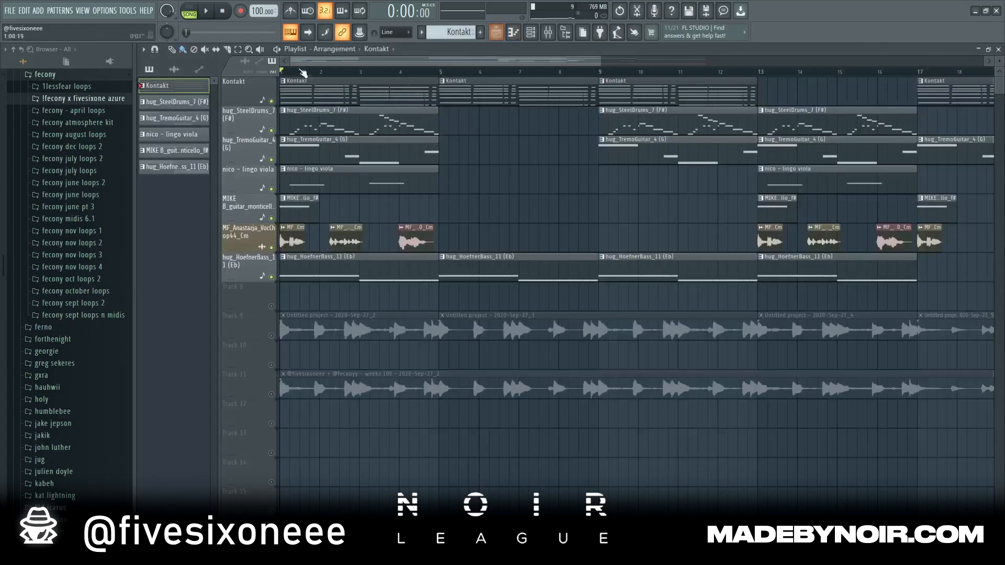
# Step: Solo the rendered weeks 100 clip on Track 11 and play it back with all Master effects except Edison disabled
pyautogui.rightClick(271, 394)
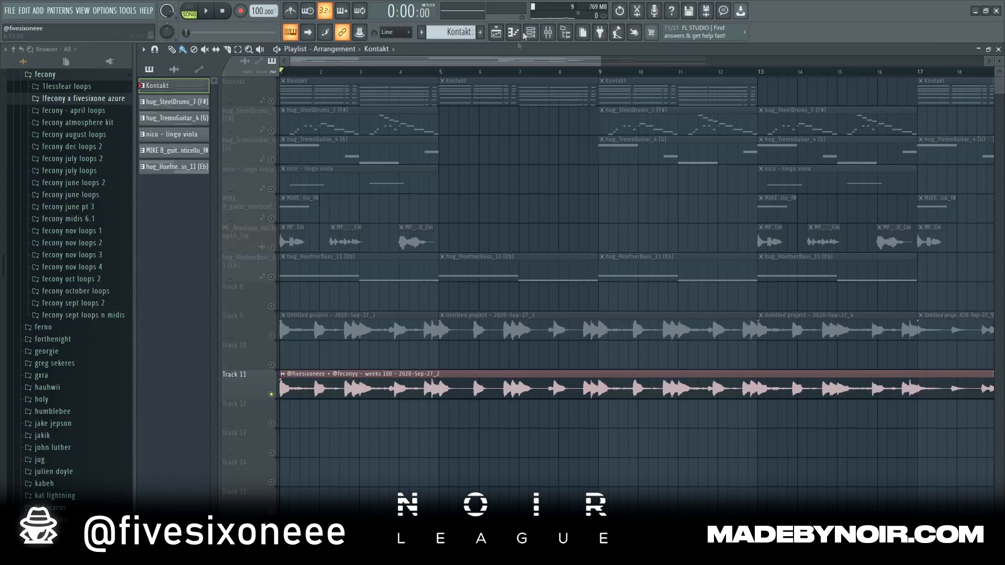
pyautogui.press('F9')
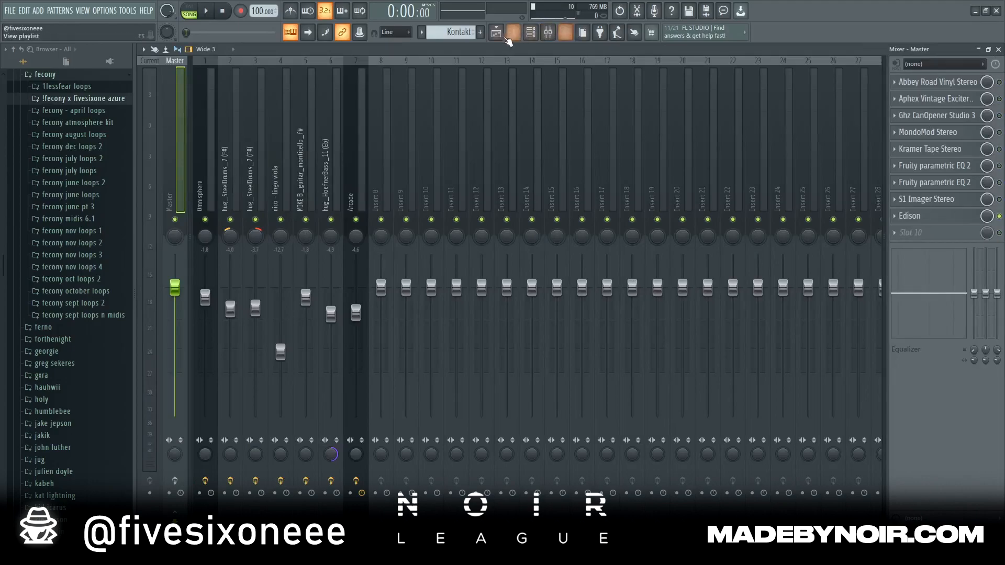
pyautogui.click(506, 37)
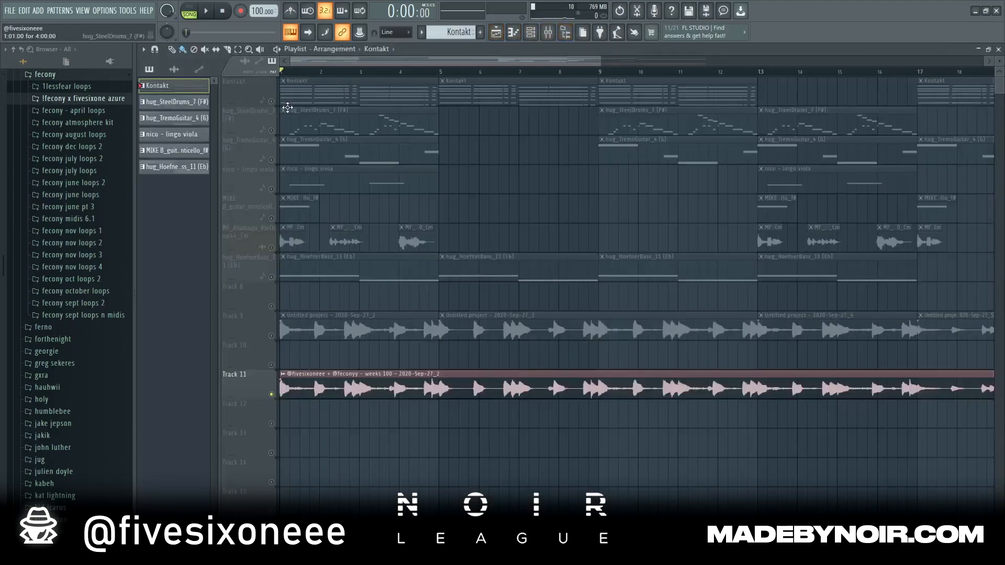
pyautogui.press('space')
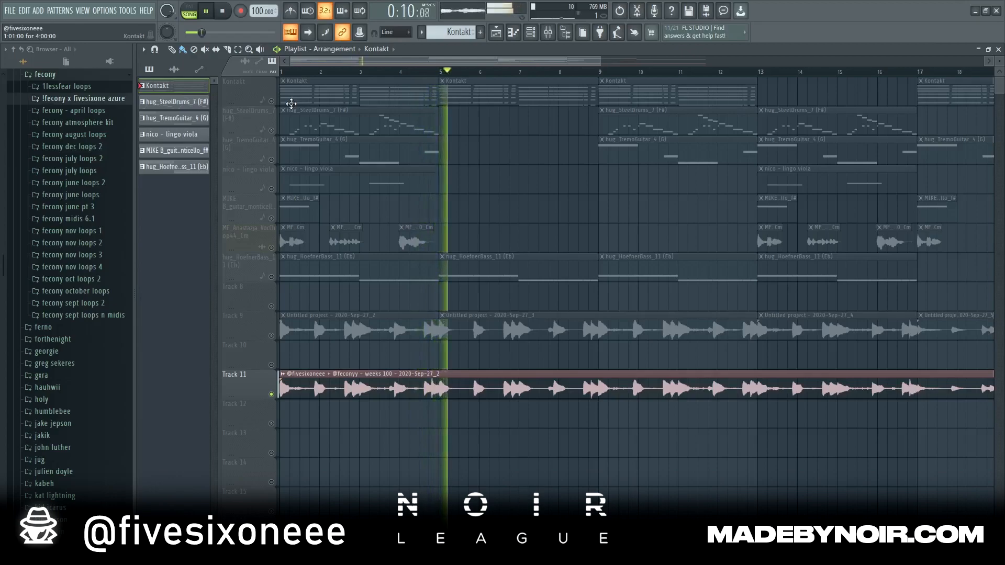
pyautogui.press('space')
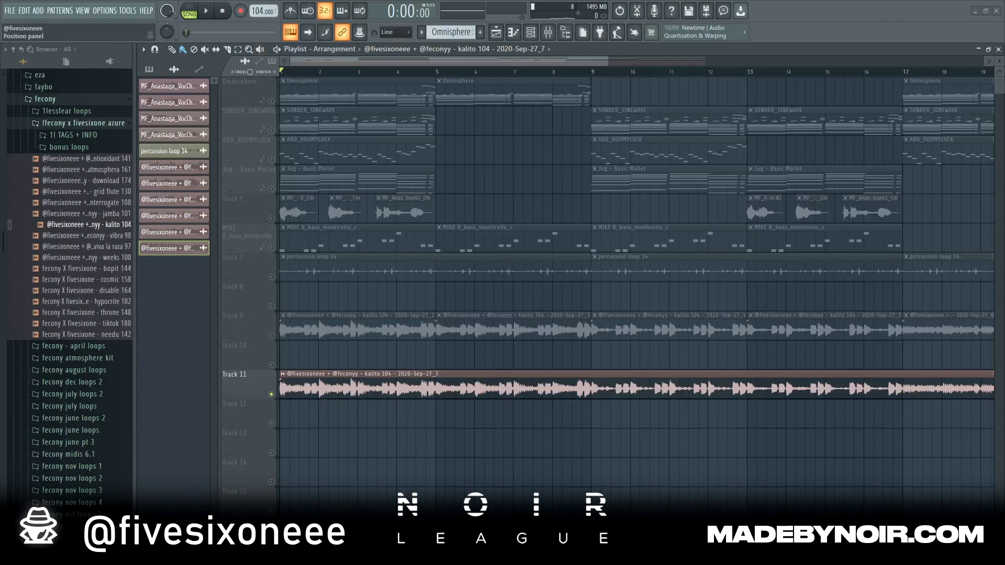
# Step: Play back the soloed kalito 104 render on Track 11, then stop it
pyautogui.click(206, 11)
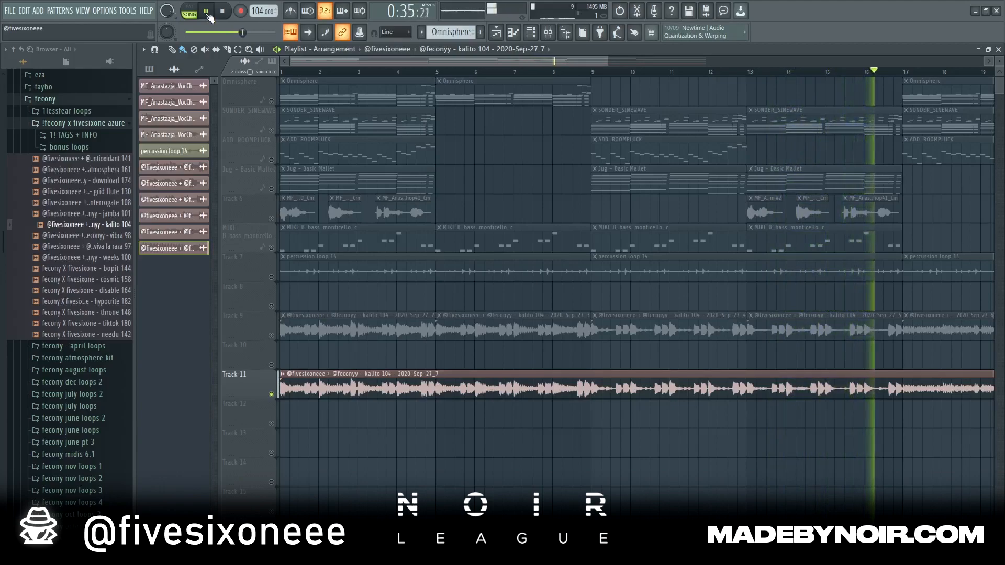
pyautogui.press('space')
# Step: Solo the Omnisphere track and unmute the SONDER_SINEWAVE track alongside it
pyautogui.click(272, 102)
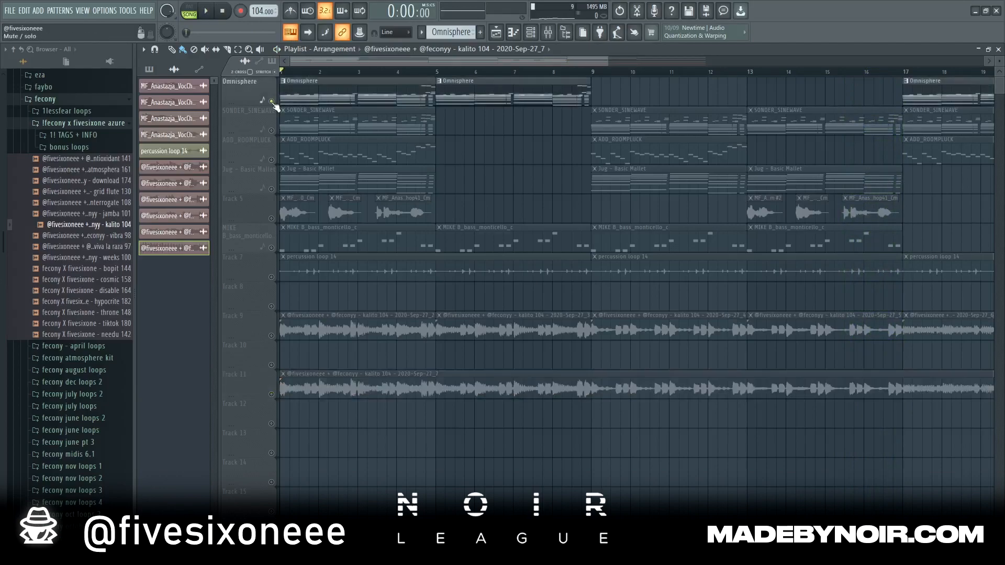
pyautogui.scroll(3, 318, 58)
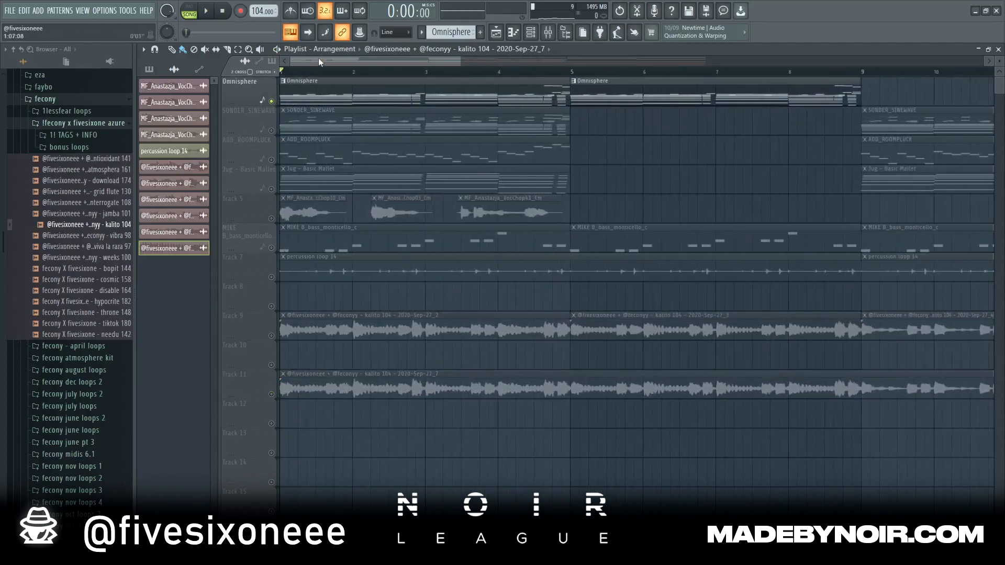
pyautogui.scroll(-1, 264, 145)
pyautogui.click(272, 130)
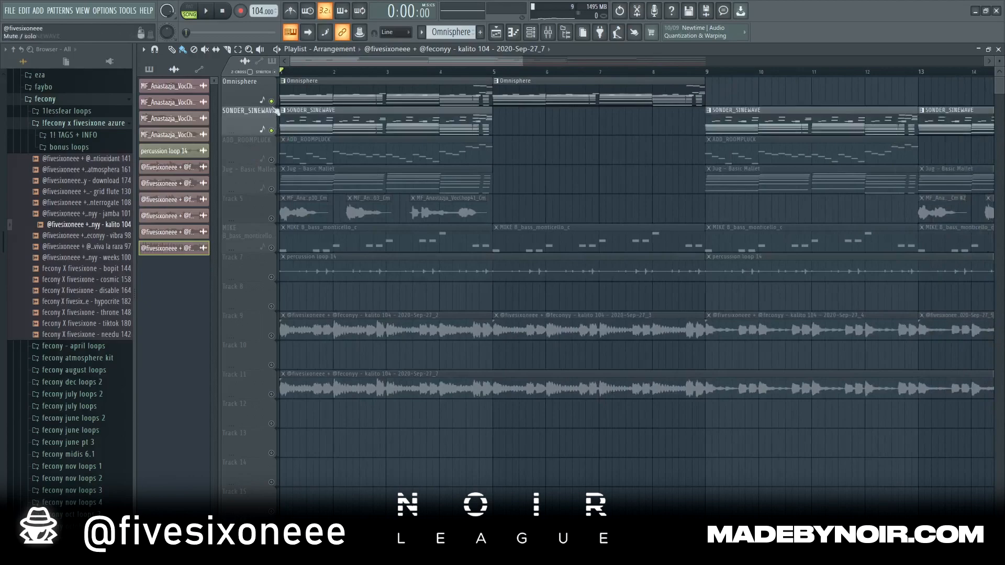
# Step: Examine the SONDER_SINEWAVE chords and melody in the piano roll, then return to the first bars of the playlist
pyautogui.doubleClick(317, 123)
pyautogui.scroll(-3, 285, 188)
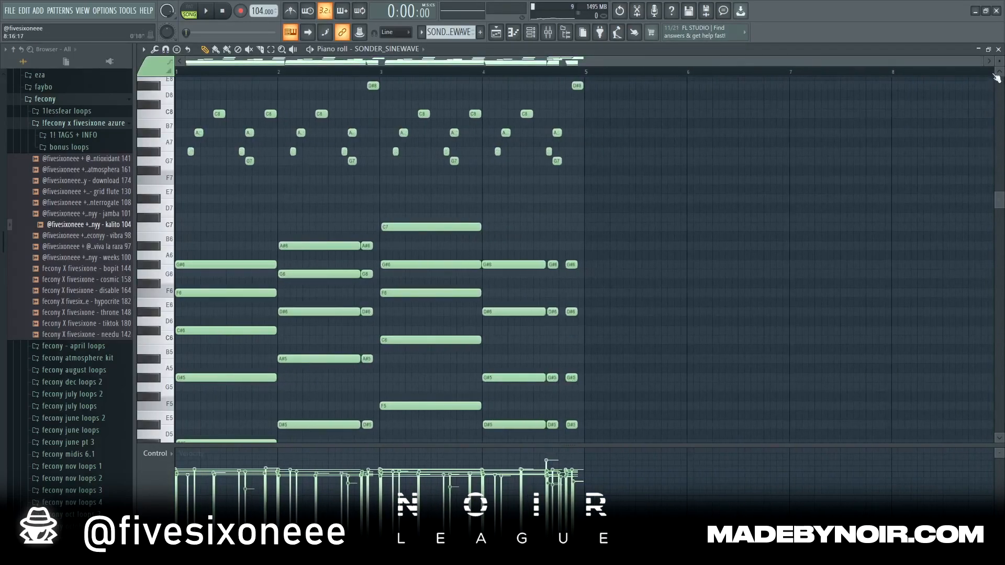
pyautogui.scroll(-6, 605, 209)
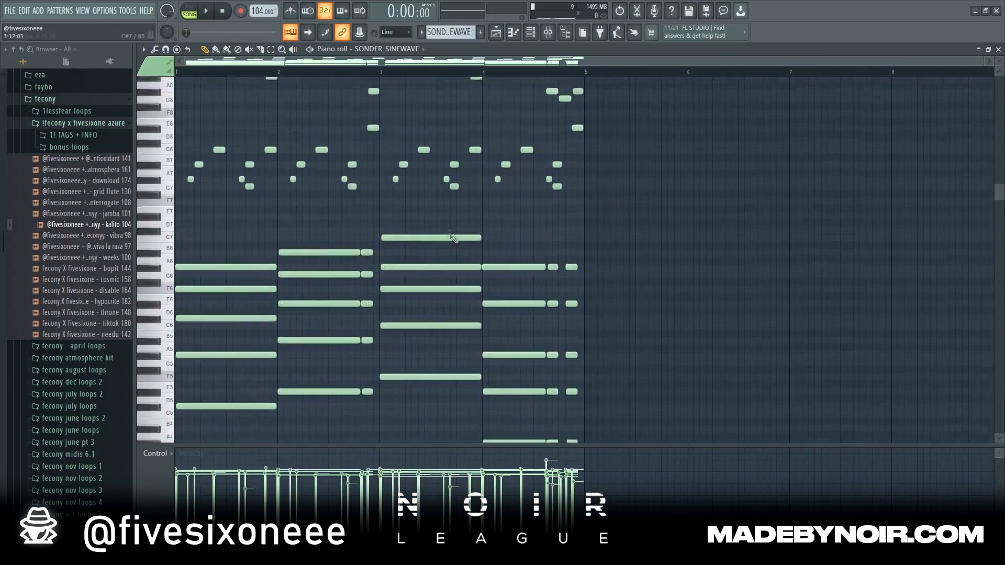
pyautogui.scroll(2, 459, 235)
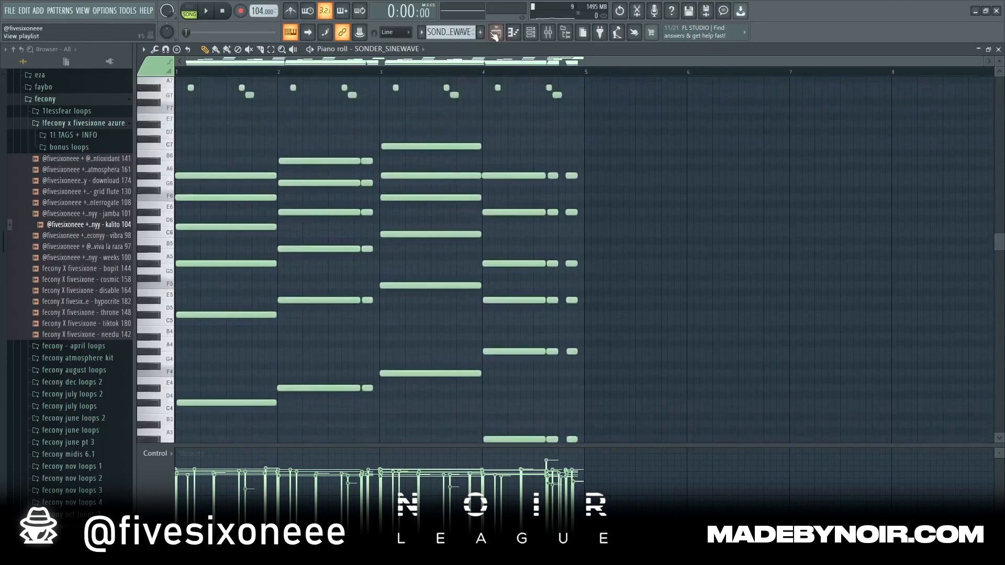
pyautogui.click(496, 32)
pyautogui.scroll(4, 313, 68)
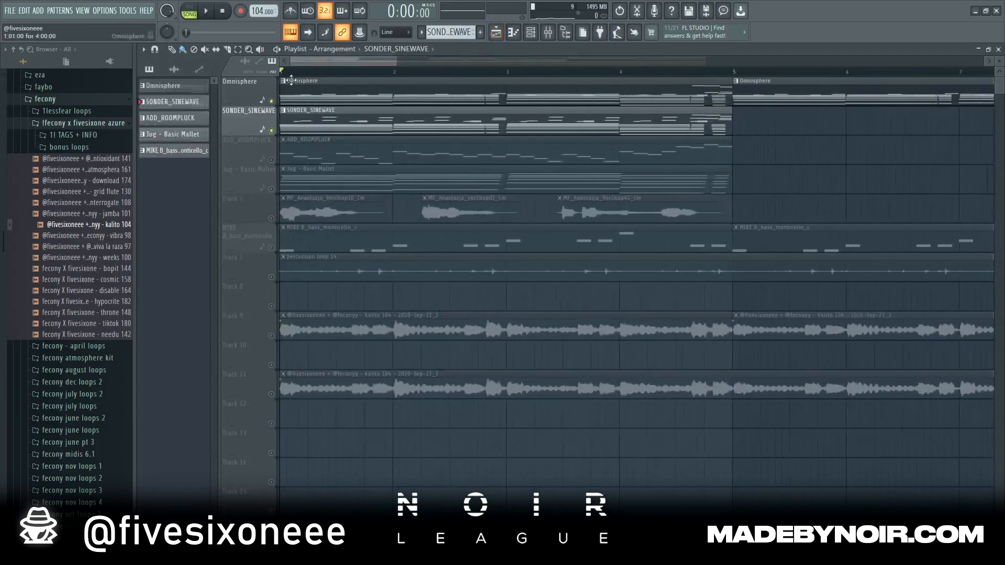
# Step: Mute SONDER_SINEWAVE, disable the Omnisphere channel's mixer effects, and play back the Omnisphere part alone
pyautogui.click(272, 129)
pyautogui.scroll(1, 318, 64)
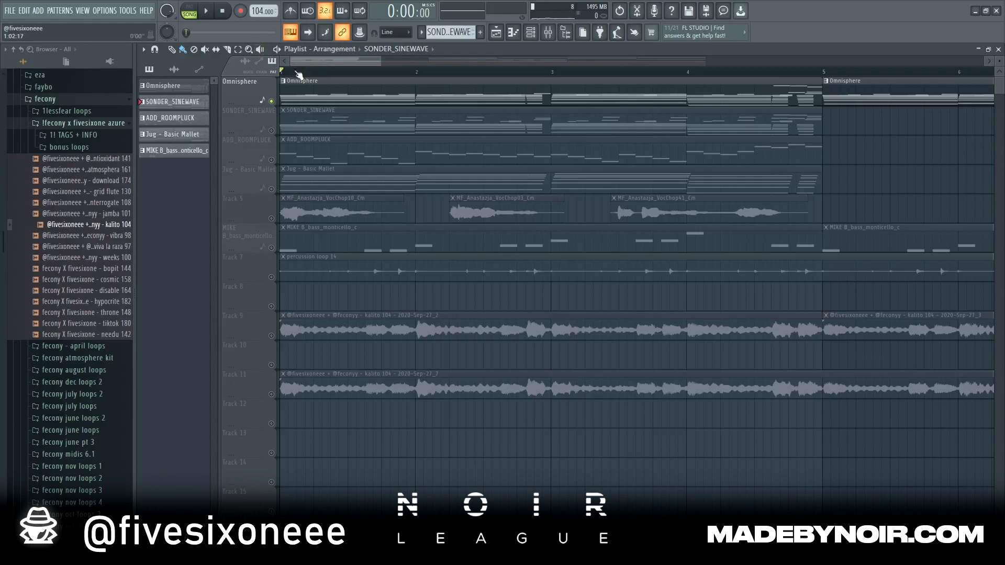
pyautogui.click(569, 36)
pyautogui.click(222, 328)
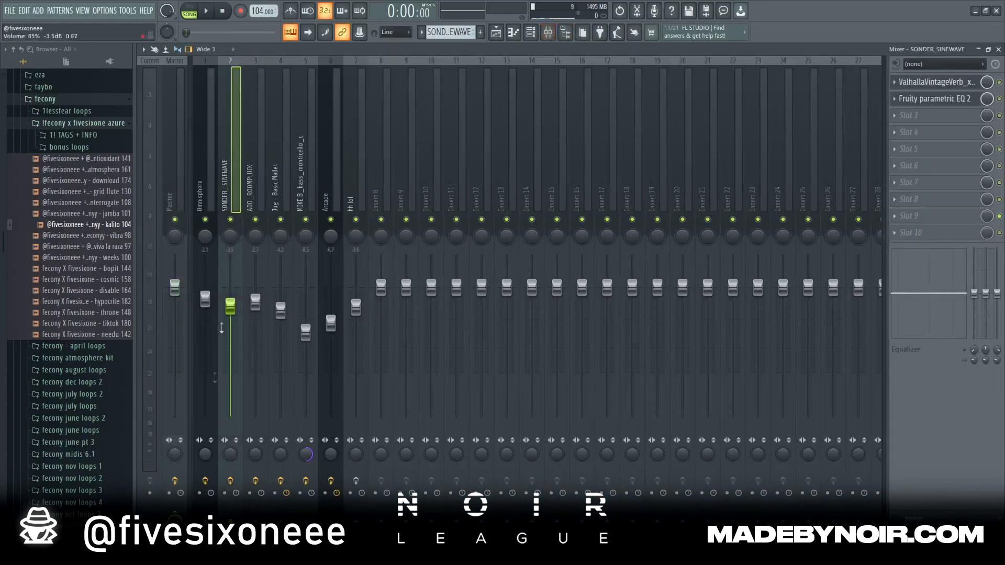
pyautogui.click(208, 168)
pyautogui.press('F5')
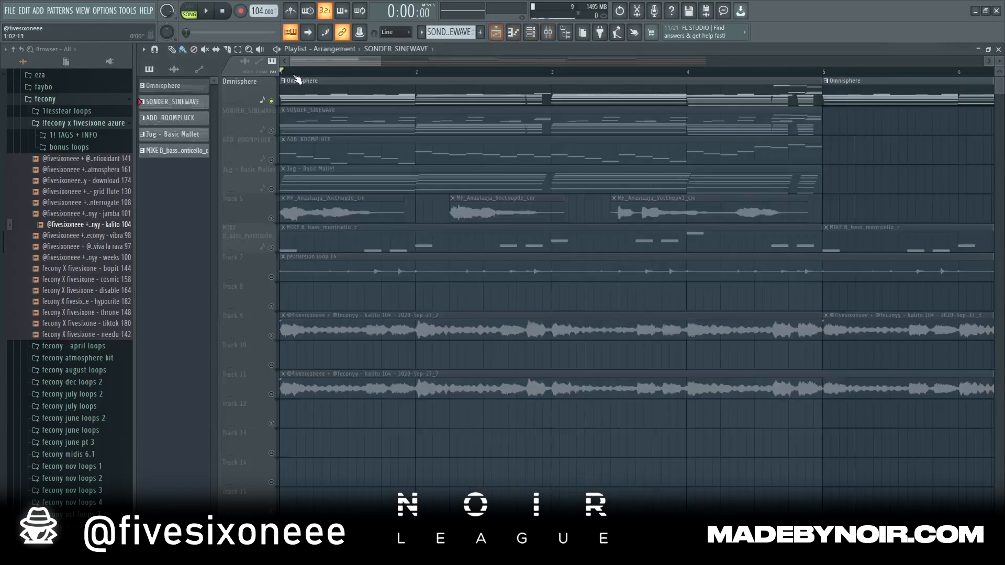
pyautogui.press('space')
pyautogui.scroll(-3, 628, 262)
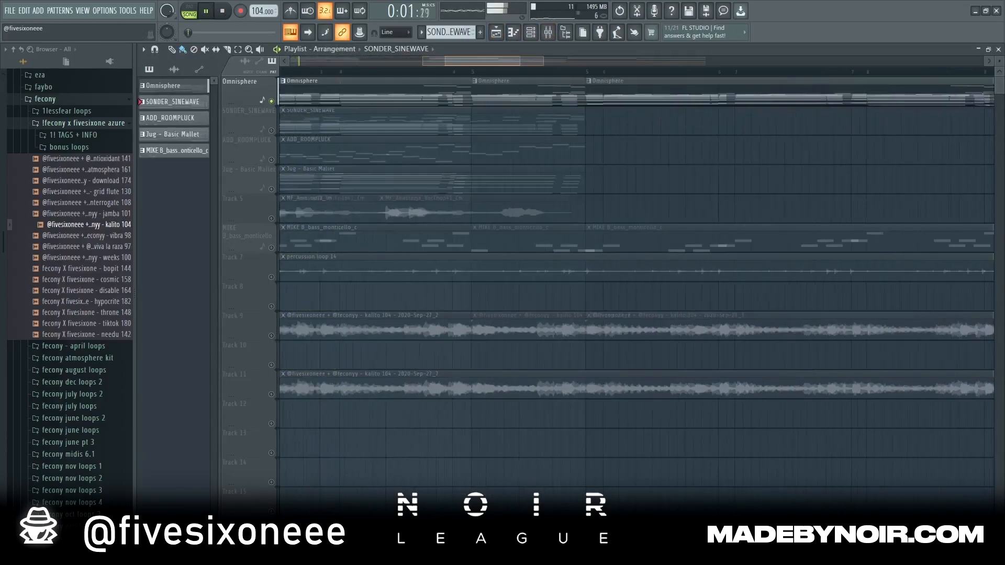
pyautogui.scroll(3, 425, 81)
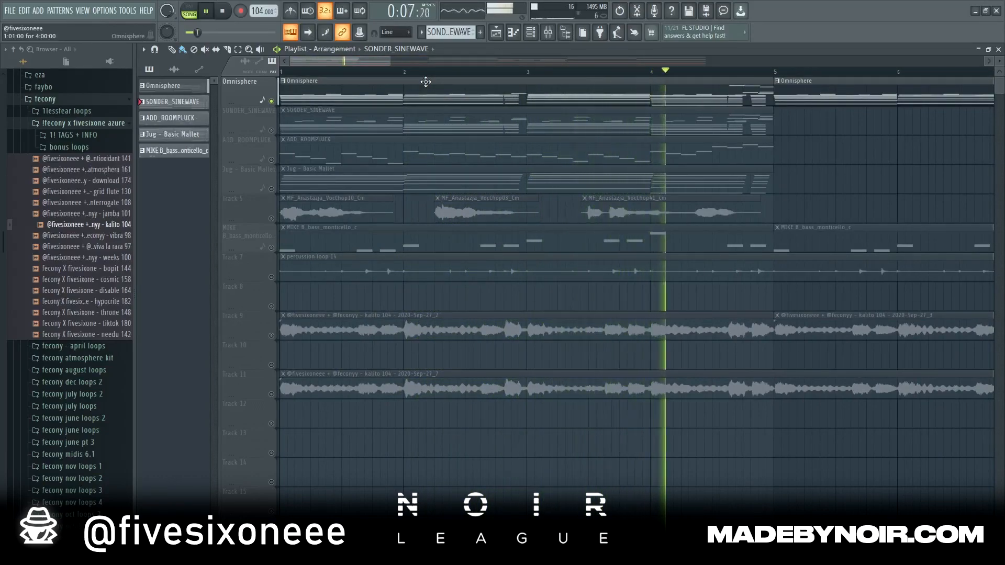
pyautogui.press('space')
# Step: Inspect the Fruity parametric EQ 2 on the Omnisphere mixer channel and close it
pyautogui.click(556, 34)
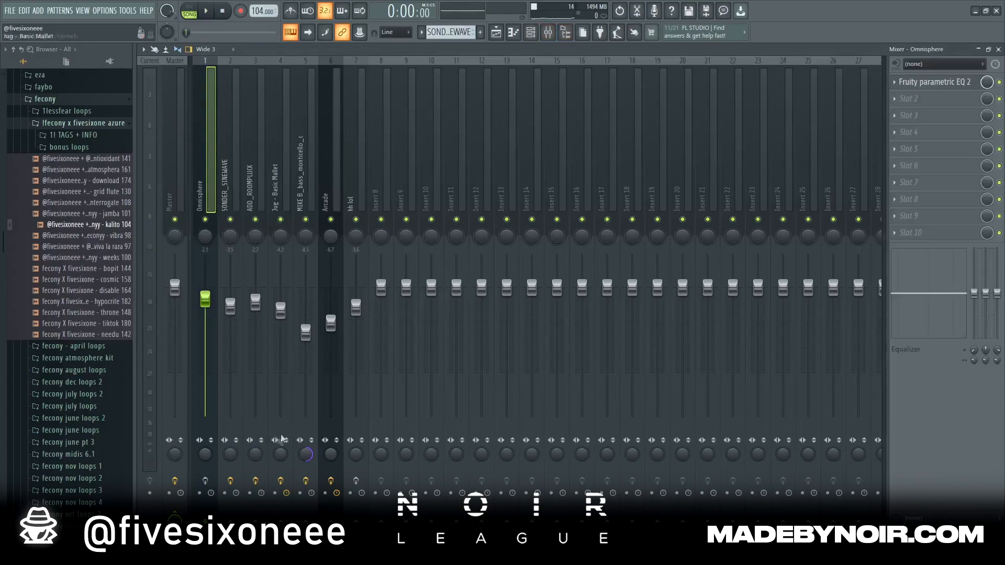
pyautogui.click(937, 83)
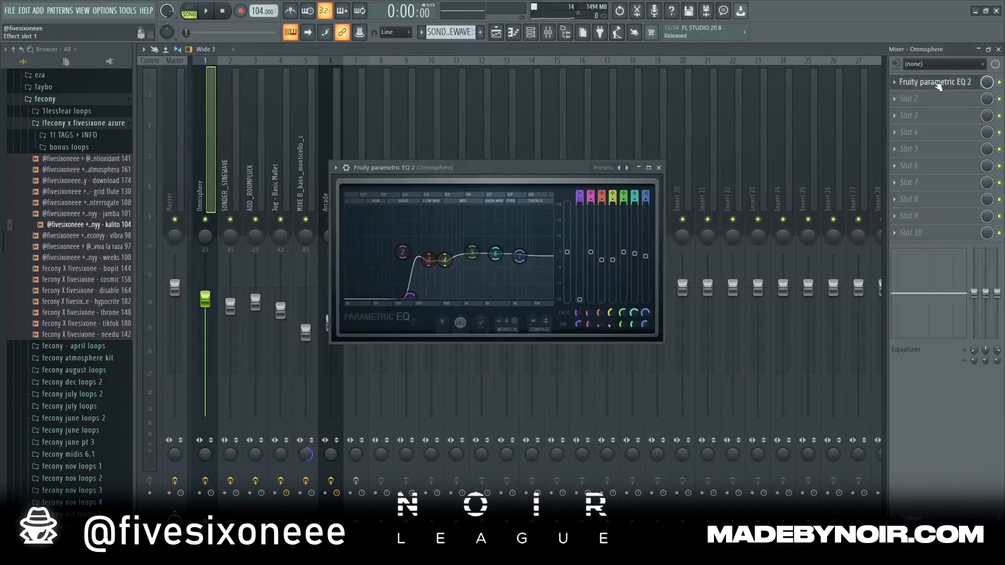
pyautogui.click(658, 167)
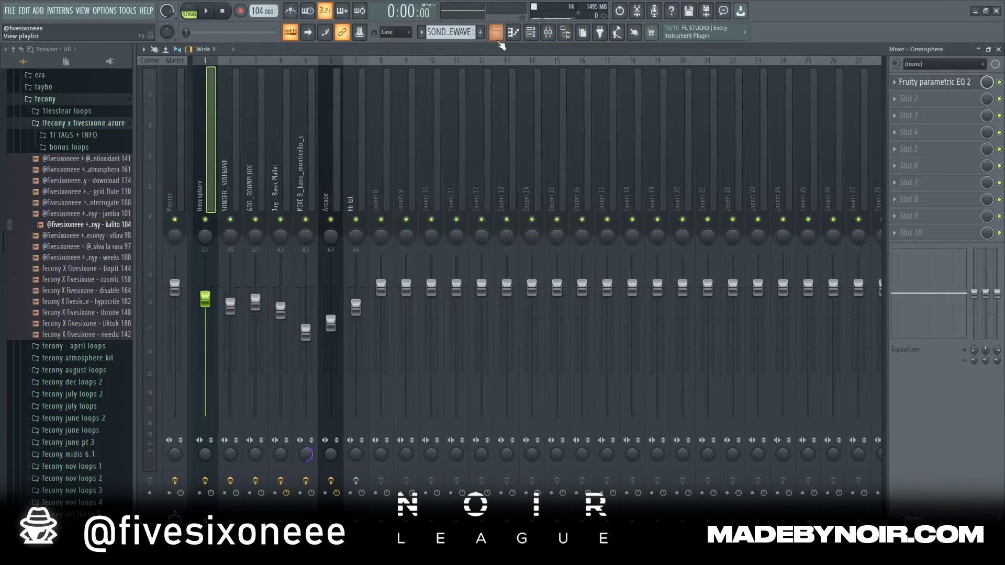
# Step: Solo the SONDER_SINEWAVE track and play it back with its mixer channel's effects disabled
pyautogui.click(497, 36)
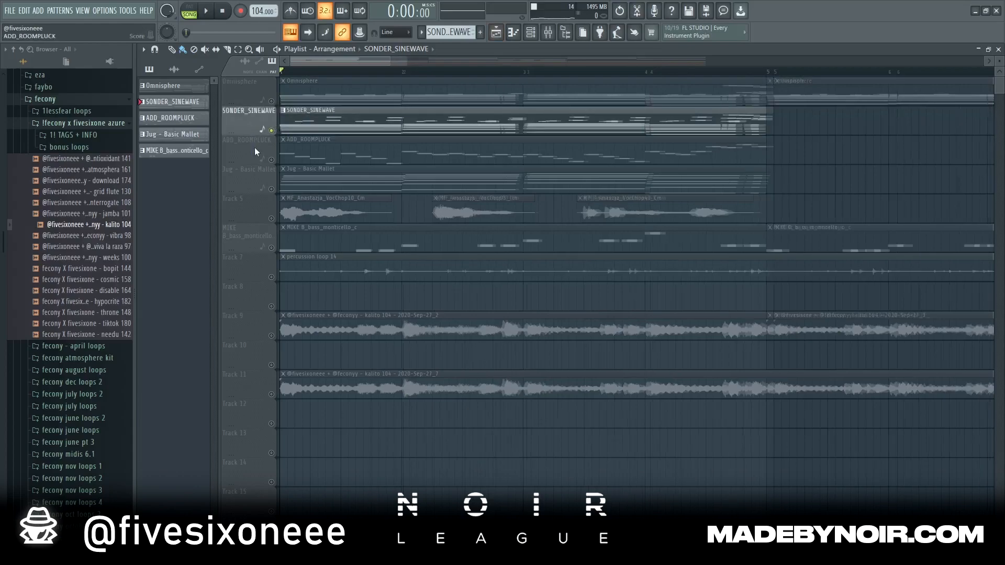
pyautogui.scroll(-3, 255, 148)
pyautogui.click(296, 71)
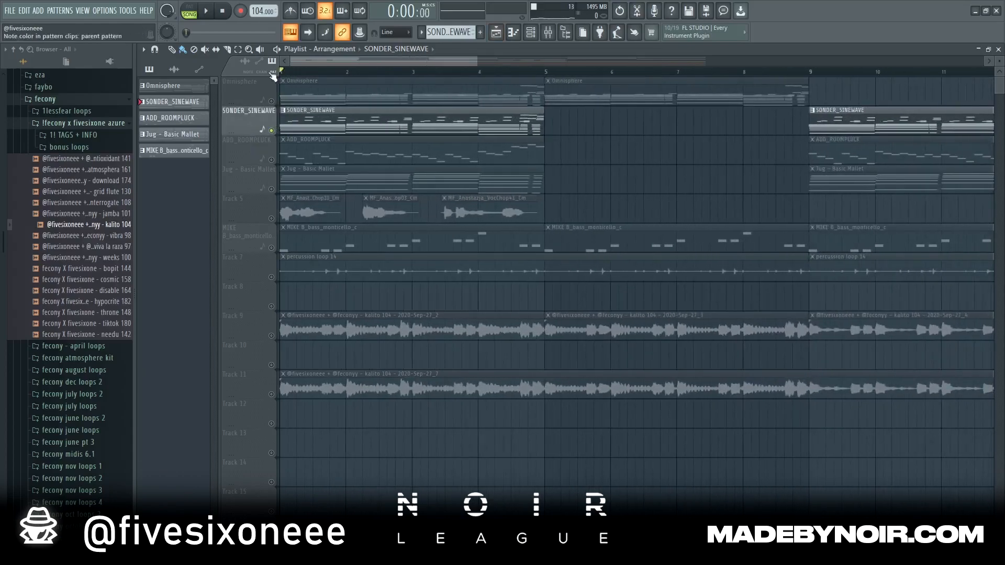
pyautogui.click(548, 32)
pyautogui.click(244, 359)
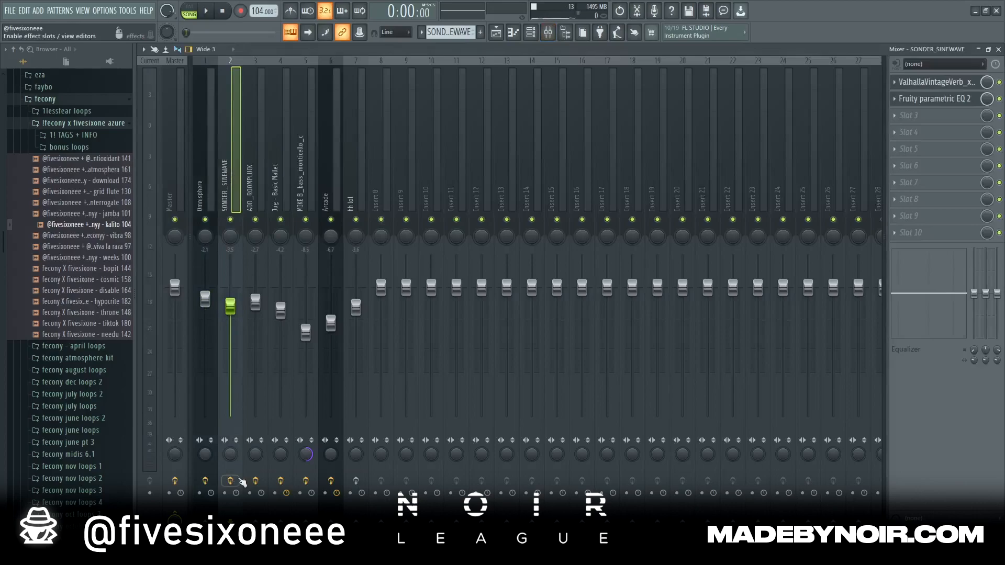
pyautogui.click(508, 34)
pyautogui.click(304, 71)
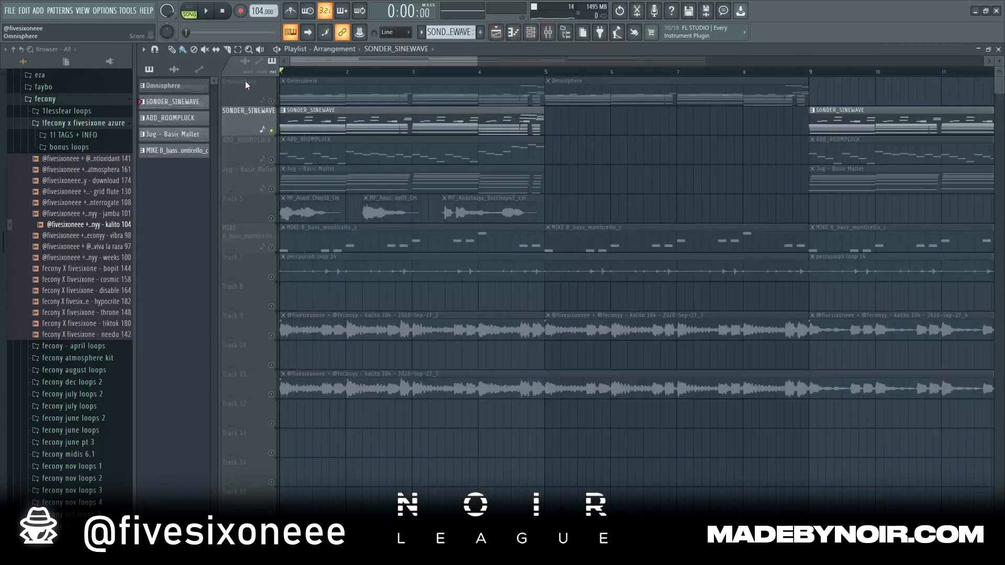
pyautogui.press('space')
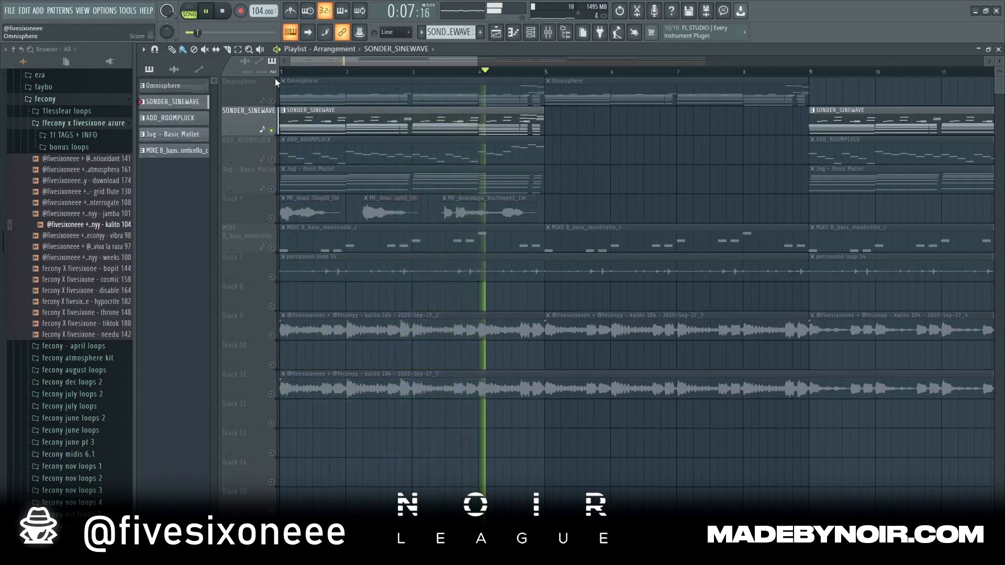
pyautogui.press('space')
# Step: In SONDER_SINEWAVE's ValhallaVintageVerb, set HighCut to 4870 Hz and LowCut to 450 Hz
pyautogui.press('F9')
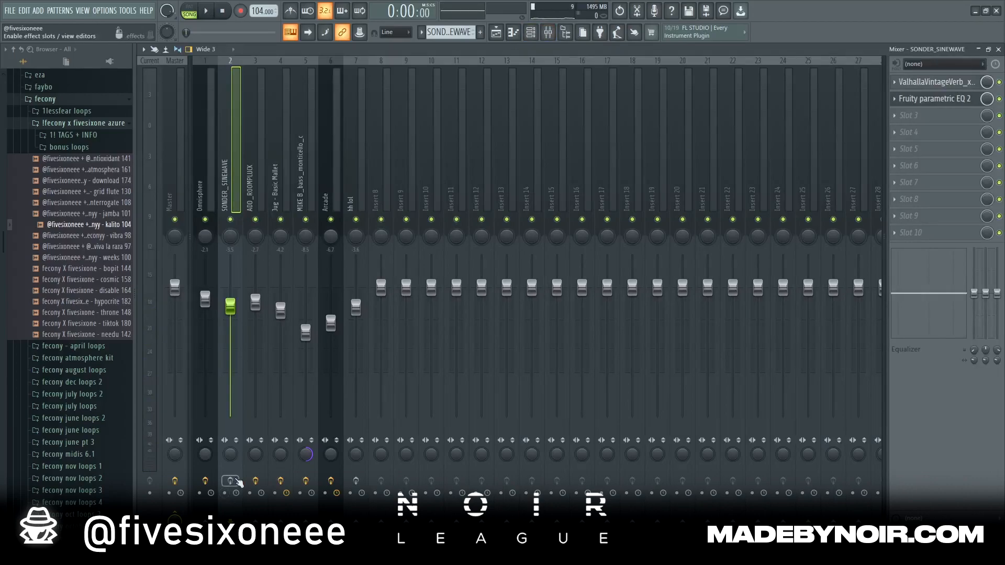
pyautogui.click(940, 86)
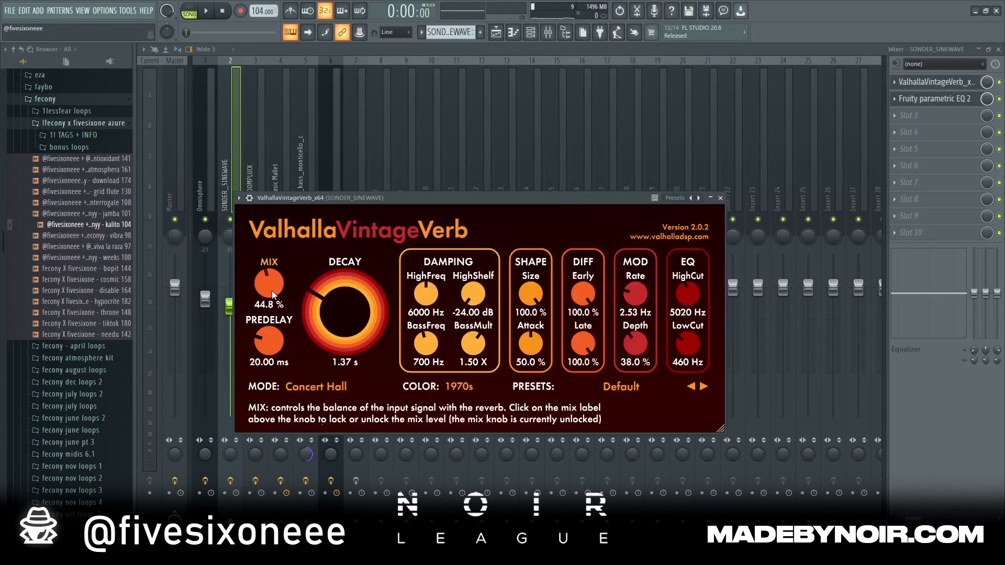
pyautogui.moveTo(679, 286); pyautogui.dragTo(680, 288)
pyautogui.moveTo(680, 339); pyautogui.dragTo(680, 341)
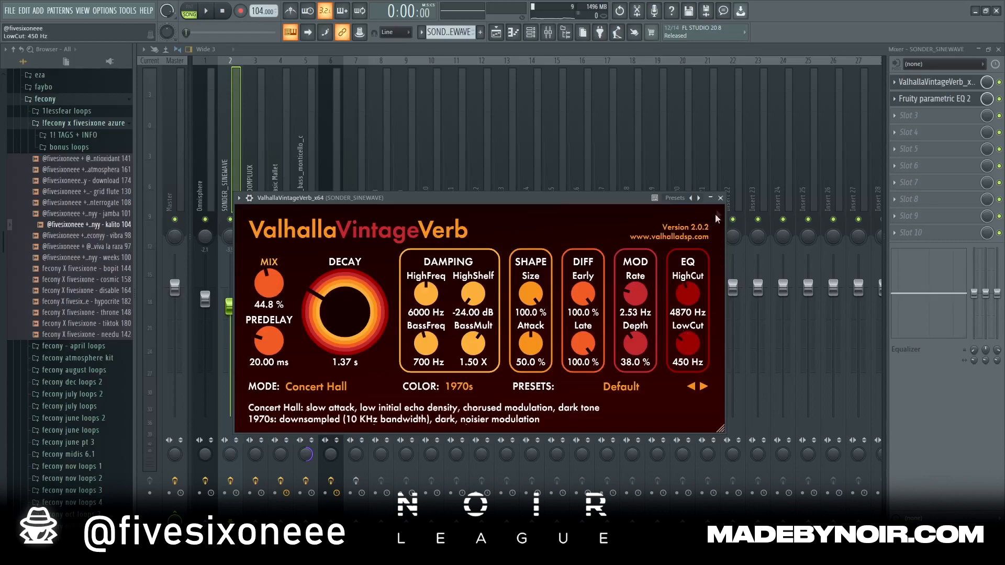
pyautogui.click(720, 198)
# Step: Inspect SONDER_SINEWAVE's Fruity parametric EQ 2, then play the soloed part back with its effects enabled
pyautogui.click(934, 98)
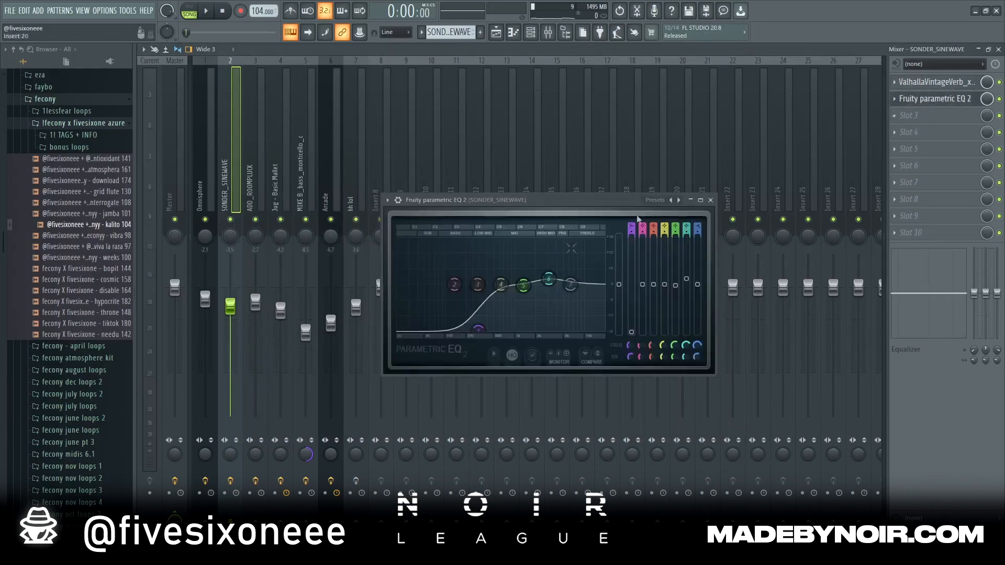
pyautogui.click(710, 200)
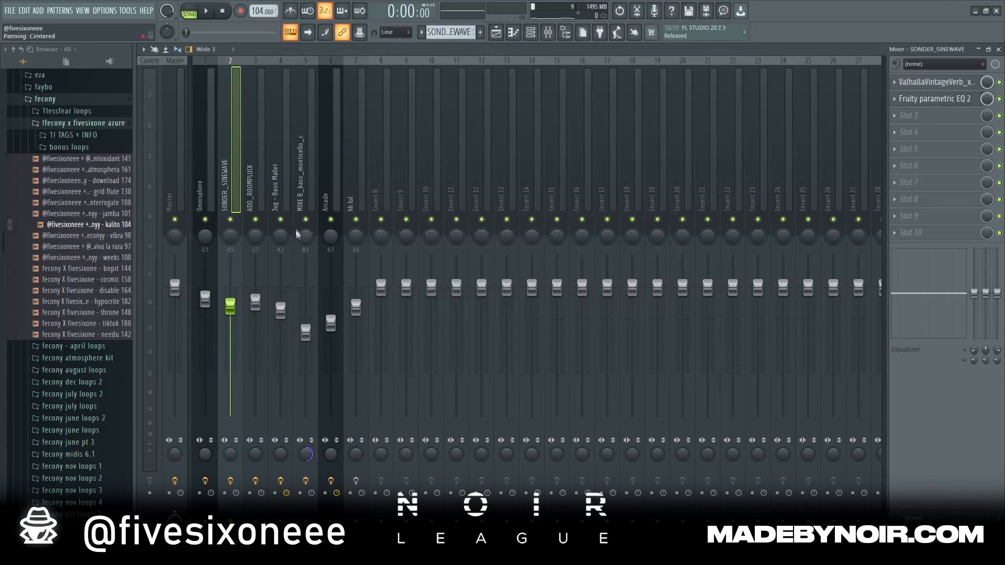
pyautogui.click(496, 33)
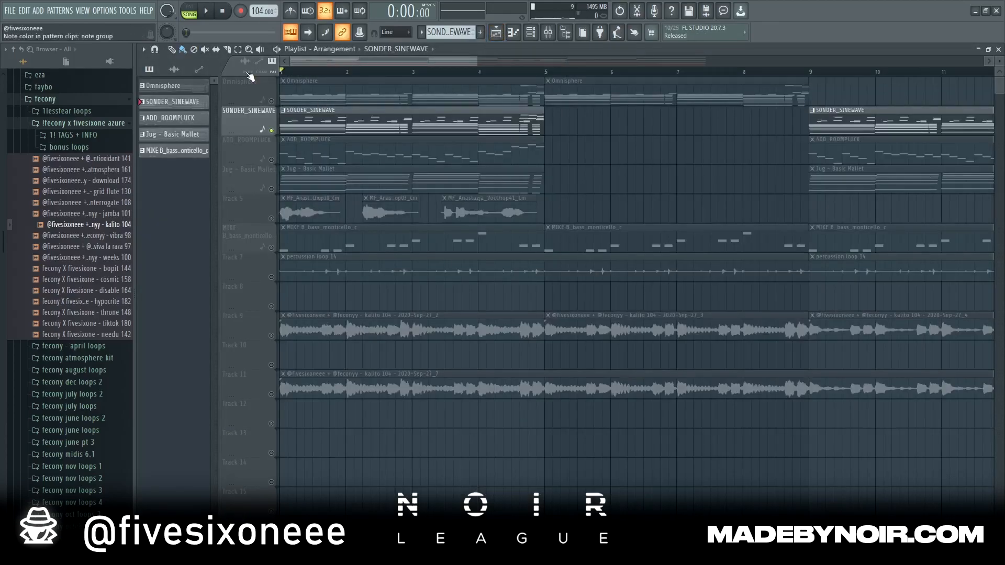
pyautogui.press('space')
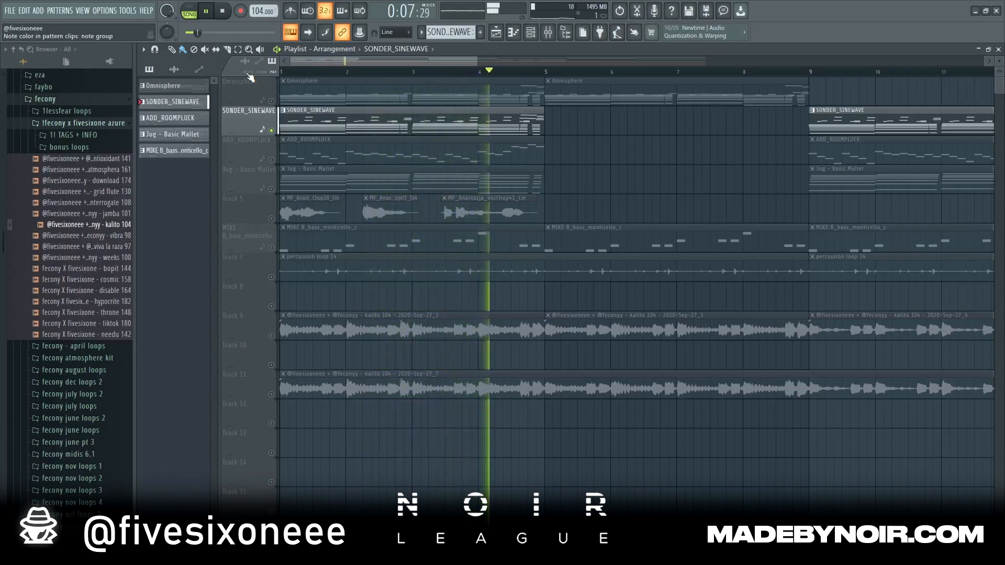
pyautogui.press('space')
# Step: Solo the ADD_ROOMPLUCK track and play it back with its mixer channel's effects disabled
pyautogui.rightClick(272, 160)
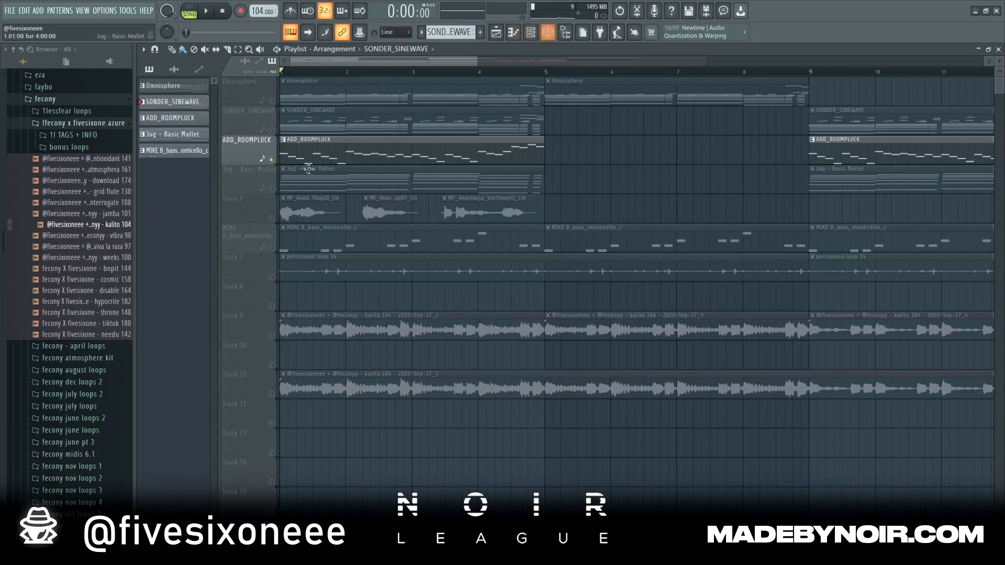
pyautogui.click(554, 36)
pyautogui.click(251, 197)
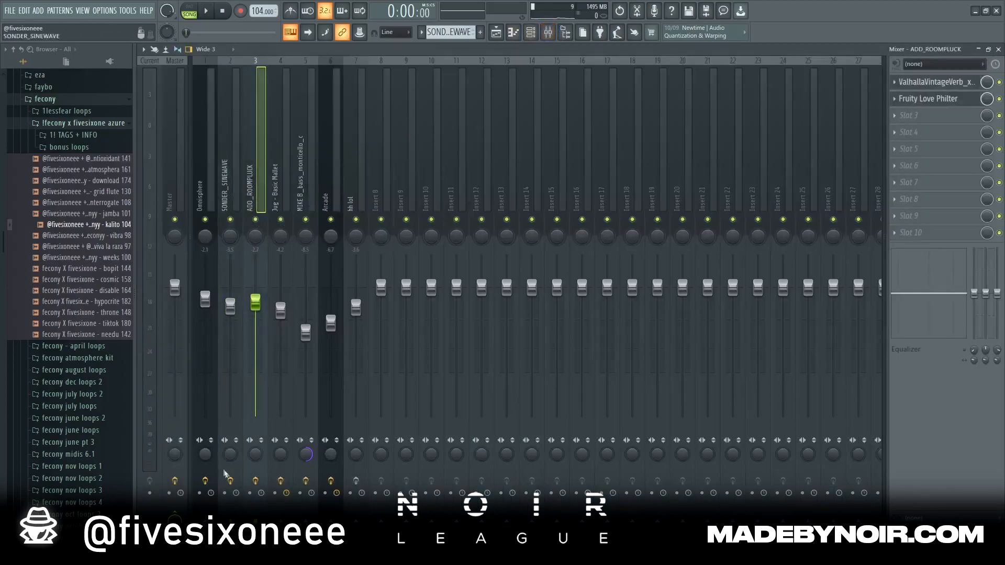
pyautogui.click(497, 34)
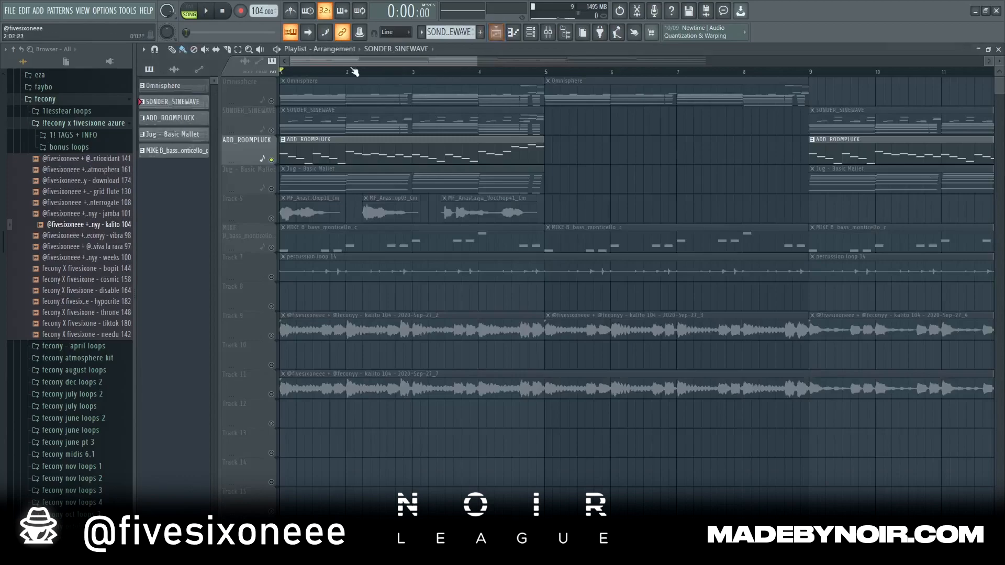
pyautogui.press('space')
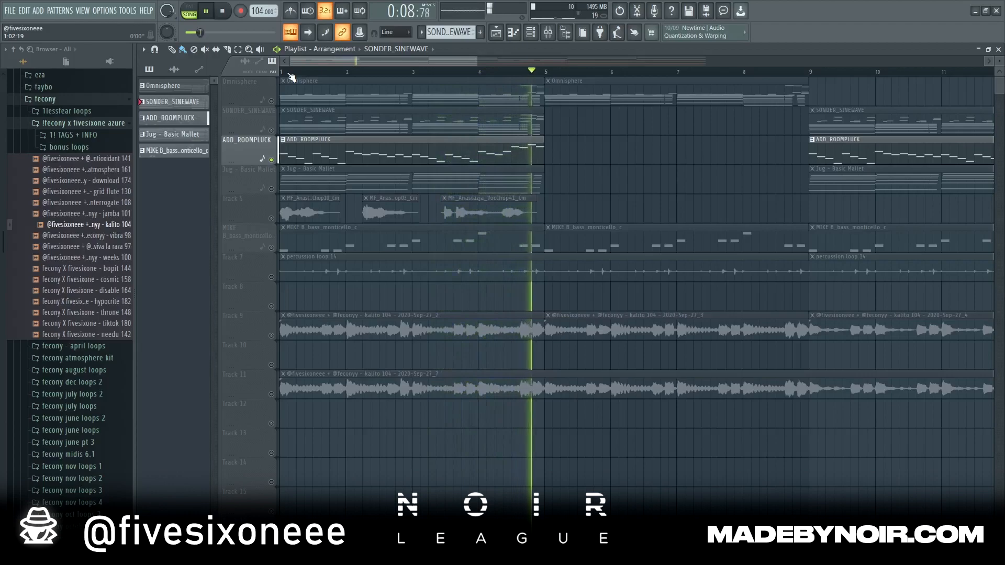
pyautogui.press('space')
# Step: In ADD_ROOMPLUCK's ValhallaVintageVerb, set Decay to 1.72 s, HighCut to 5330 Hz and LowCut to 430 Hz
pyautogui.click(548, 32)
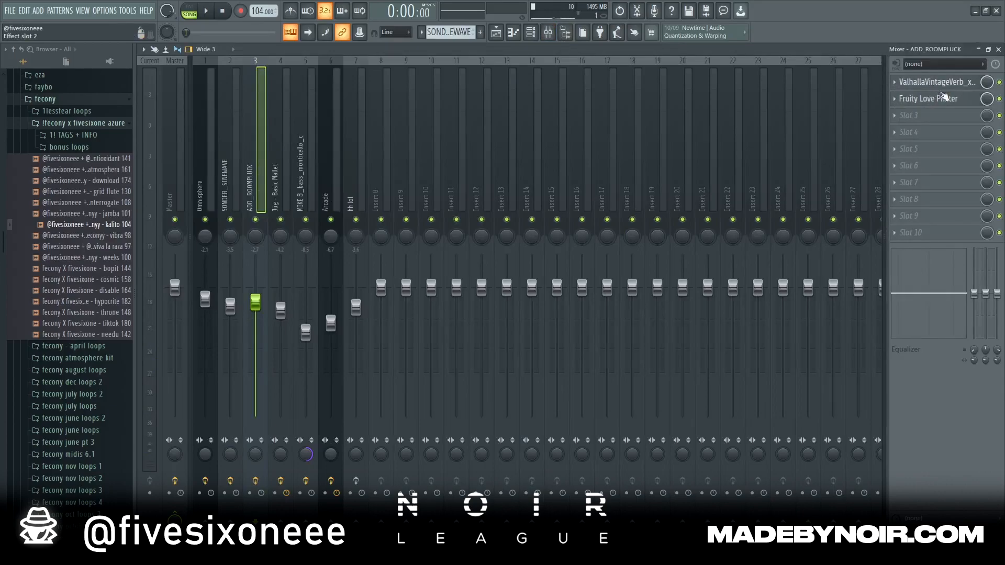
pyautogui.click(946, 88)
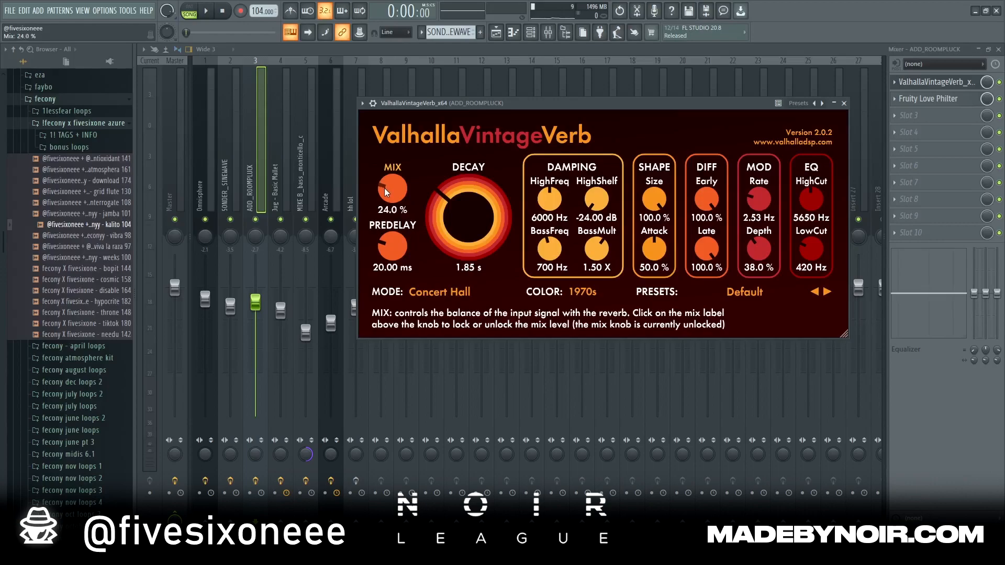
pyautogui.scroll(-1, 807, 199)
pyautogui.scroll(1, 812, 244)
pyautogui.scroll(-1, 483, 205)
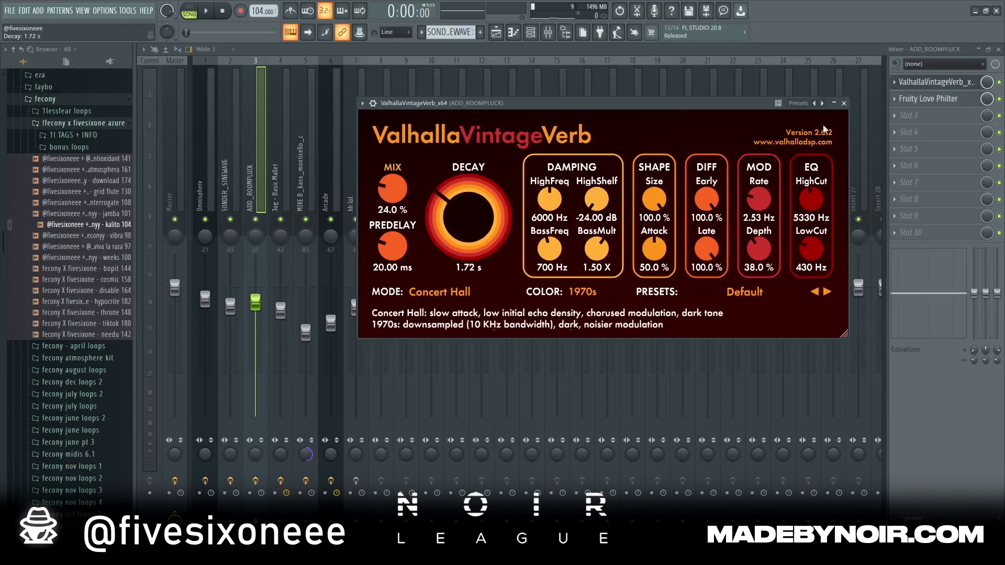
pyautogui.click(843, 104)
# Step: Look at ADD_ROOMPLUCK's Fruity Love Philter, then play the soloed part back with its effects enabled
pyautogui.click(925, 99)
pyautogui.click(728, 142)
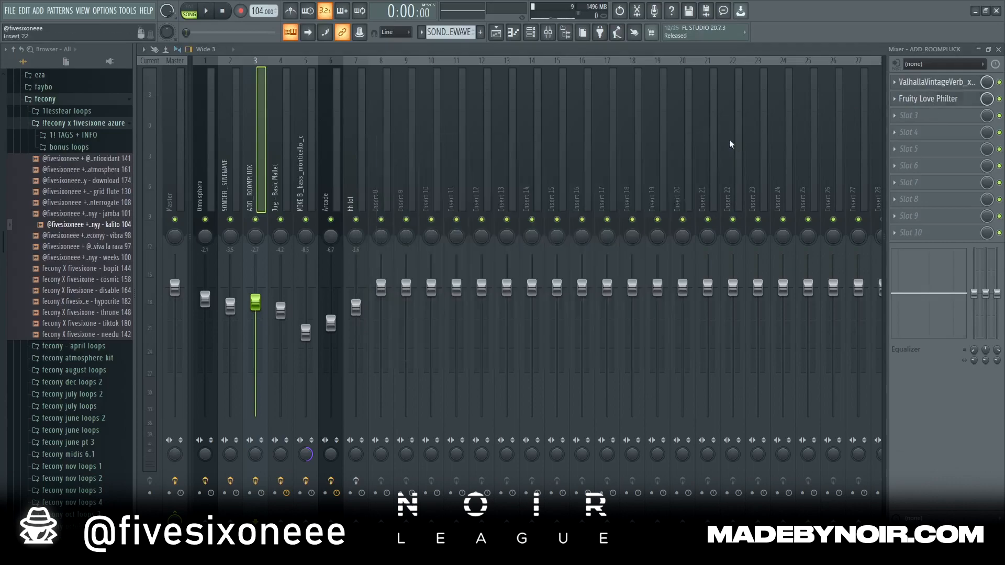
pyautogui.click(496, 34)
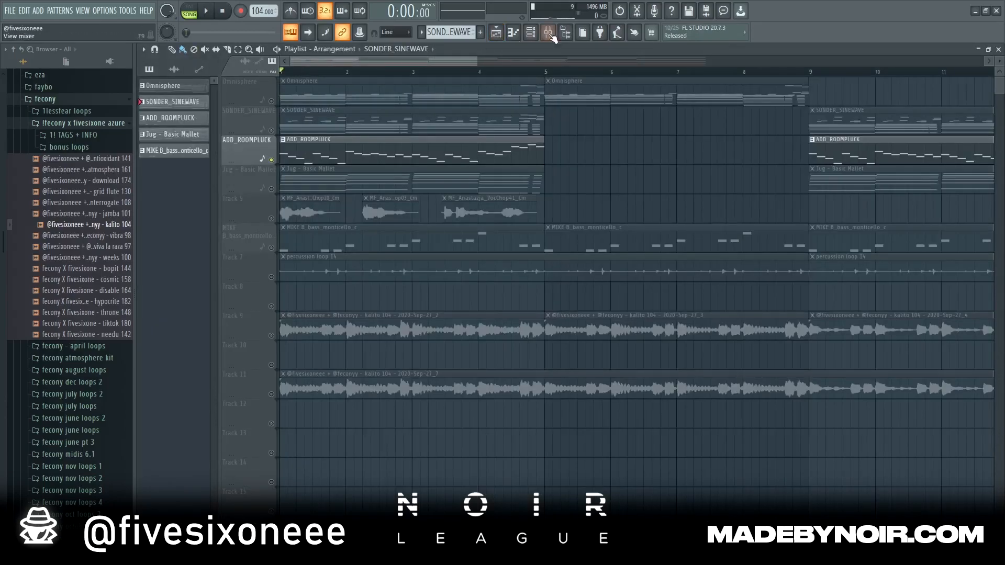
pyautogui.click(549, 34)
pyautogui.click(496, 34)
pyautogui.press('space')
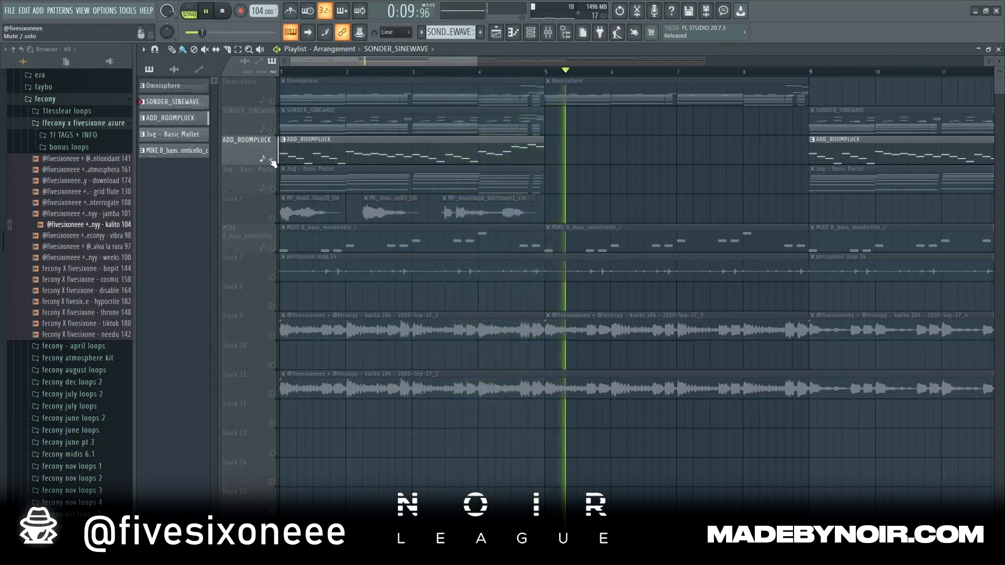
pyautogui.press('space')
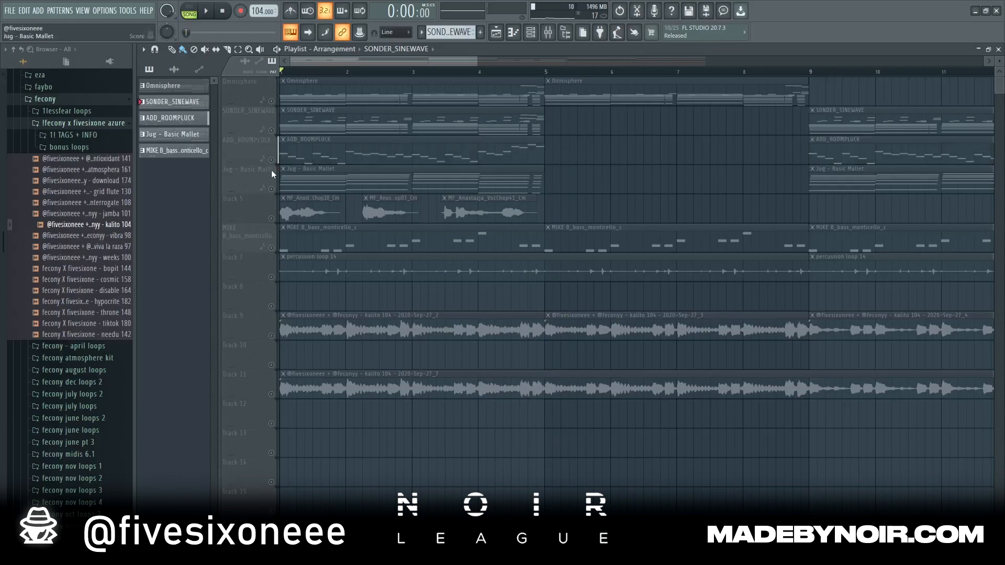
# Step: Solo the Jug - Basic Mallet track and play it back with its mixer channel's effects disabled
pyautogui.click(556, 36)
pyautogui.click(281, 198)
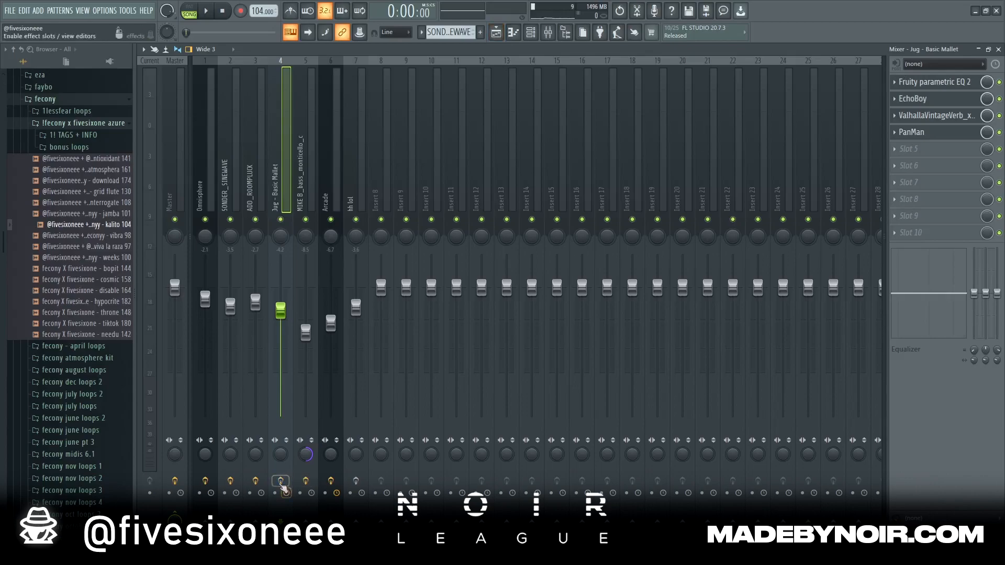
pyautogui.click(495, 32)
pyautogui.press('space')
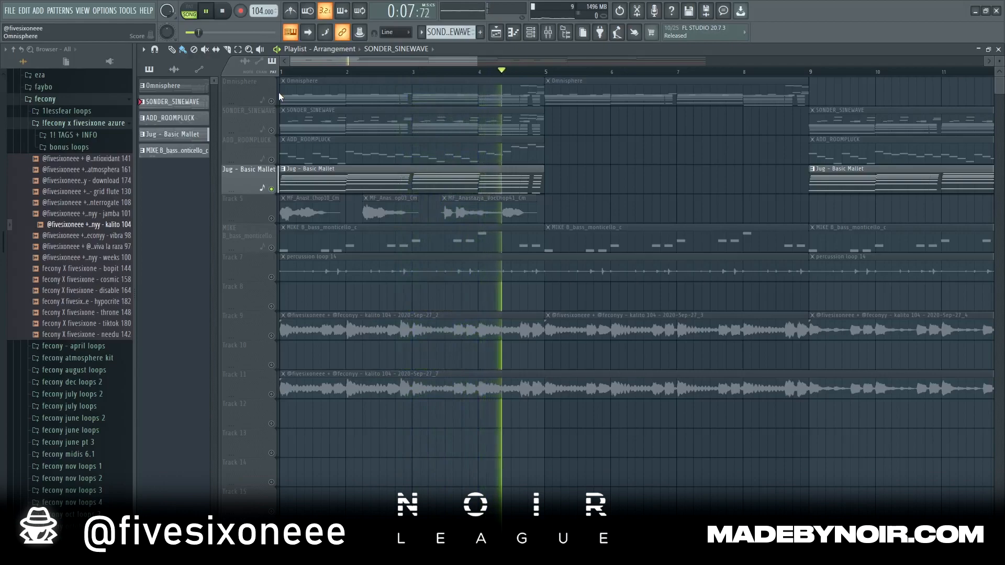
pyautogui.press('space')
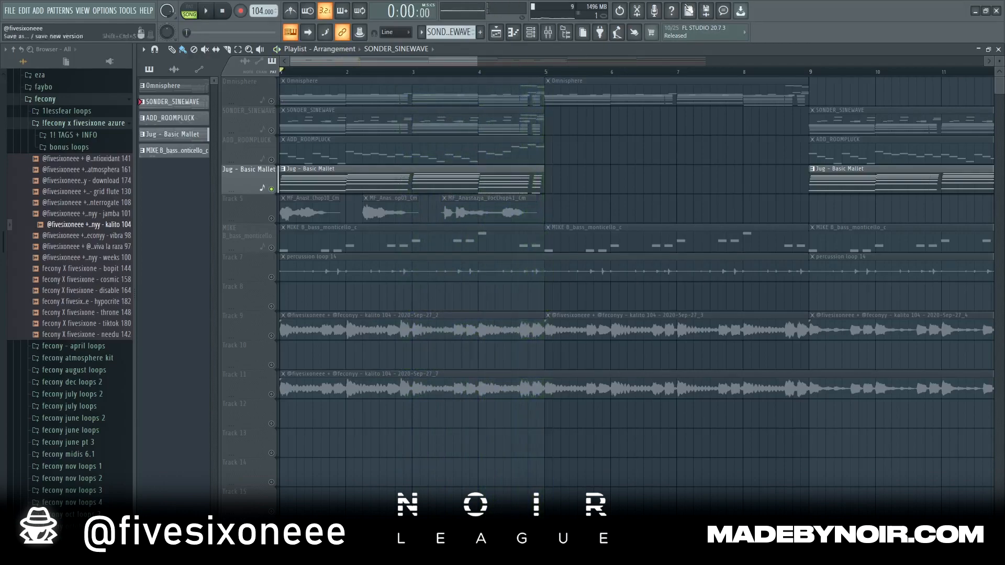
# Step: Look at the Fruity parametric EQ 2 and EchoBoy settings on the Jug - Basic Mallet mixer channel
pyautogui.click(547, 32)
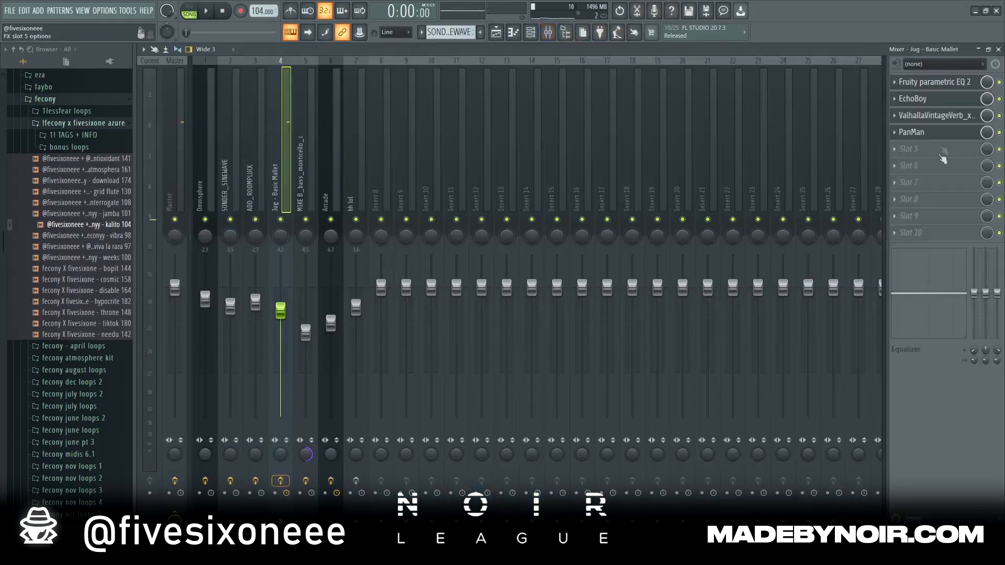
pyautogui.click(935, 82)
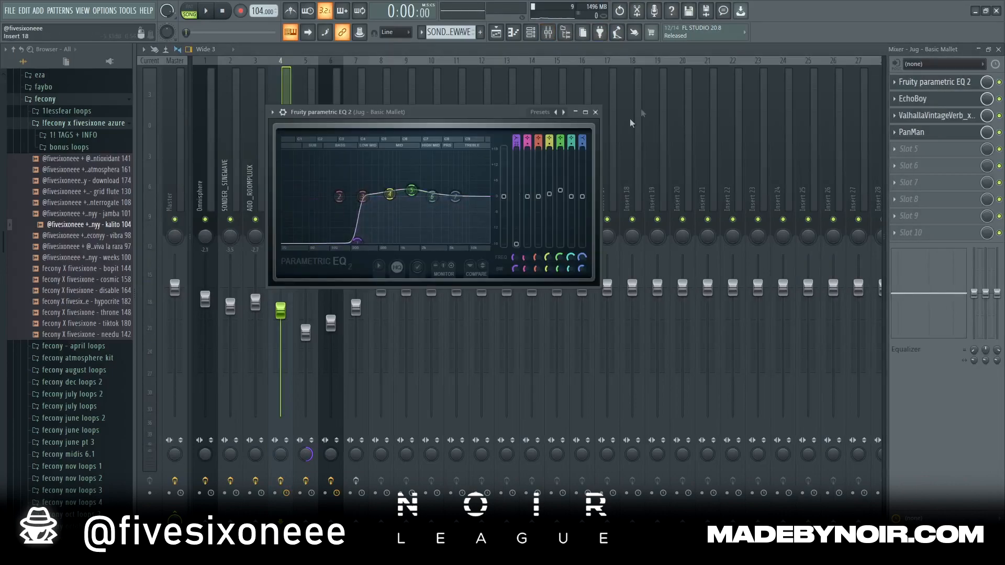
pyautogui.click(596, 112)
pyautogui.click(912, 98)
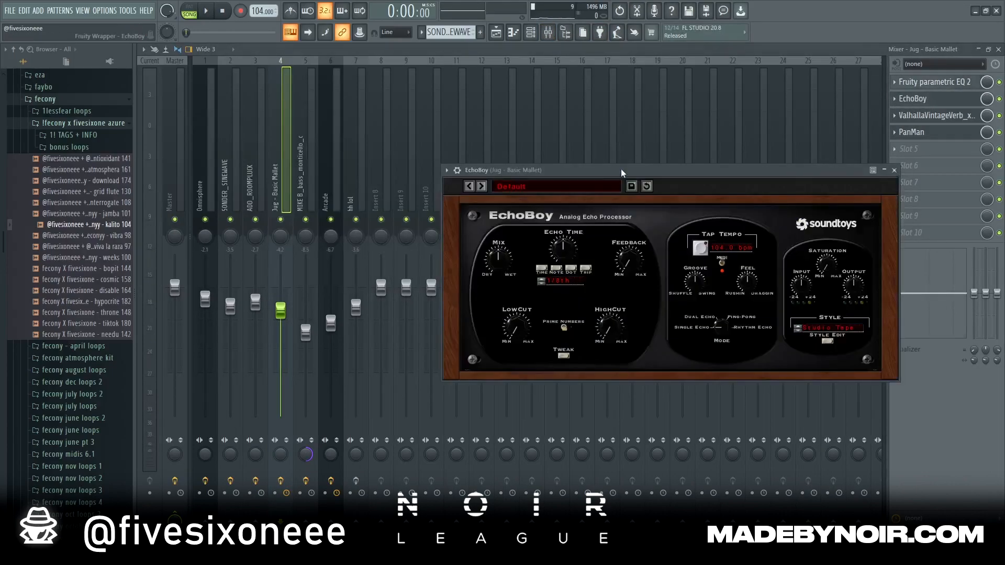
pyautogui.moveTo(623, 171); pyautogui.dragTo(577, 163)
pyautogui.click(850, 159)
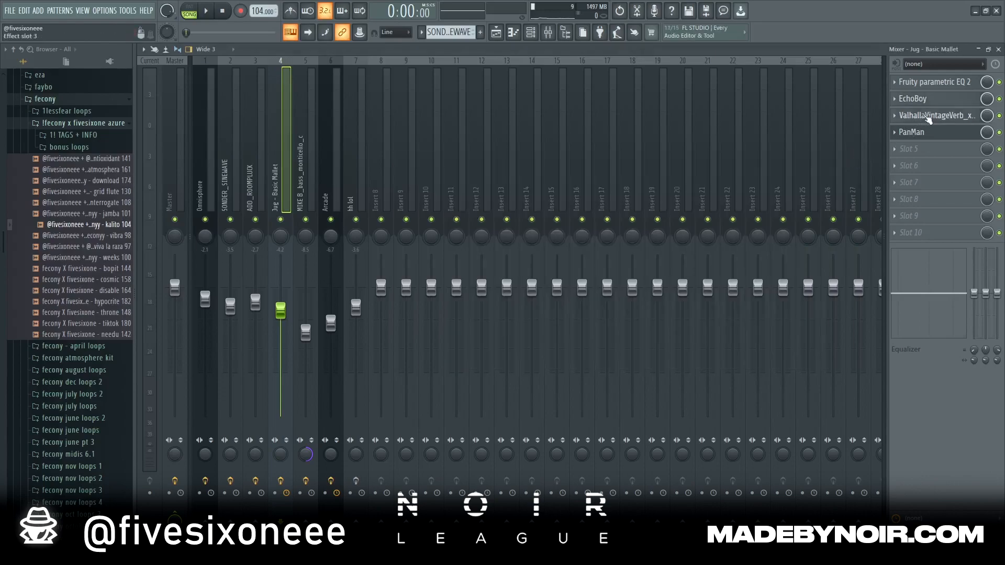
# Step: Look at the ValhallaVintageVerb and PanMan settings on the Jug - Basic Mallet mixer channel
pyautogui.click(934, 116)
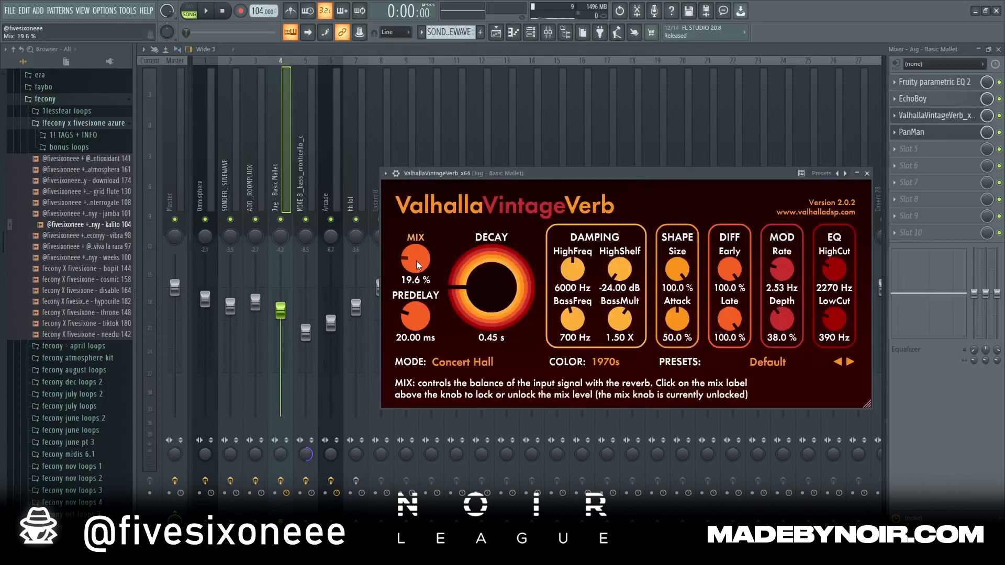
pyautogui.click(935, 115)
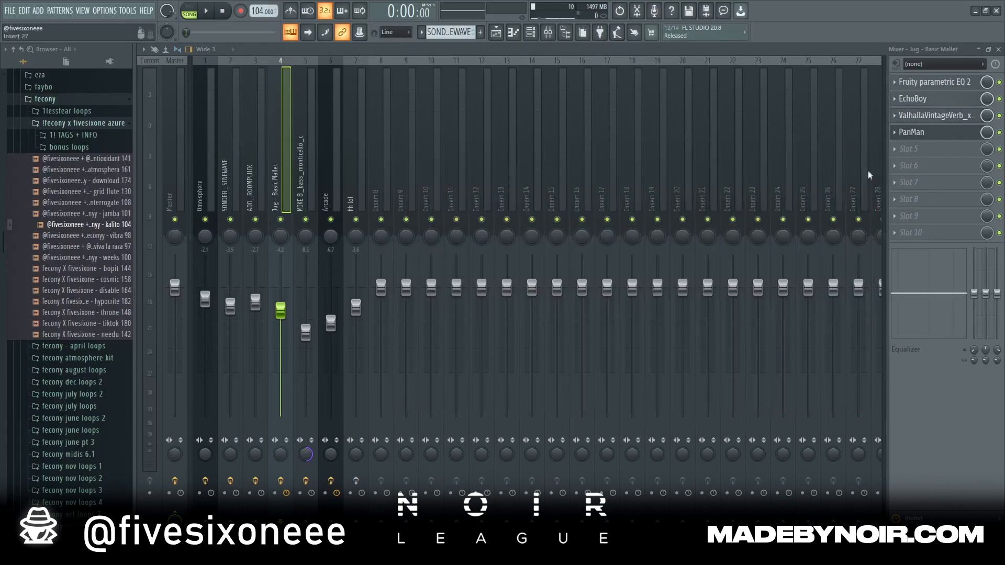
pyautogui.click(911, 132)
pyautogui.moveTo(702, 181); pyautogui.dragTo(659, 181)
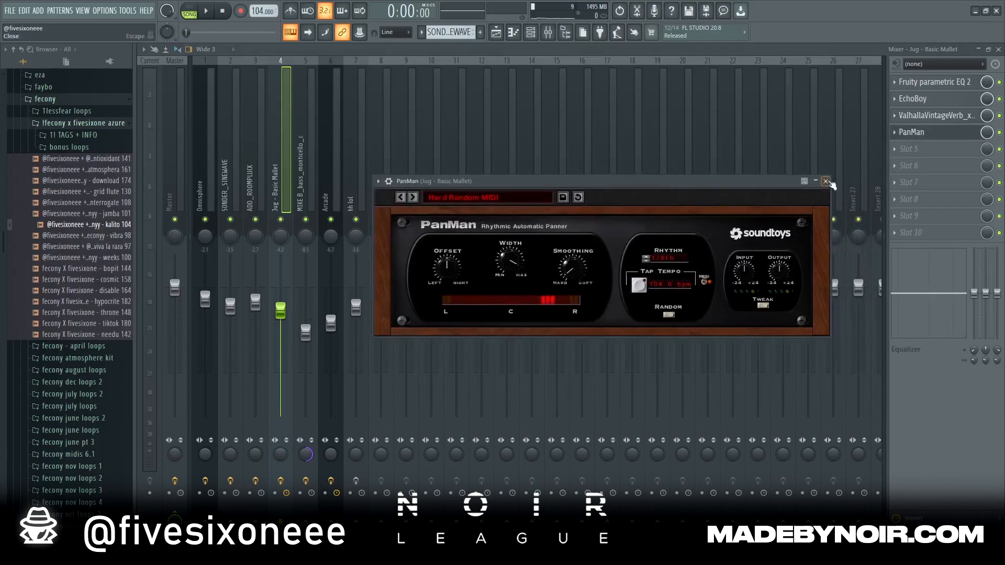
pyautogui.click(826, 181)
# Step: Play back the soloed Jug - Basic Mallet part from the start of the arrangement with its effects enabled
pyautogui.click(496, 32)
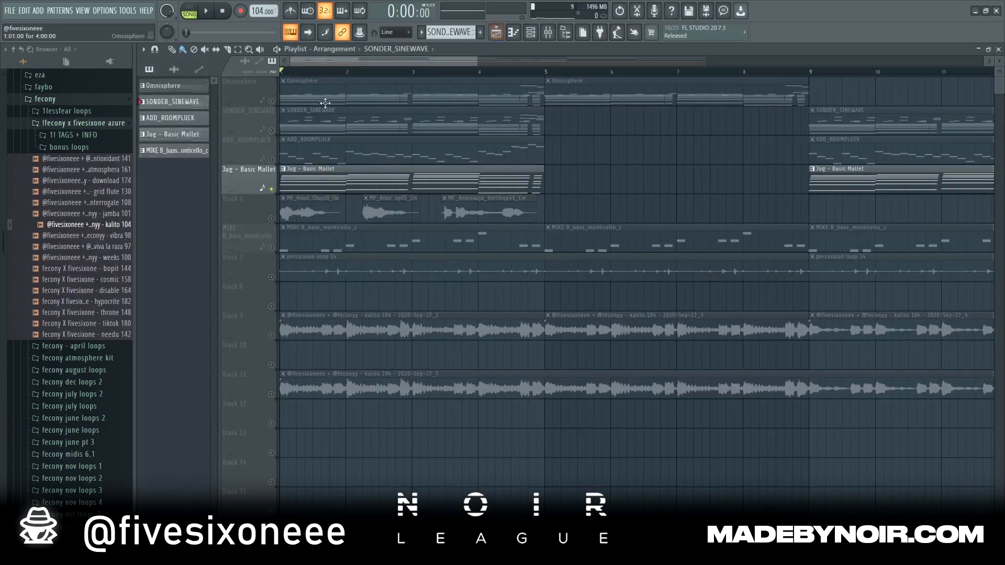
pyautogui.press('space')
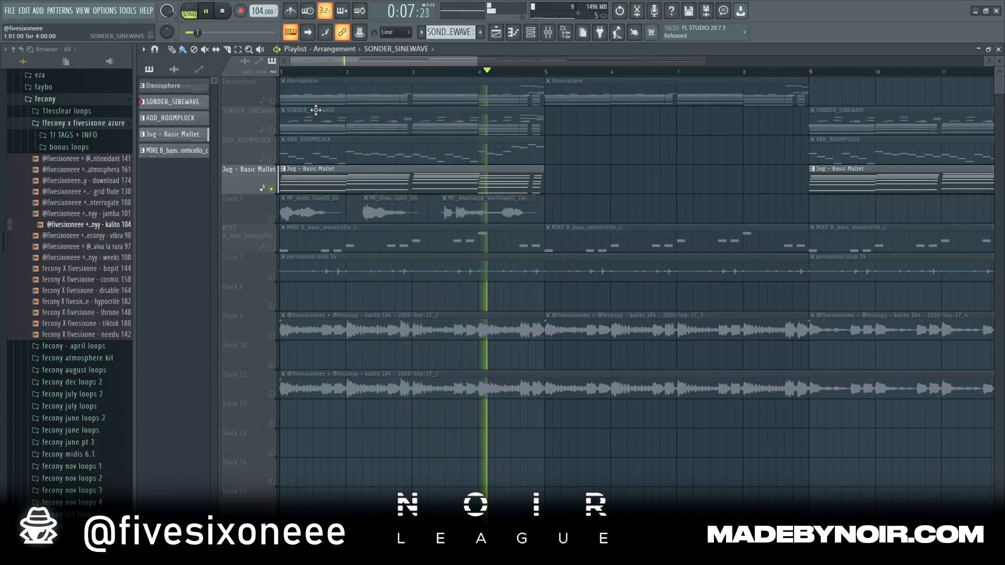
pyautogui.press('space')
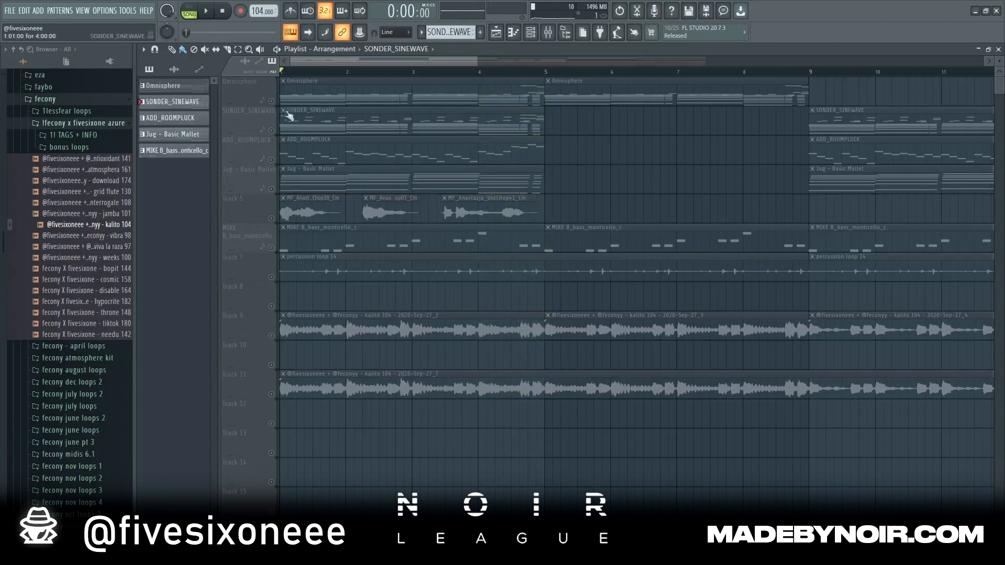
# Step: Solo Track 5 with the vocal chops and view the first chop's sample settings
pyautogui.click(271, 208)
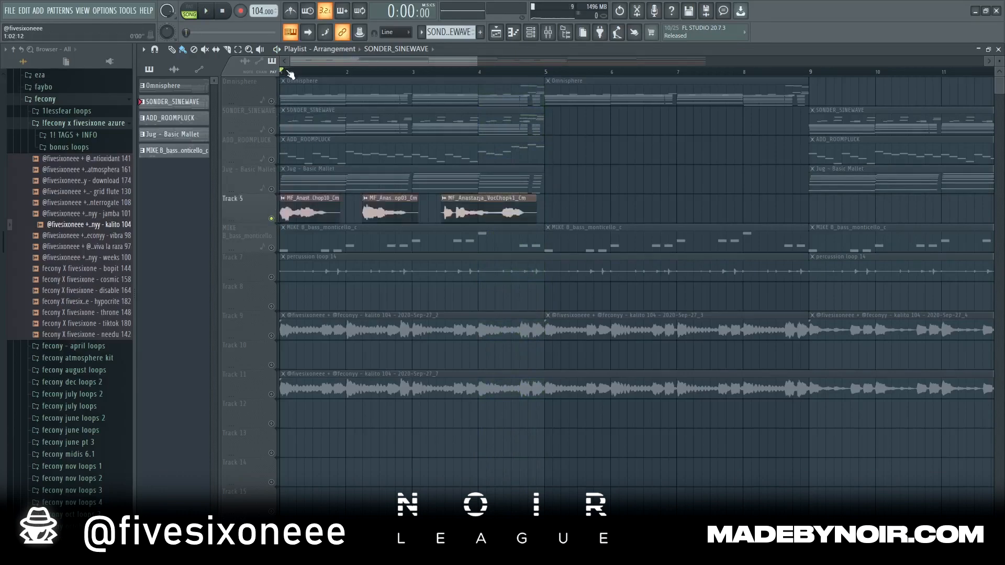
pyautogui.hotkey('ctrl', 's')
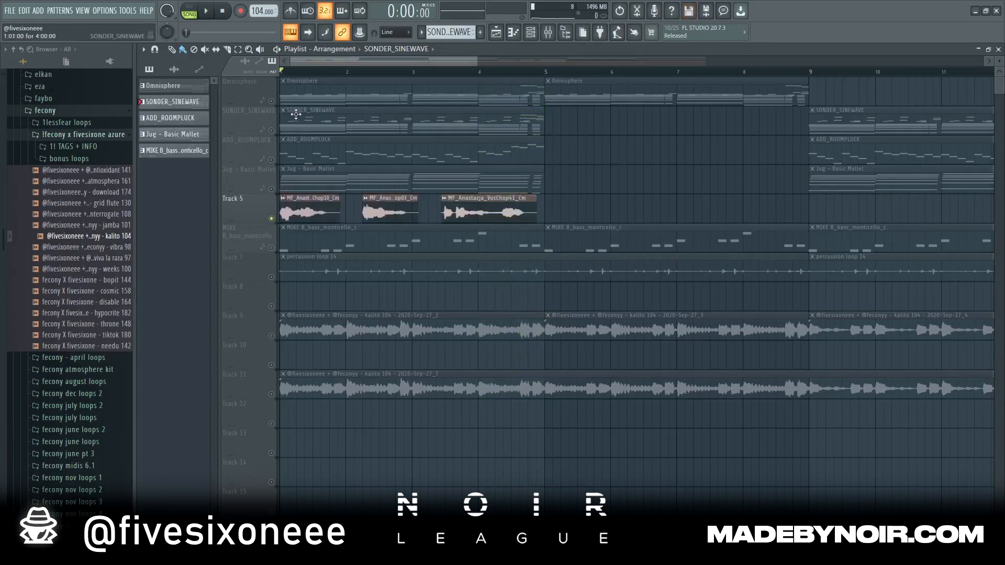
pyautogui.doubleClick(327, 209)
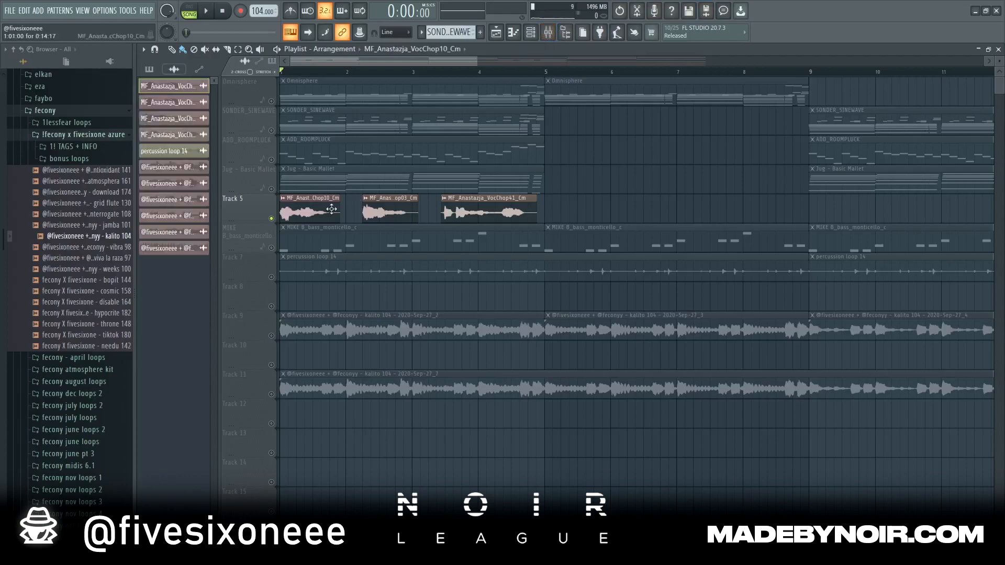
pyautogui.click(715, 129)
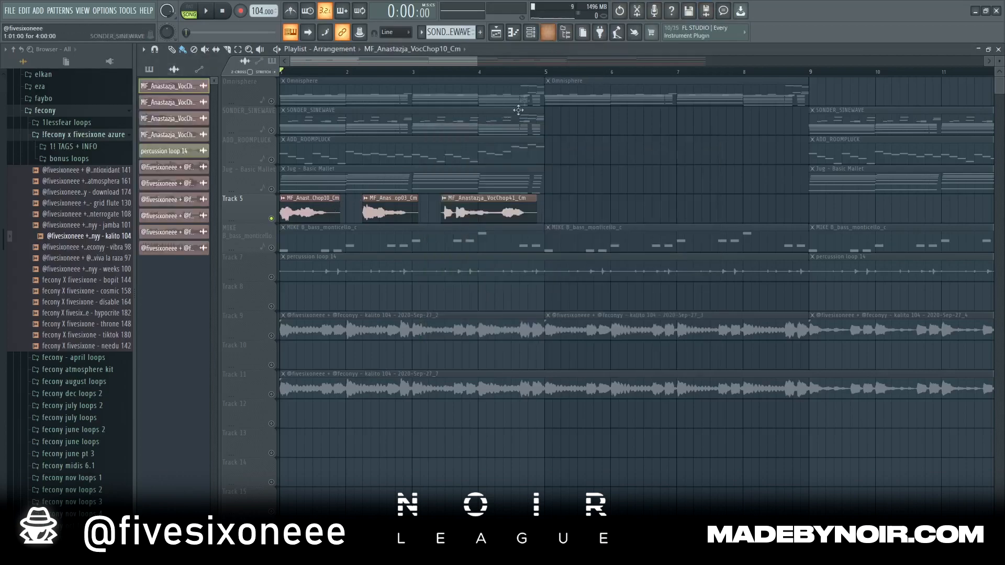
# Step: Play back the soloed vocal chops on Track 5 with the Arcade mixer channel's effects disabled
pyautogui.press('F9')
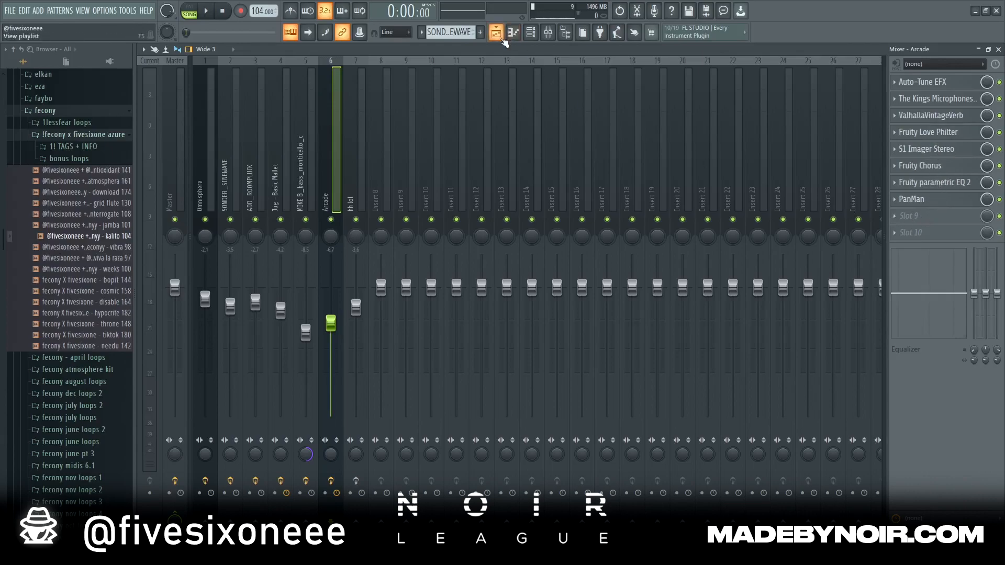
pyautogui.click(501, 38)
pyautogui.click(548, 32)
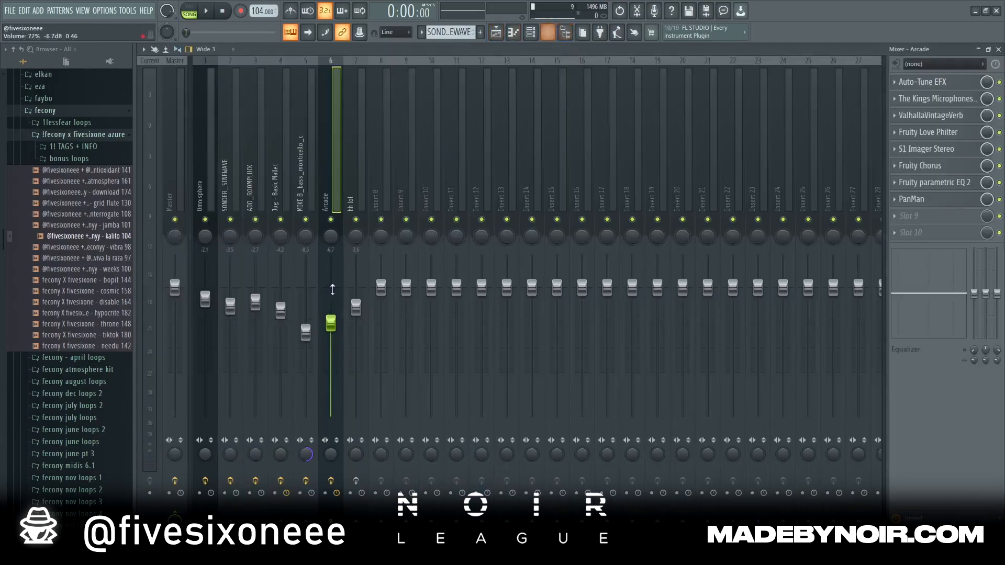
pyautogui.click(496, 32)
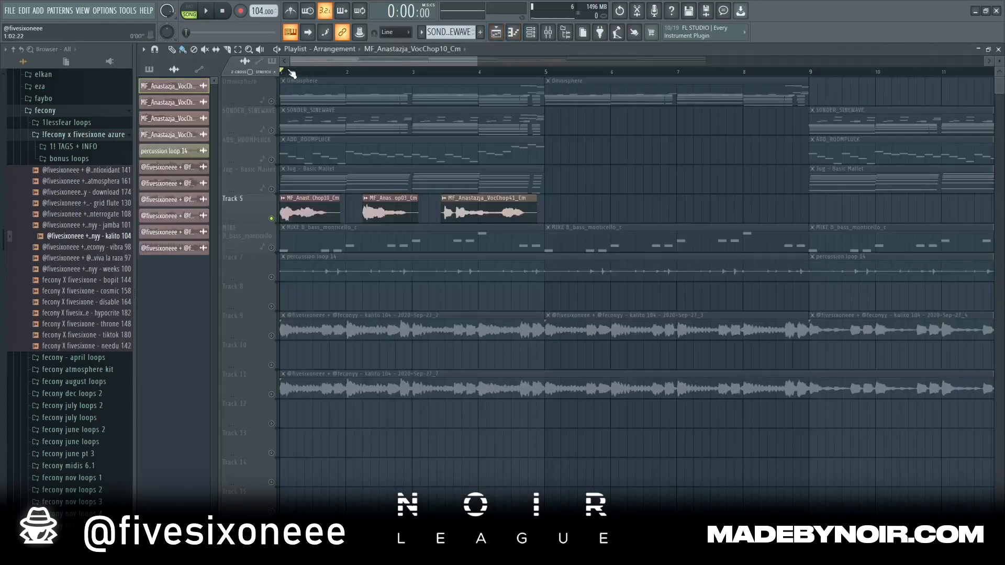
pyautogui.press('space')
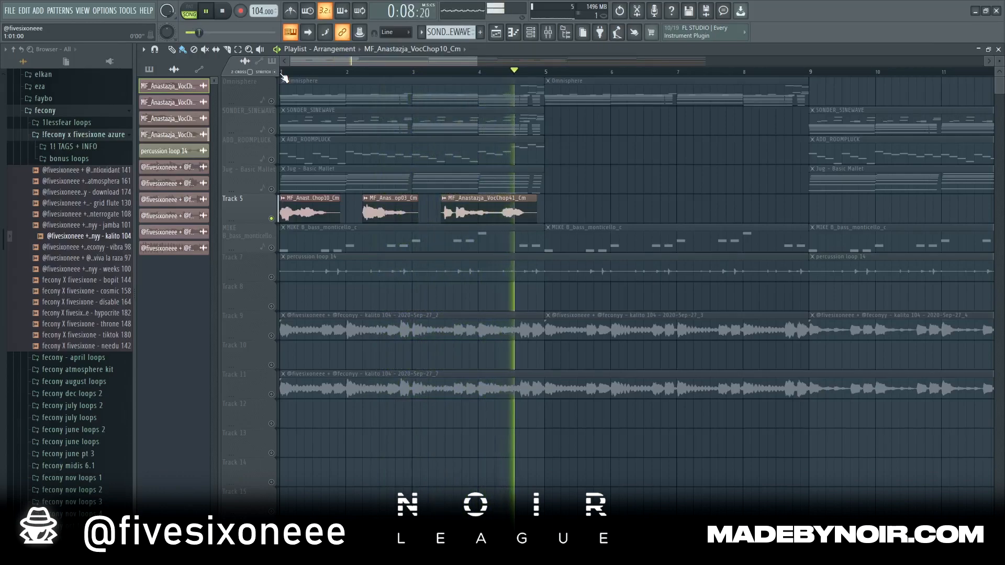
pyautogui.press('space')
# Step: Re-enable the Arcade mixer channel's effects and play back the soloed vocal chops again
pyautogui.press('F9')
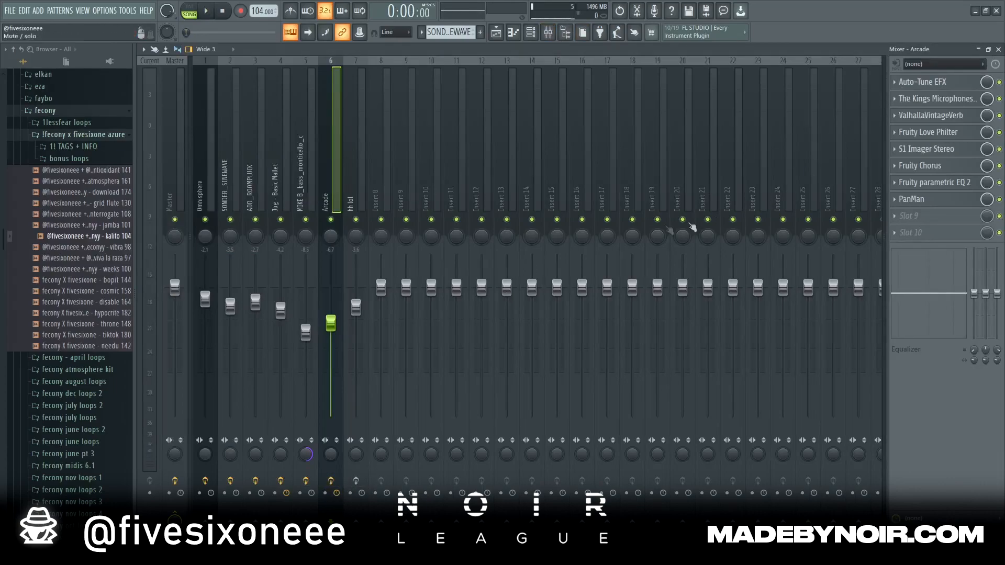
pyautogui.click(494, 35)
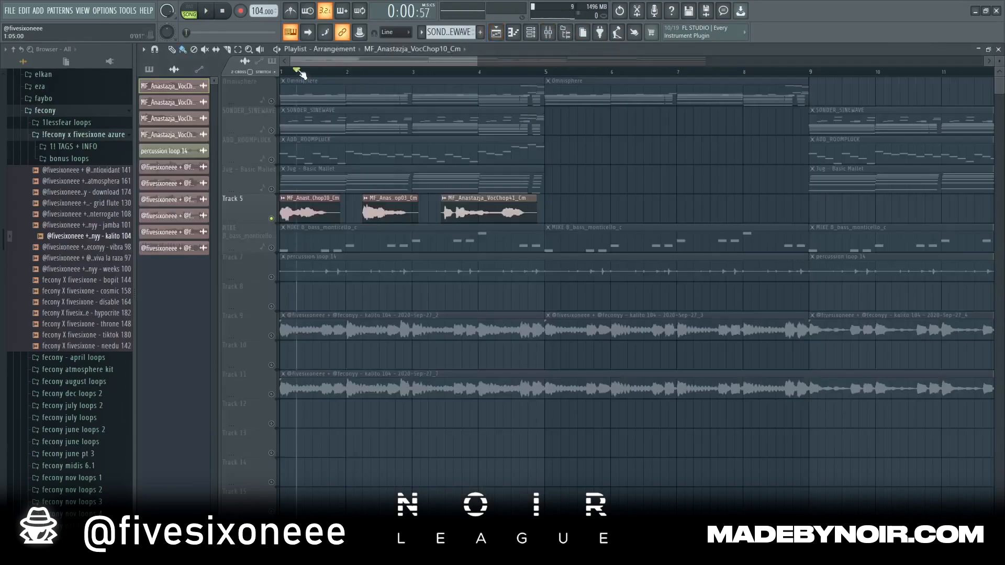
pyautogui.press('space')
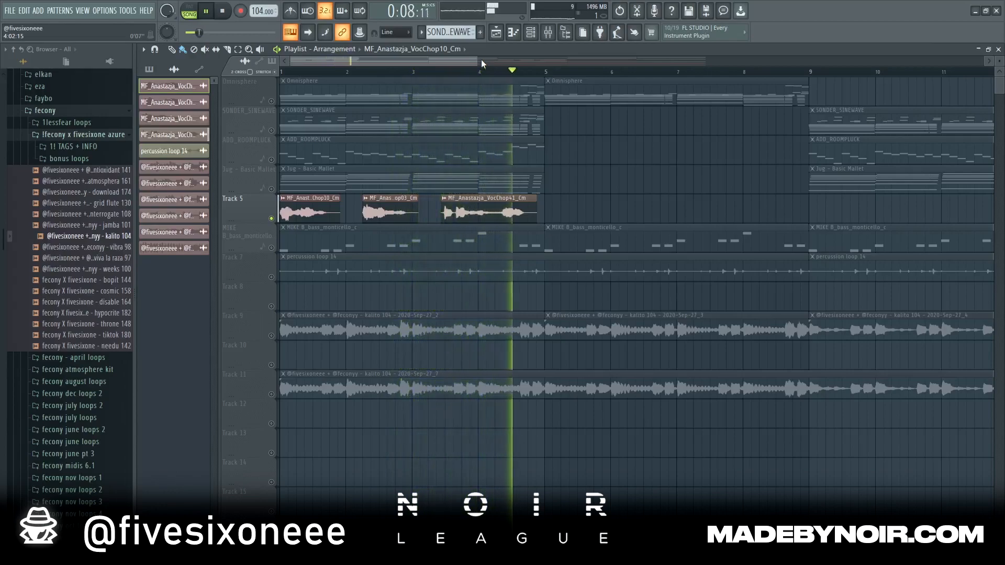
pyautogui.press('space')
# Step: Compare the sample settings of the VocChop10 clips at bar 1 and bar 13 on Track 5
pyautogui.moveTo(474, 61); pyautogui.dragTo(748, 61)
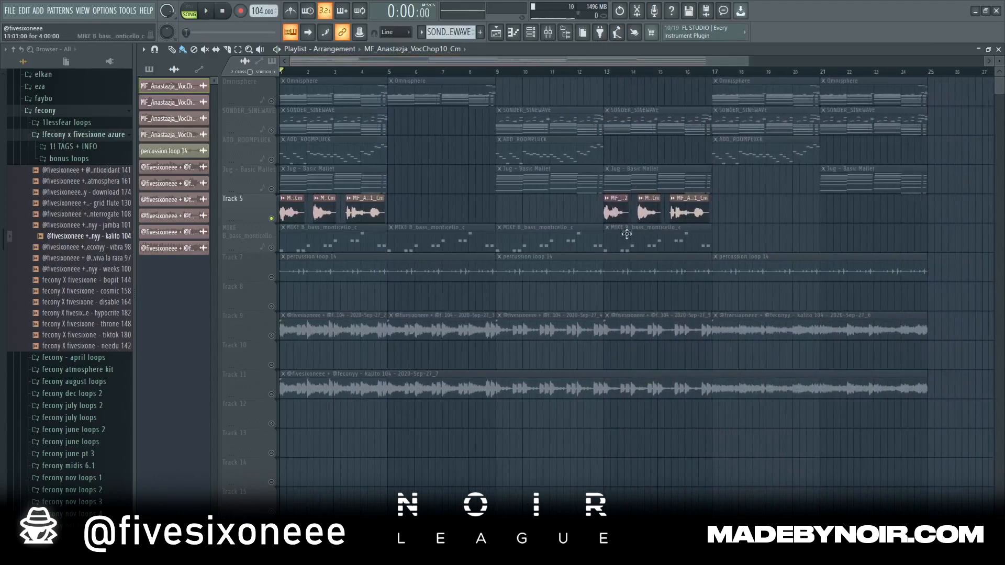
pyautogui.doubleClick(622, 216)
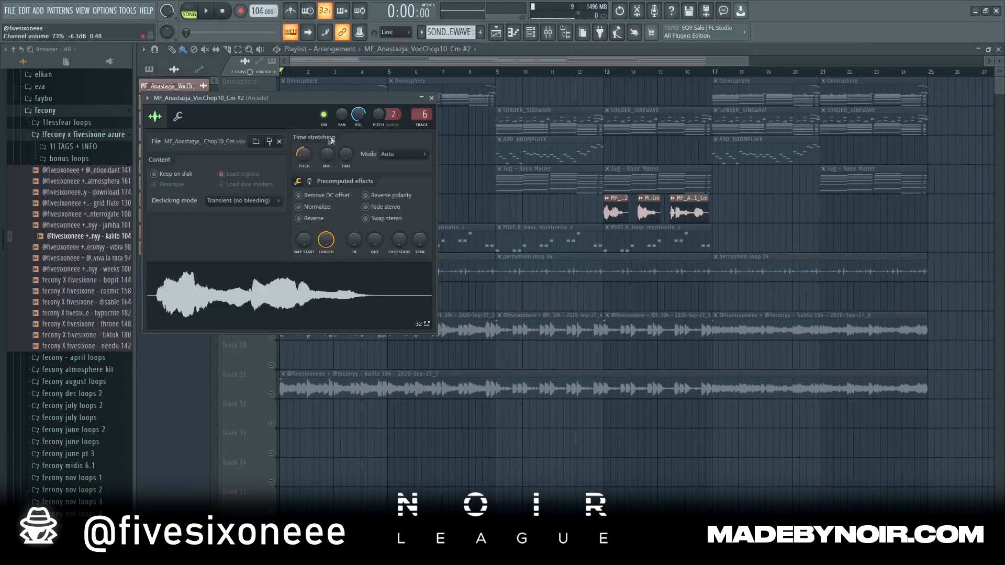
pyautogui.click(431, 98)
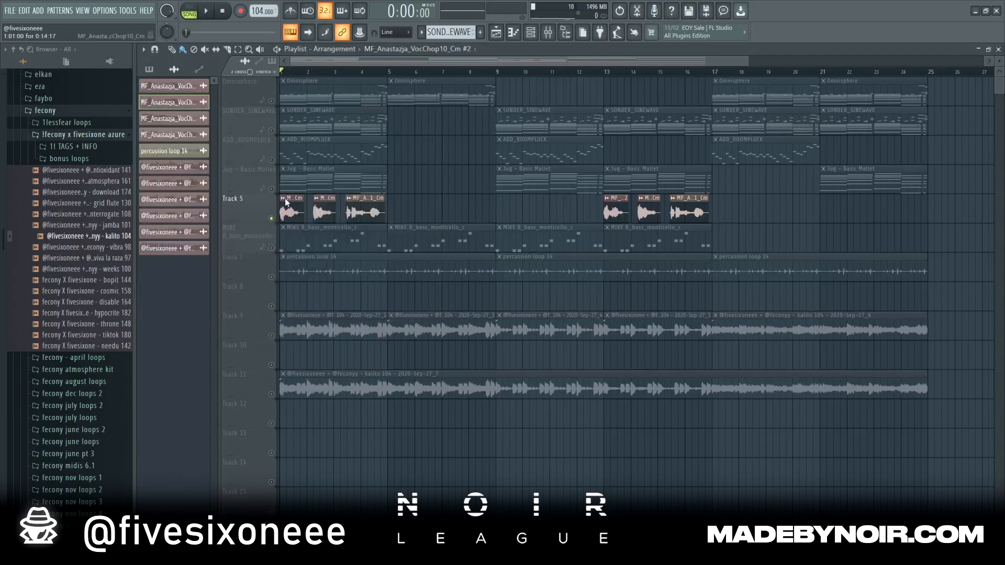
pyautogui.doubleClick(285, 210)
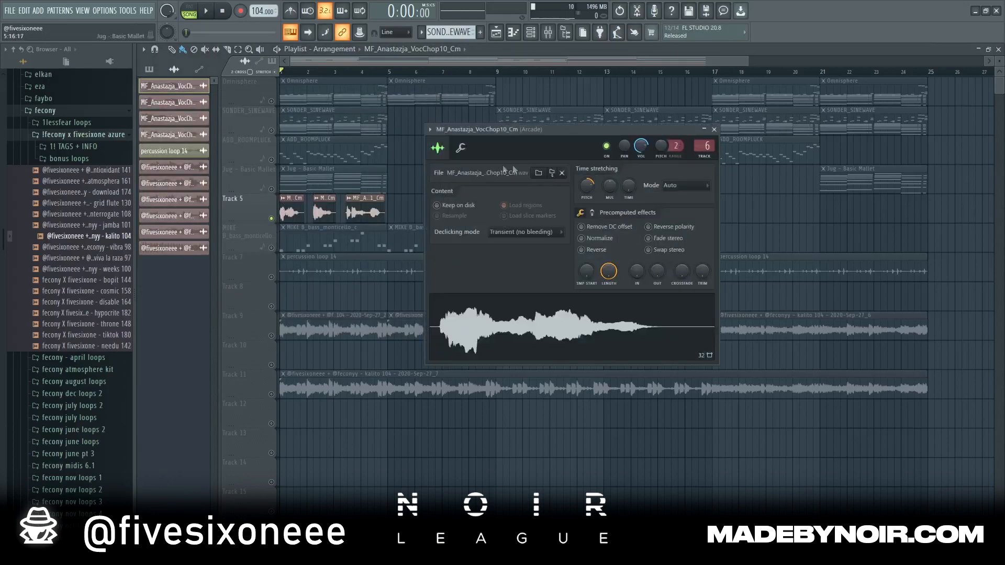
pyautogui.click(714, 129)
pyautogui.doubleClick(613, 212)
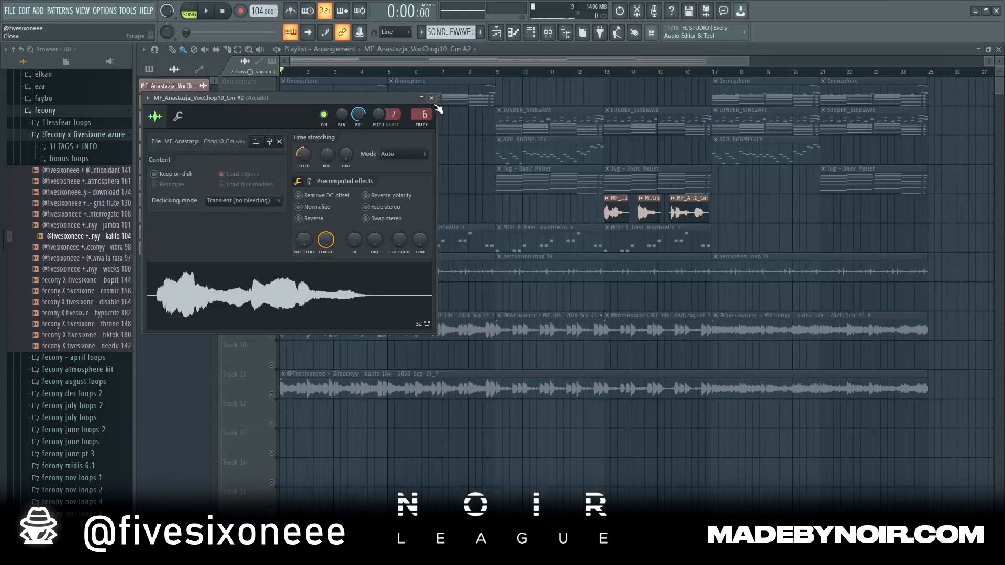
pyautogui.click(432, 100)
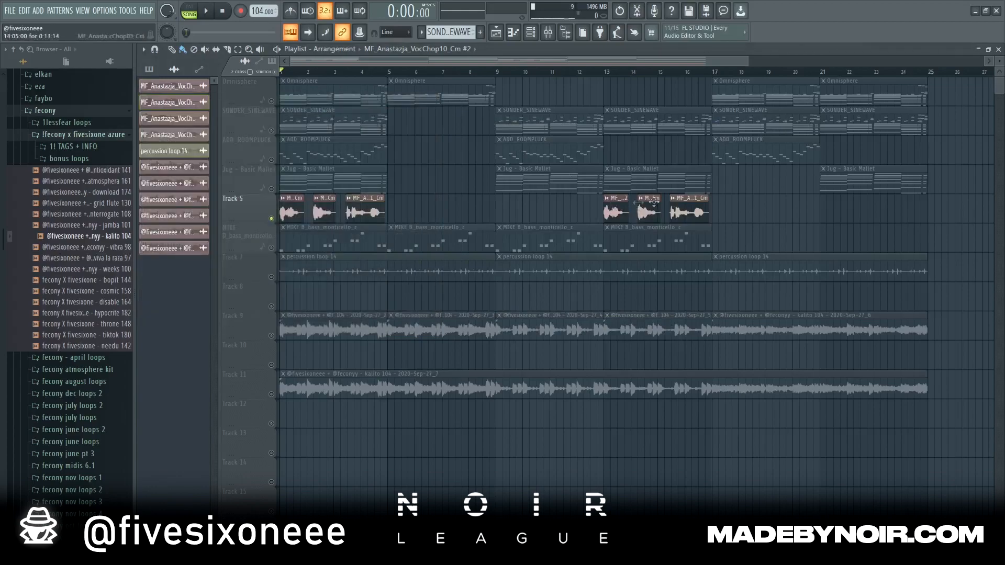
# Step: Play the vocal chops from bar 13, then view the sample settings of the VocChop41 clip in the first group
pyautogui.click(605, 72)
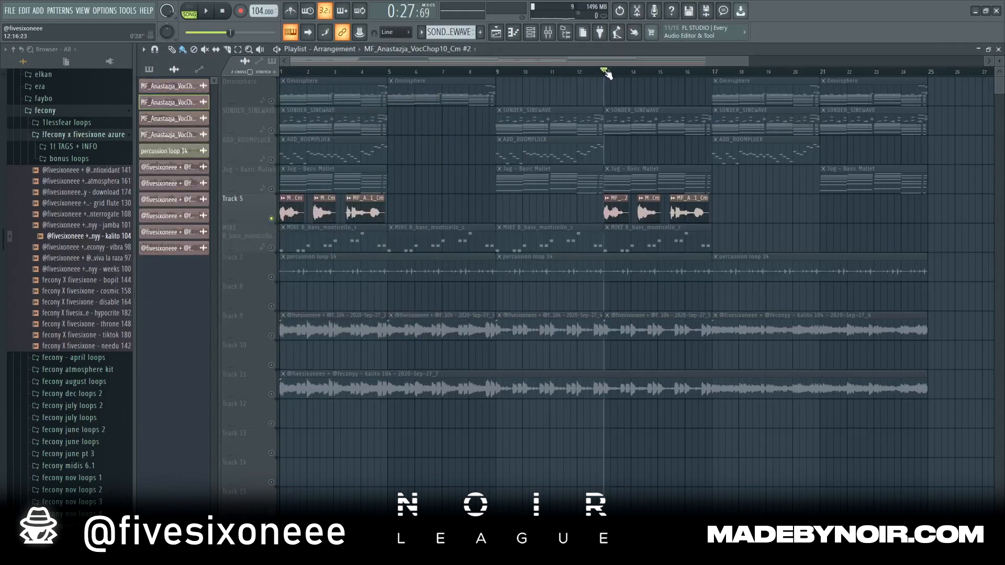
pyautogui.press('space')
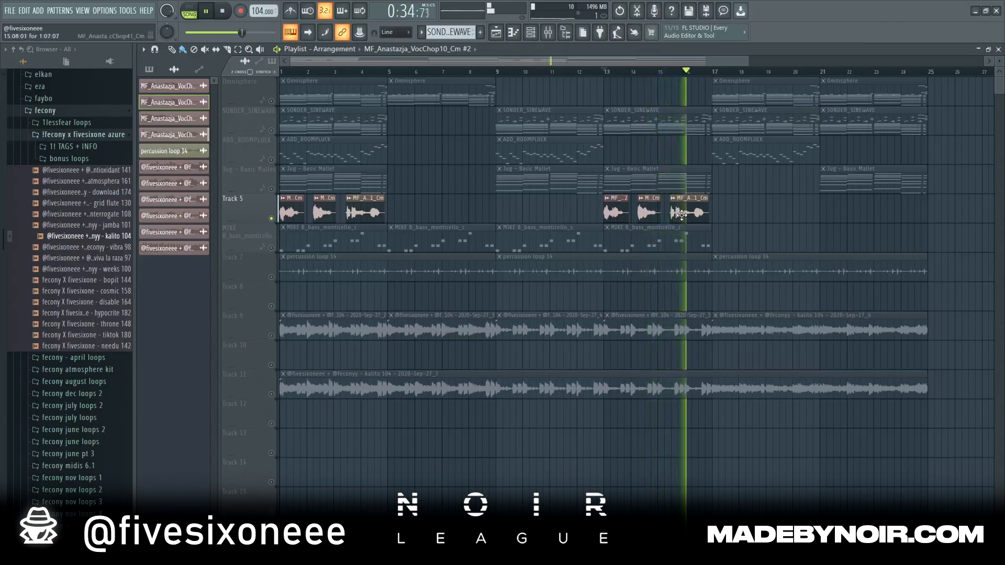
pyautogui.press('space')
pyautogui.click(371, 214)
pyautogui.doubleClick(371, 213)
pyautogui.click(473, 140)
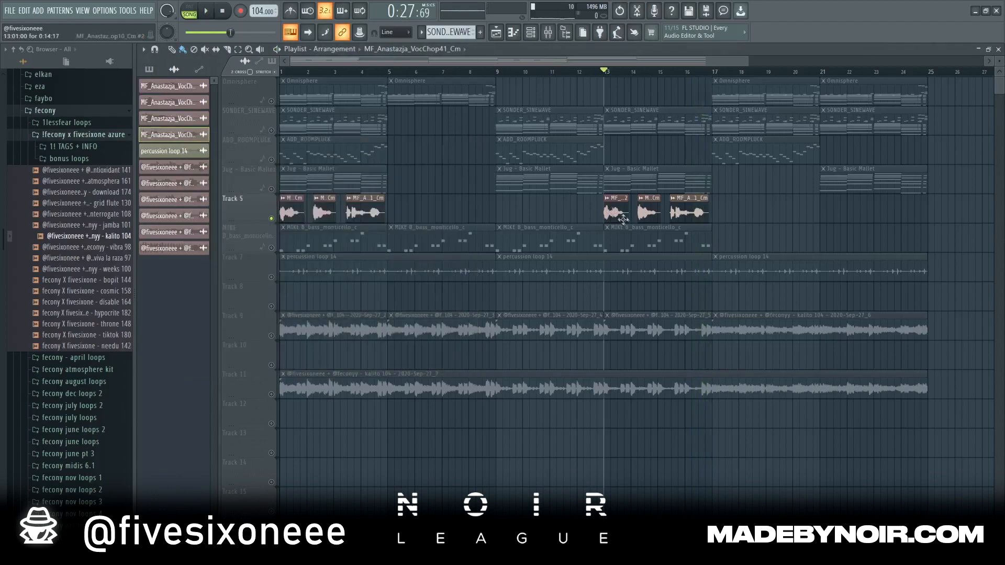
# Step: Solo the MIKE B_bass_monticello_c track and play it from the start with its mixer channel's effects disabled
pyautogui.moveTo(614, 76); pyautogui.dragTo(239, 95)
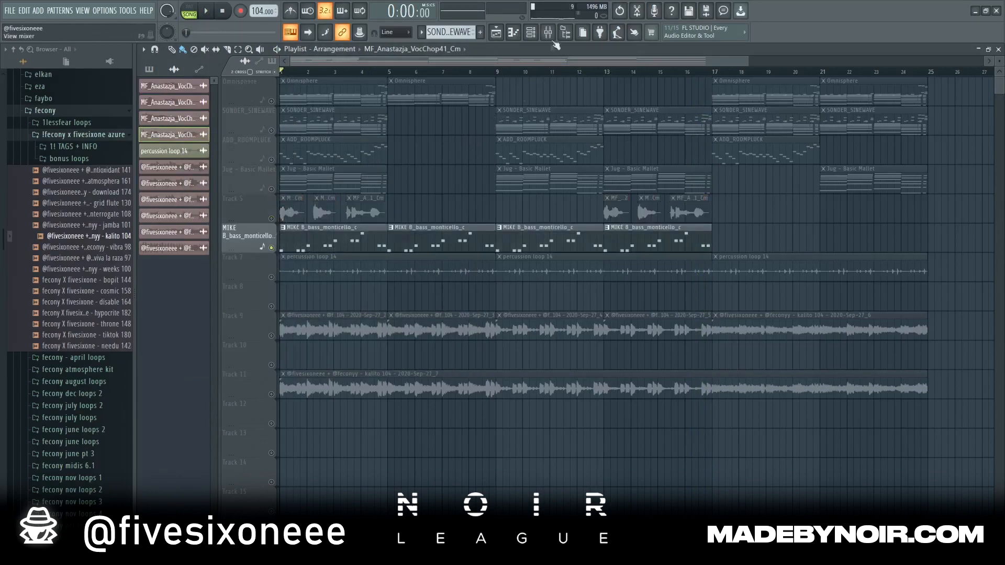
pyautogui.click(530, 33)
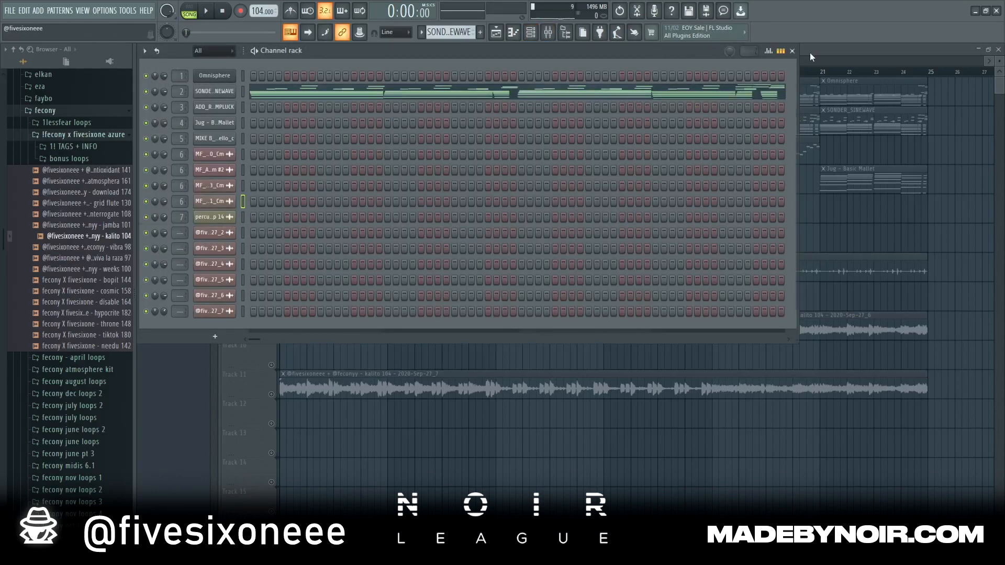
pyautogui.click(792, 51)
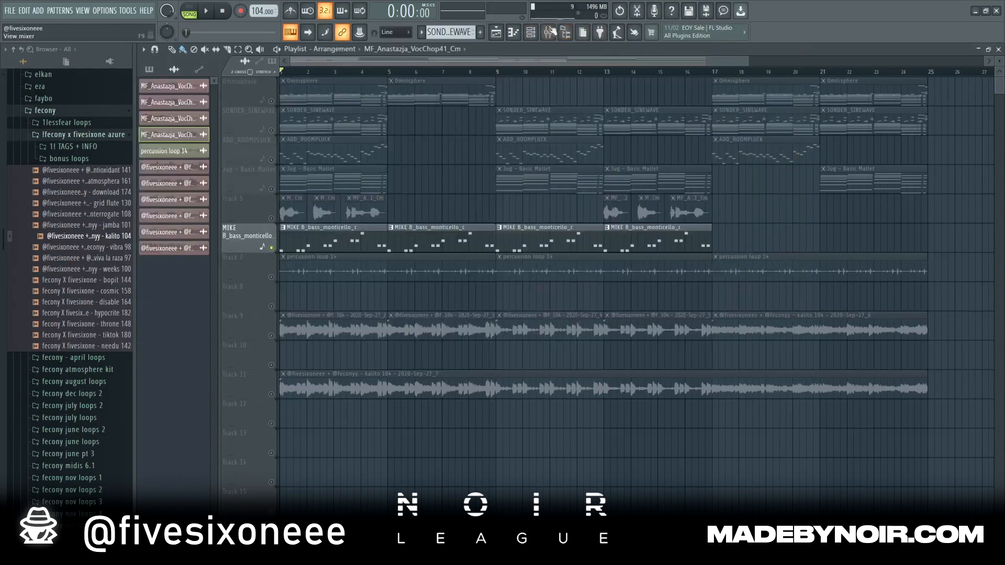
pyautogui.click(548, 32)
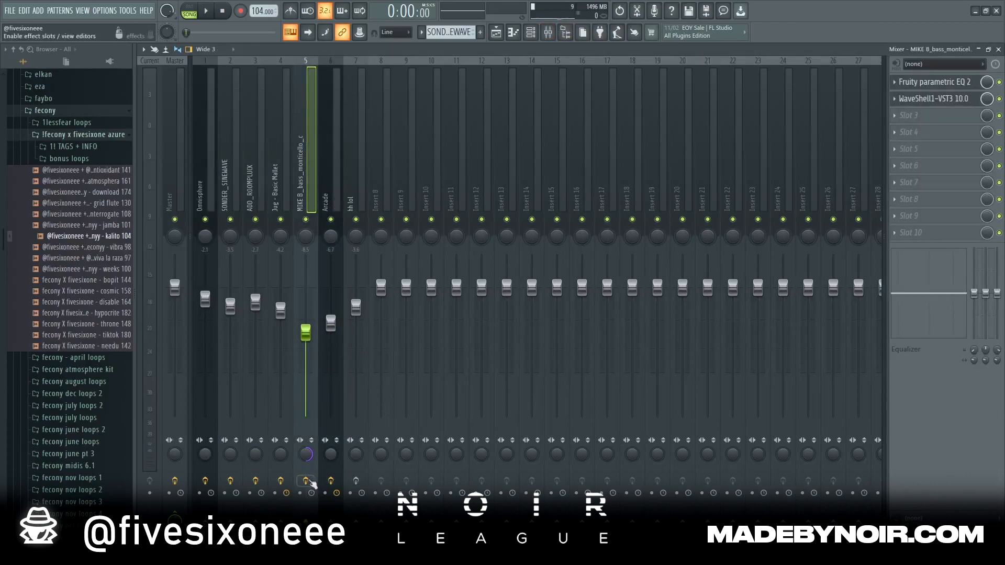
pyautogui.click(495, 32)
pyautogui.press('space')
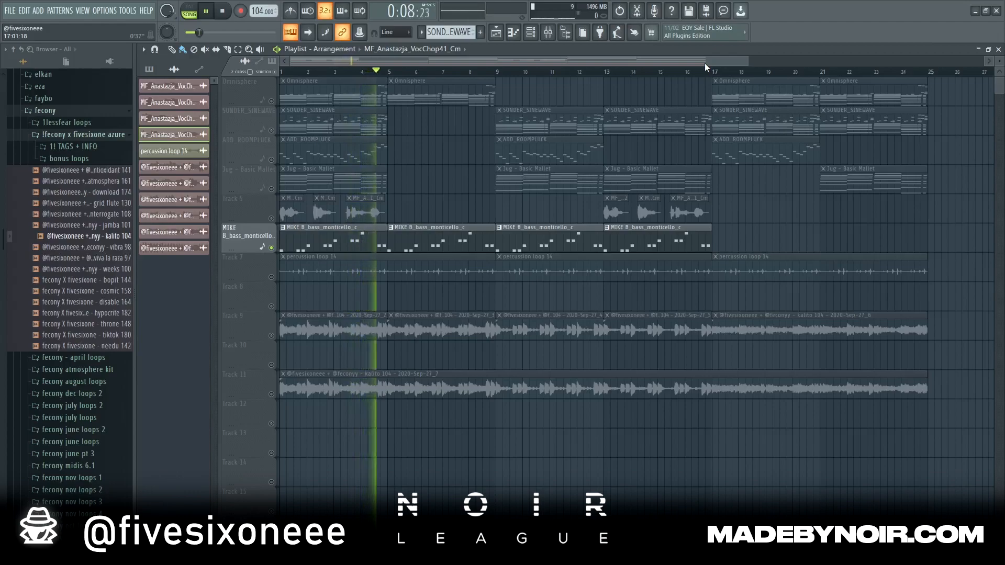
pyautogui.press('space')
# Step: Review the Fruity parametric EQ 2 on the bass mixer channel and play the soloed bass with its effects enabled
pyautogui.press('F9')
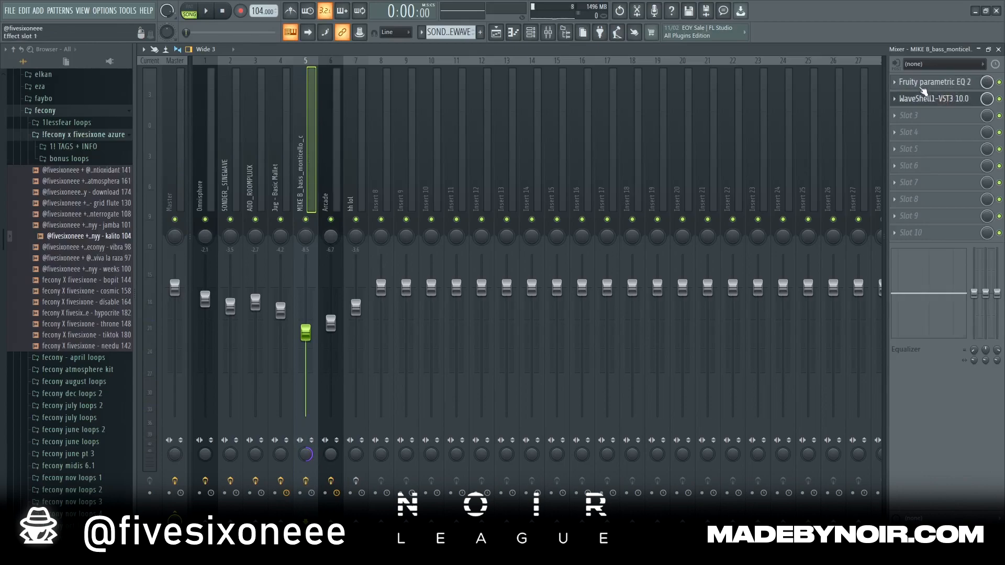
pyautogui.click(971, 84)
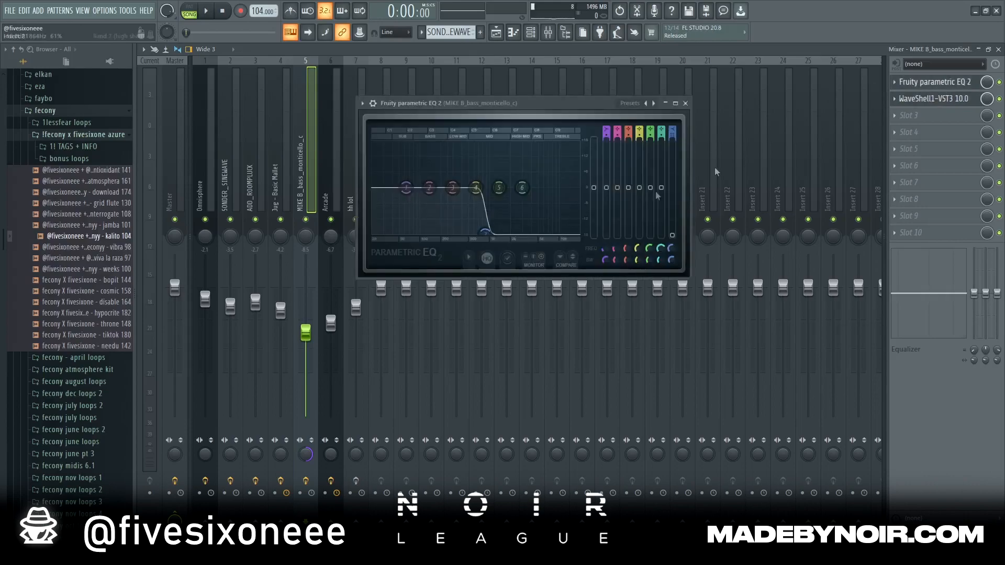
pyautogui.click(685, 103)
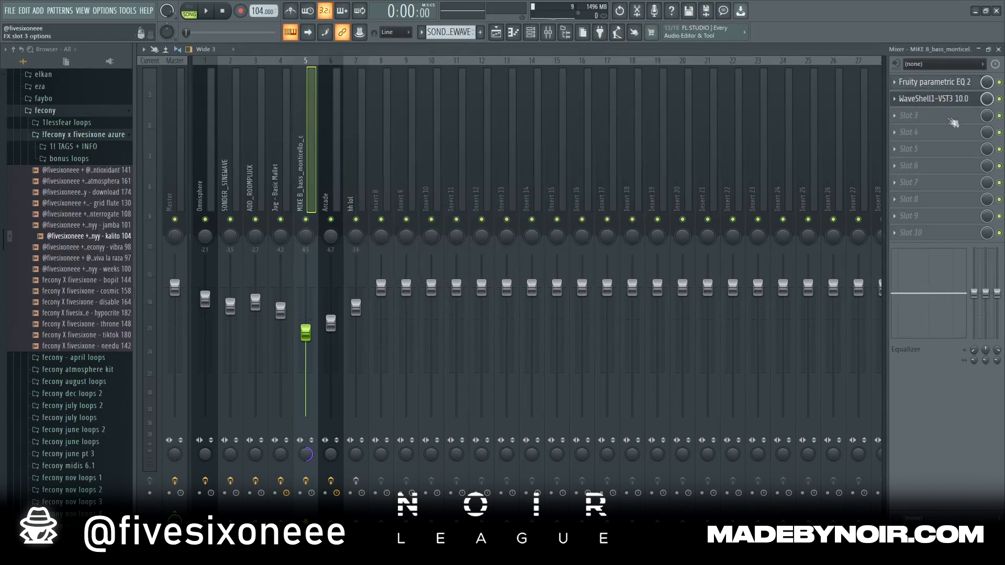
pyautogui.click(496, 32)
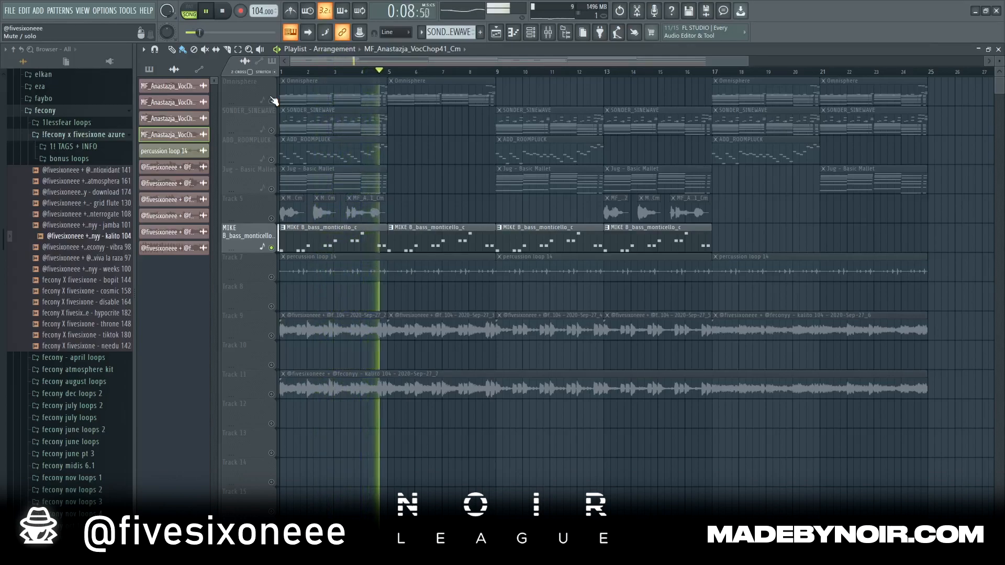
pyautogui.press('space')
# Step: Solo Track 7 and view the sample settings of its percussion loop 14 clip
pyautogui.click(275, 258)
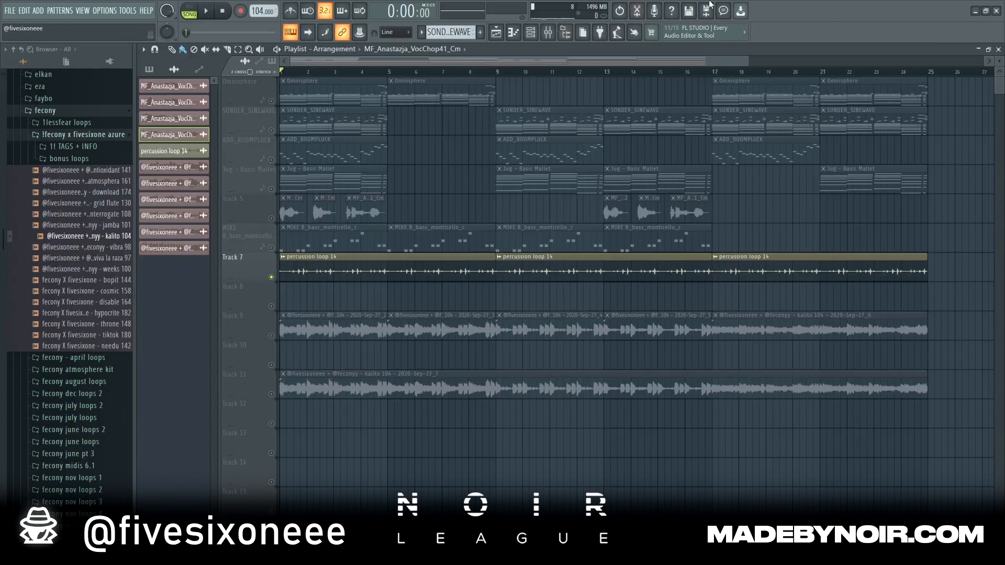
pyautogui.doubleClick(391, 274)
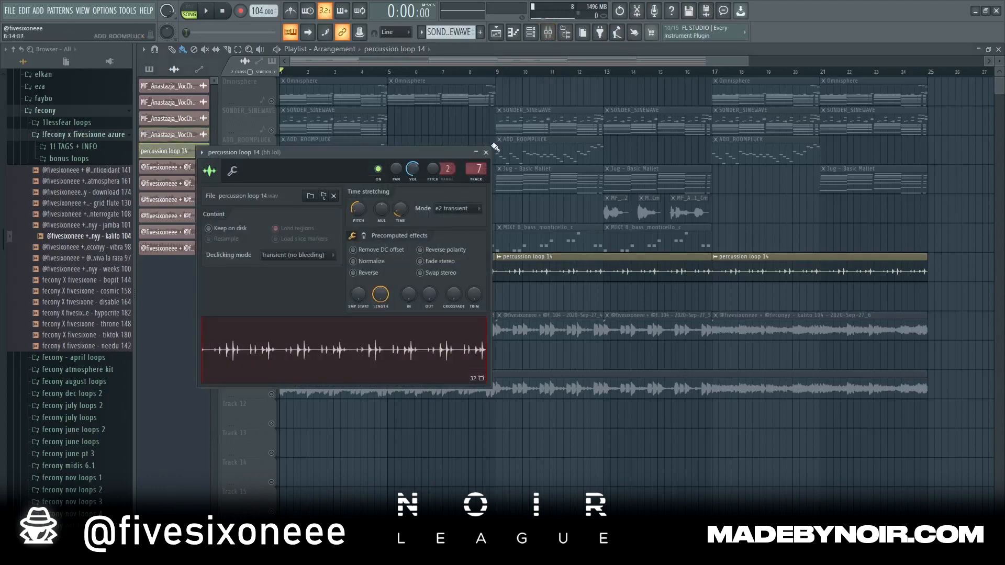
pyautogui.click(487, 152)
# Step: Play back the soloed percussion loop on Track 7 with the hh lol mixer channel's effects disabled
pyautogui.press('F9')
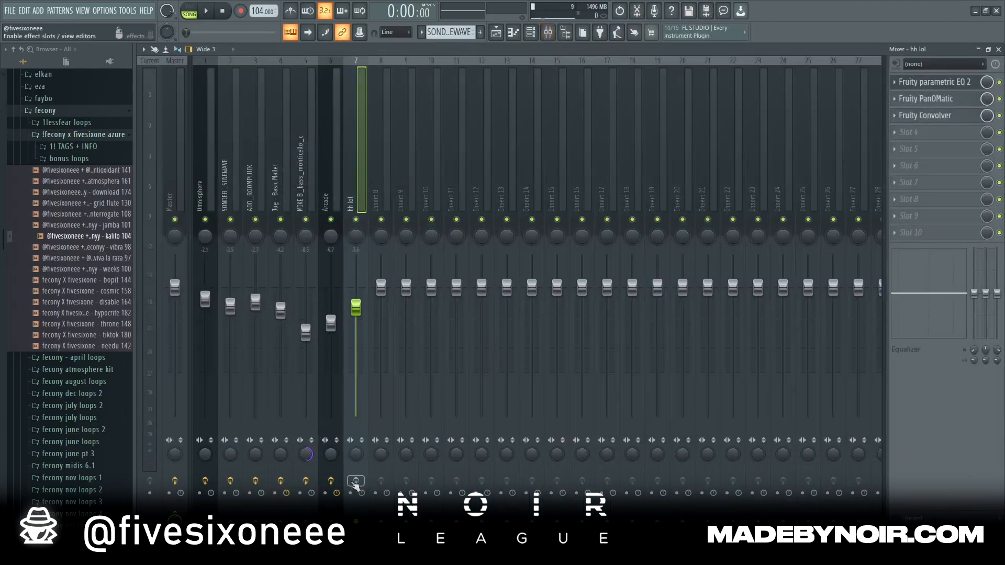
pyautogui.click(497, 33)
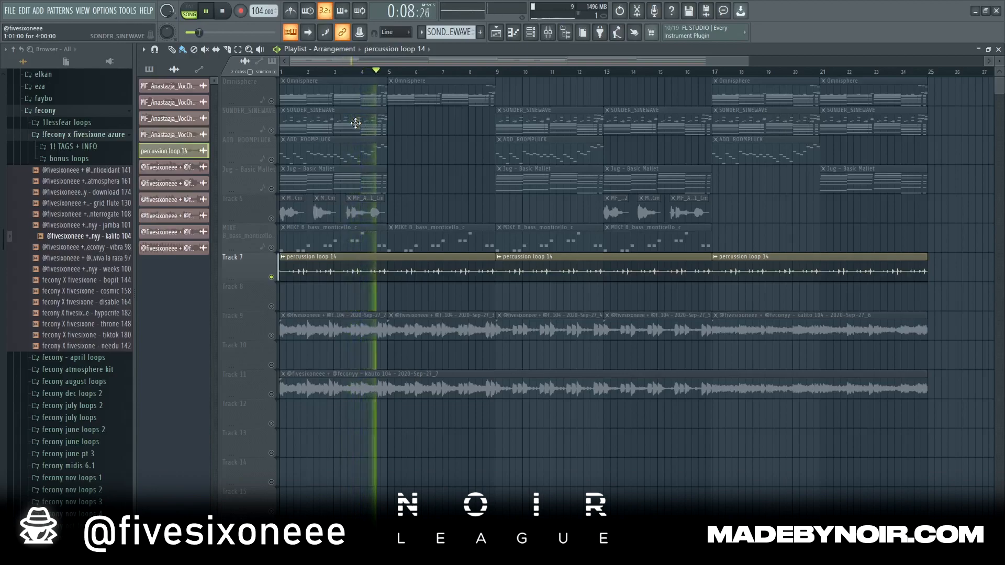
pyautogui.press('space')
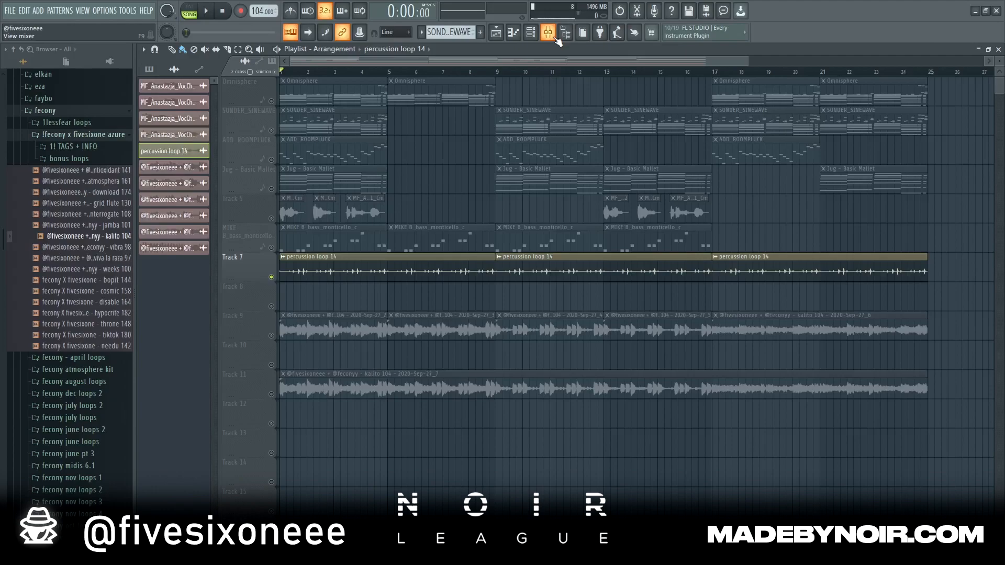
# Step: Review the Fruity parametric EQ 2, PanOMatic and Convolver on the hh lol channel and play the percussion loop with these effects enabled
pyautogui.click(548, 32)
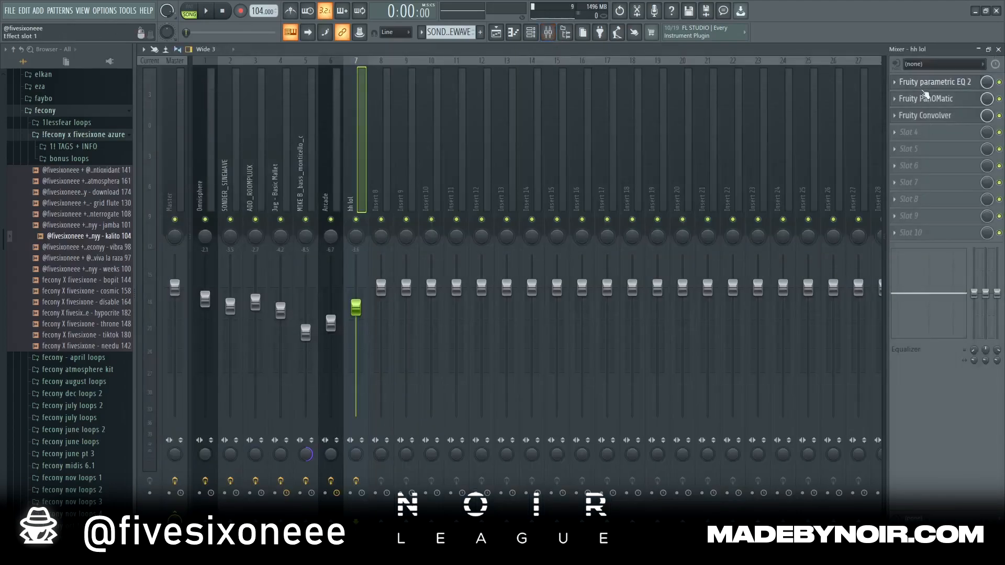
pyautogui.click(947, 83)
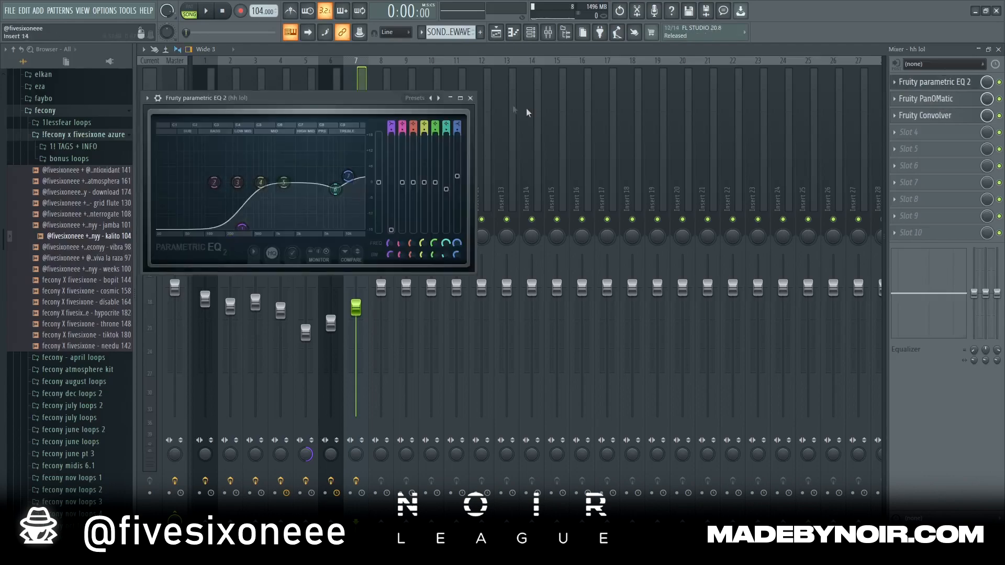
pyautogui.click(937, 99)
pyautogui.click(311, 112)
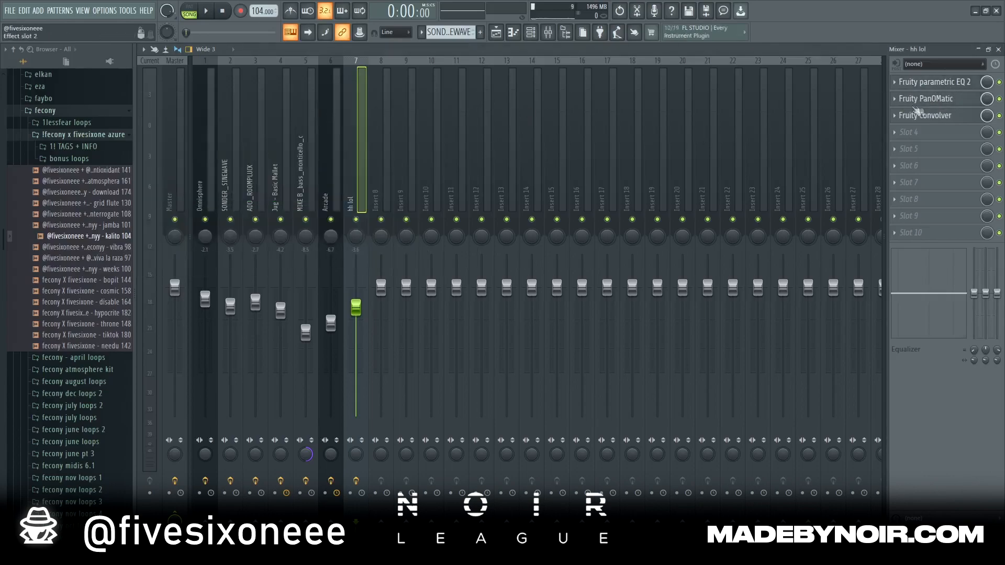
pyautogui.click(924, 115)
pyautogui.click(540, 125)
pyautogui.click(924, 115)
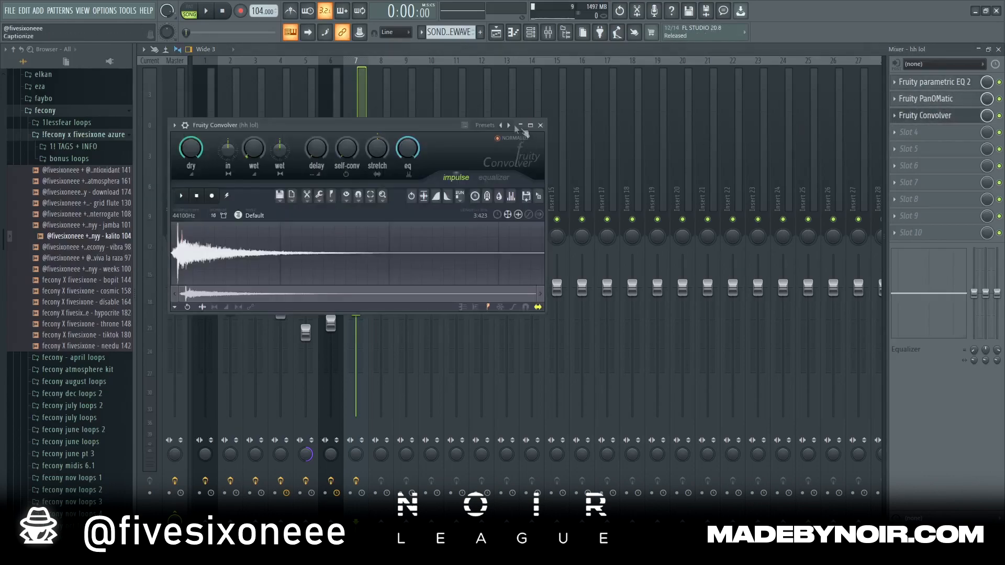
pyautogui.moveTo(432, 130); pyautogui.dragTo(579, 132)
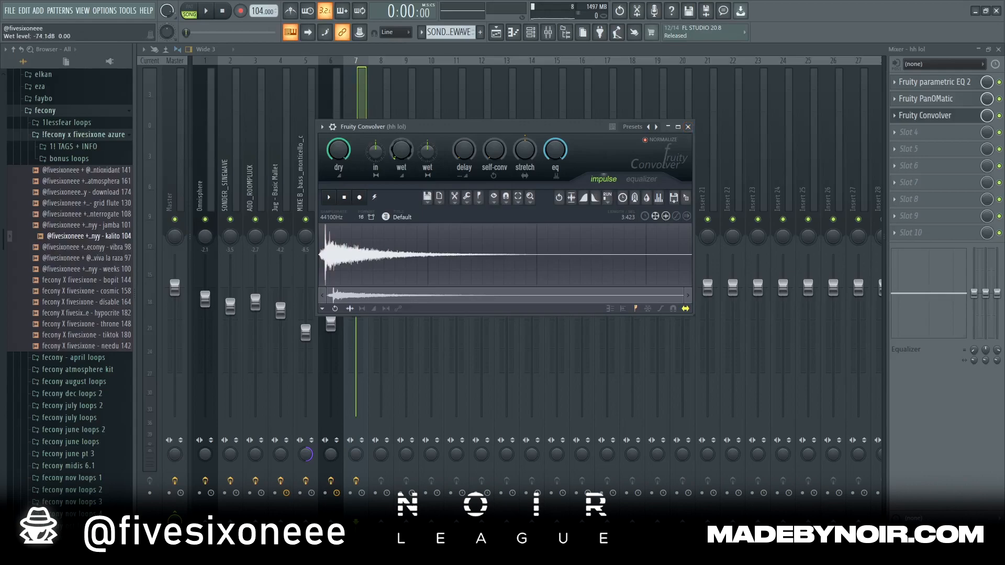
pyautogui.click(688, 127)
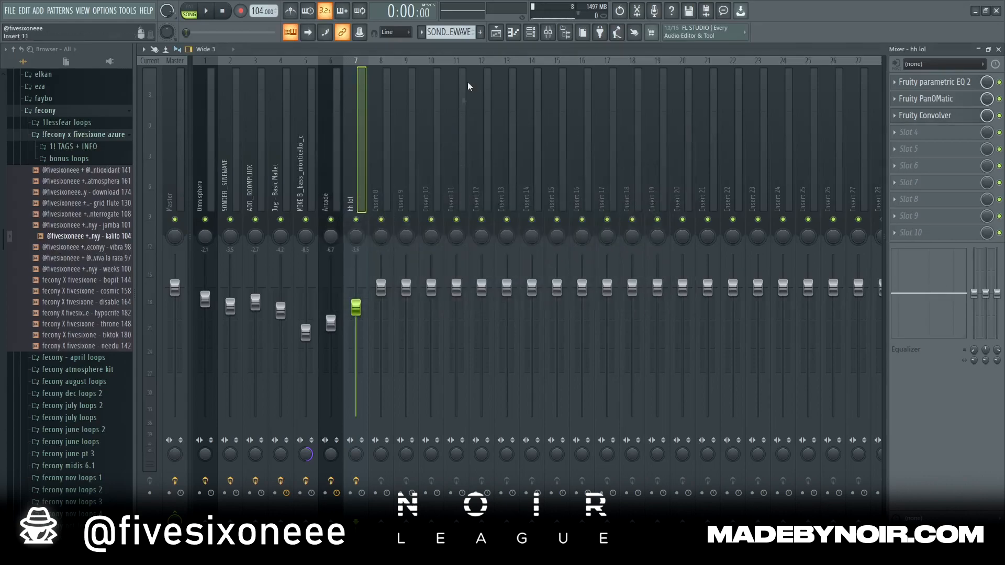
pyautogui.click(495, 32)
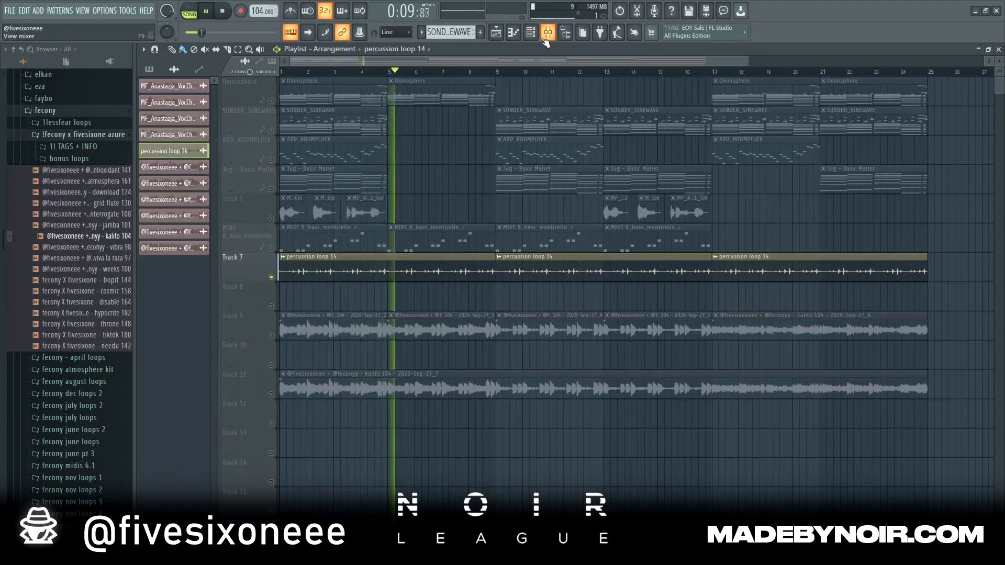
pyautogui.press('space')
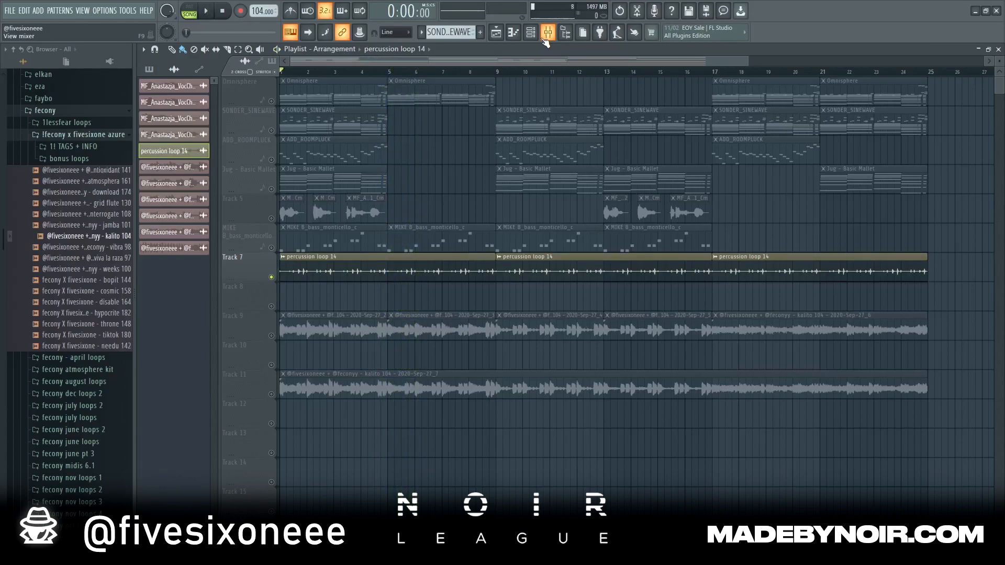
# Step: Unsolo Track 7 to unmute the playlist, and mute the recorded audio on Track 9 and Track 11
pyautogui.keyDown('ctrl'); pyautogui.click(271, 278); pyautogui.keyUp('ctrl')
pyautogui.click(271, 335)
pyautogui.click(271, 394)
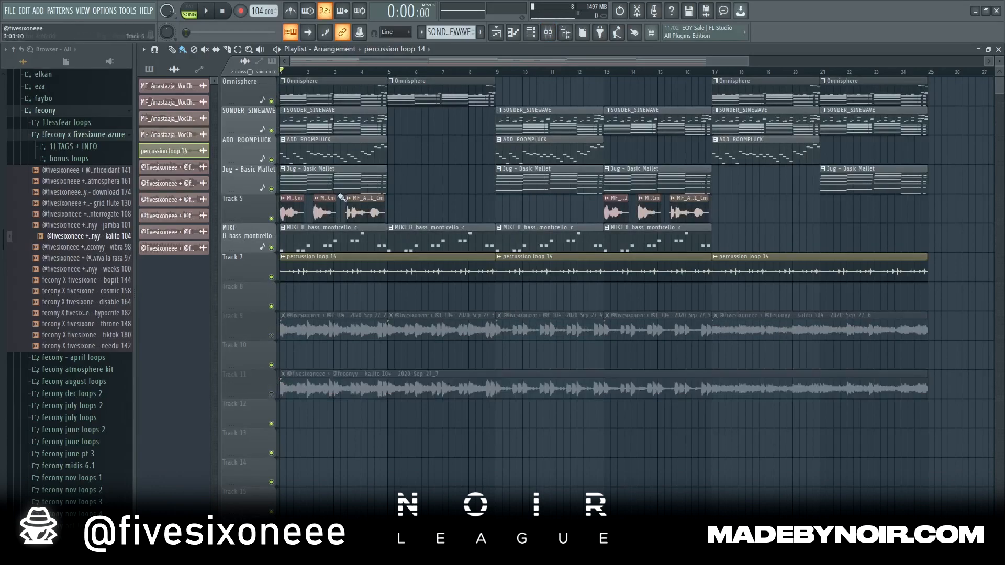
# Step: Check the Master channel's effect chain and play the combined instrument tracks from the start without the Master effects
pyautogui.click(548, 32)
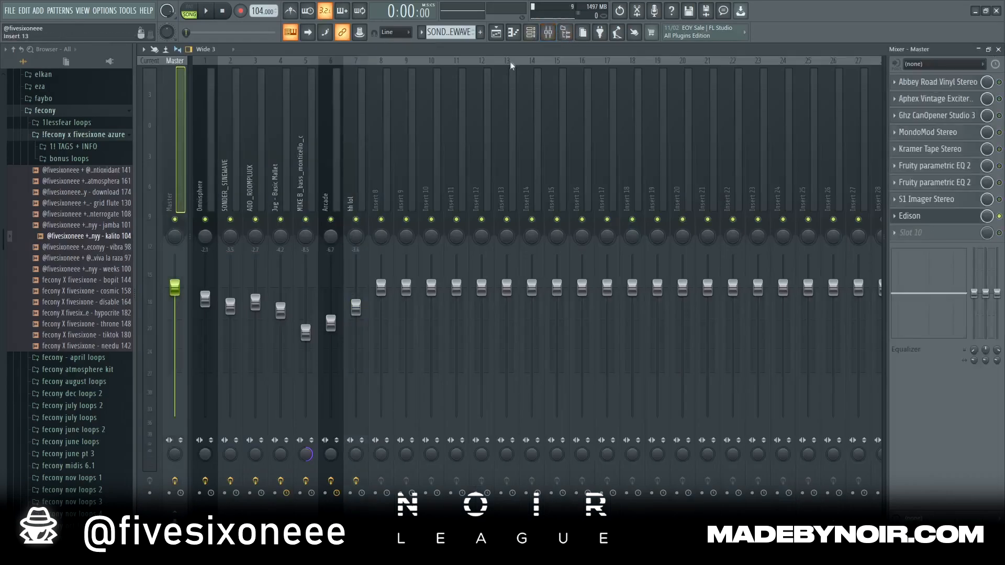
pyautogui.click(497, 34)
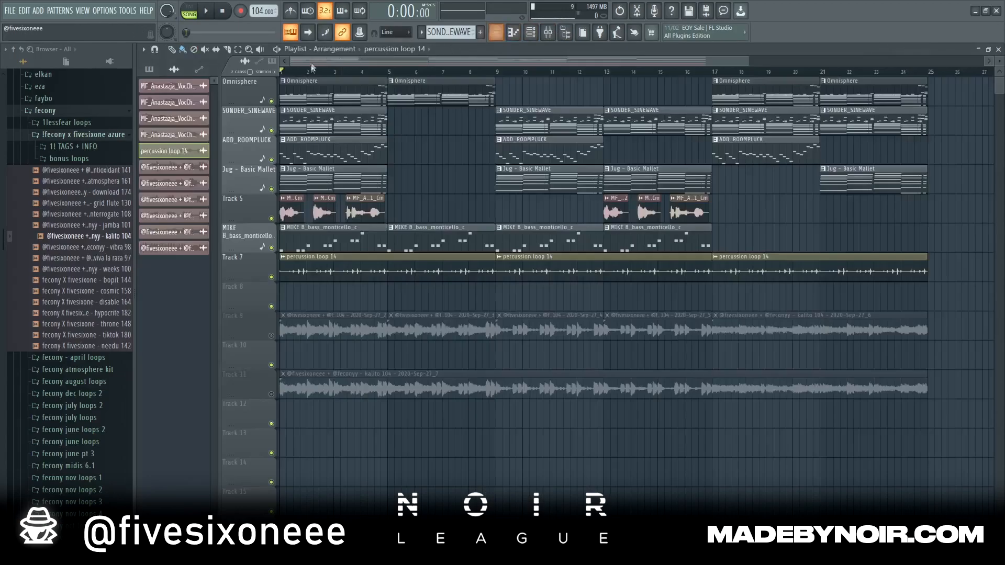
pyautogui.press('space')
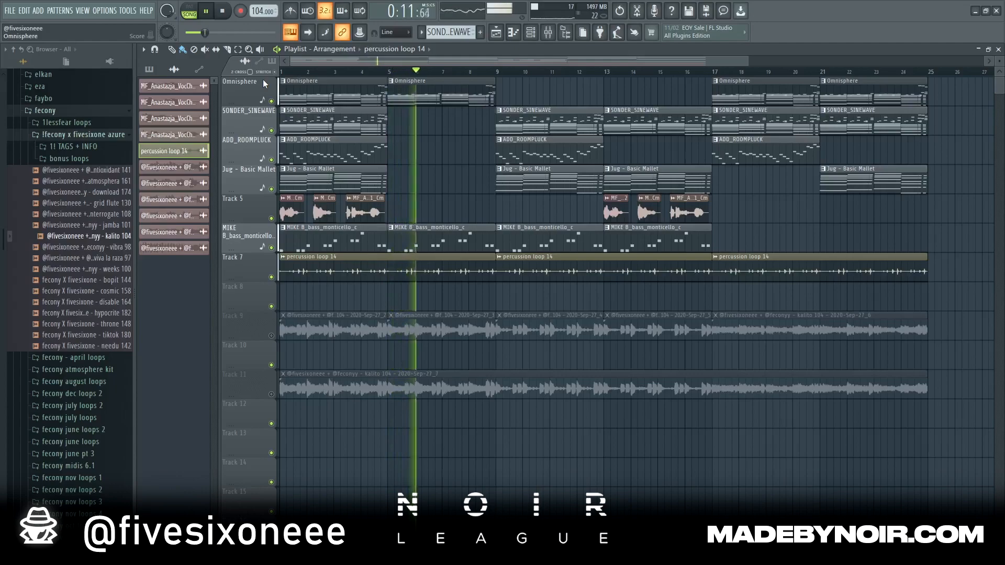
pyautogui.press('space')
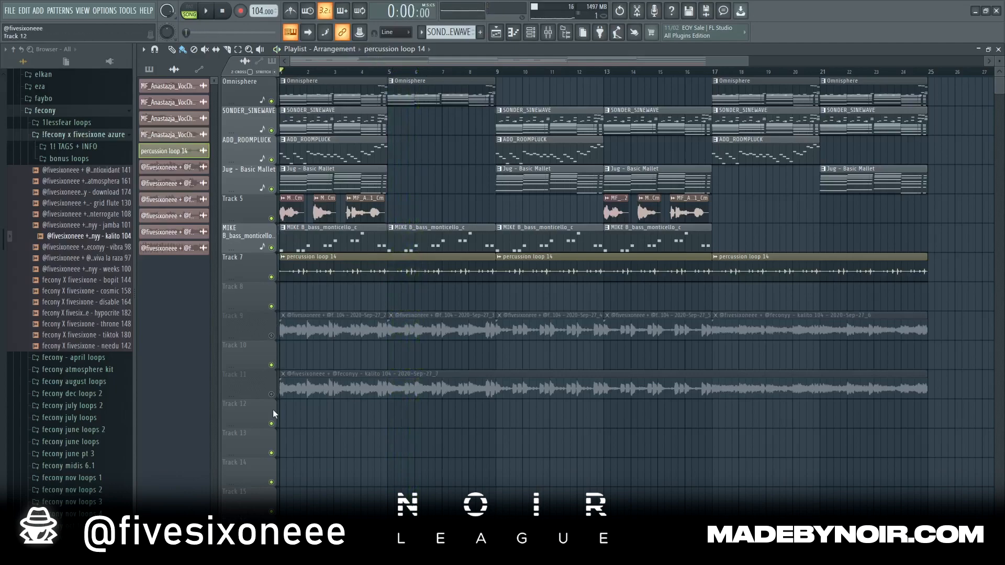
# Step: Solo the recorded kalito 104 audio on Track 11, check the Master effect chain and play the recording from the start
pyautogui.click(271, 394)
pyautogui.rightClick(271, 394)
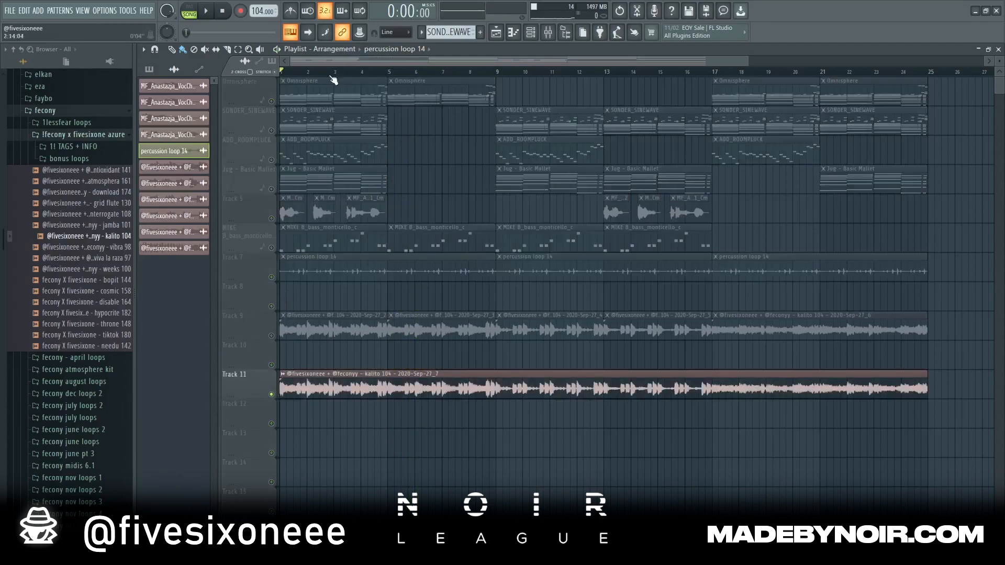
pyautogui.click(547, 38)
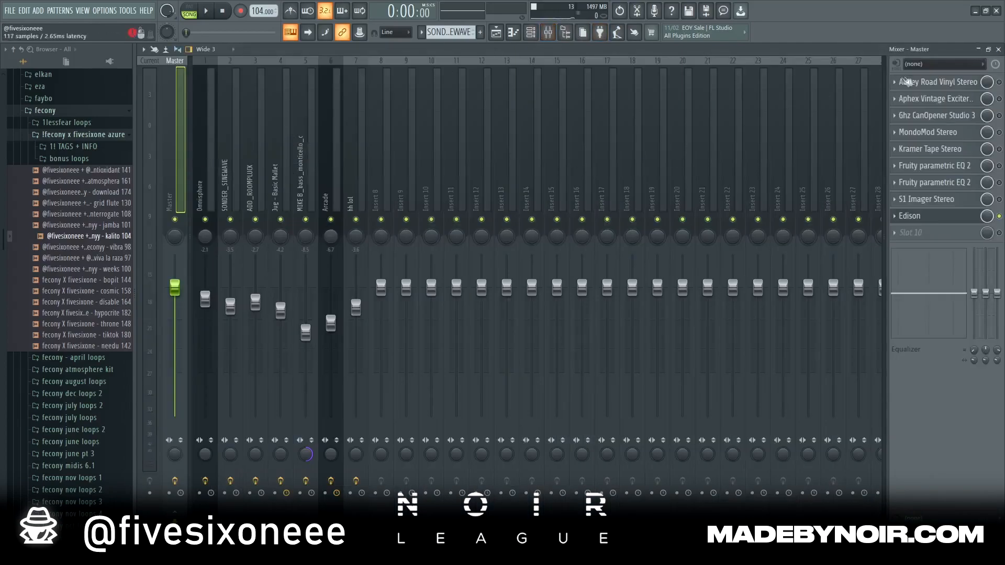
pyautogui.click(496, 32)
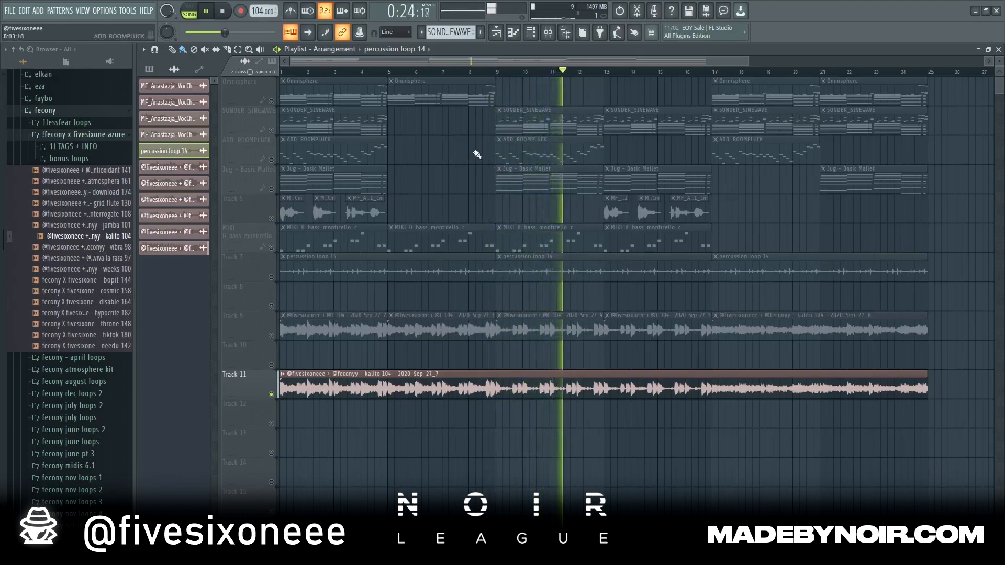
pyautogui.press('space')
pyautogui.scroll(2, 284, 388)
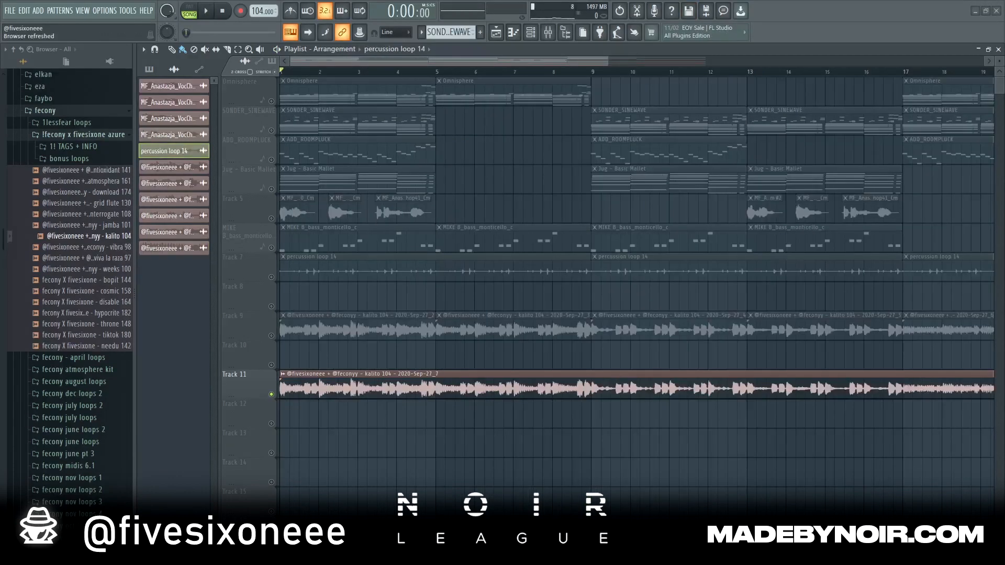